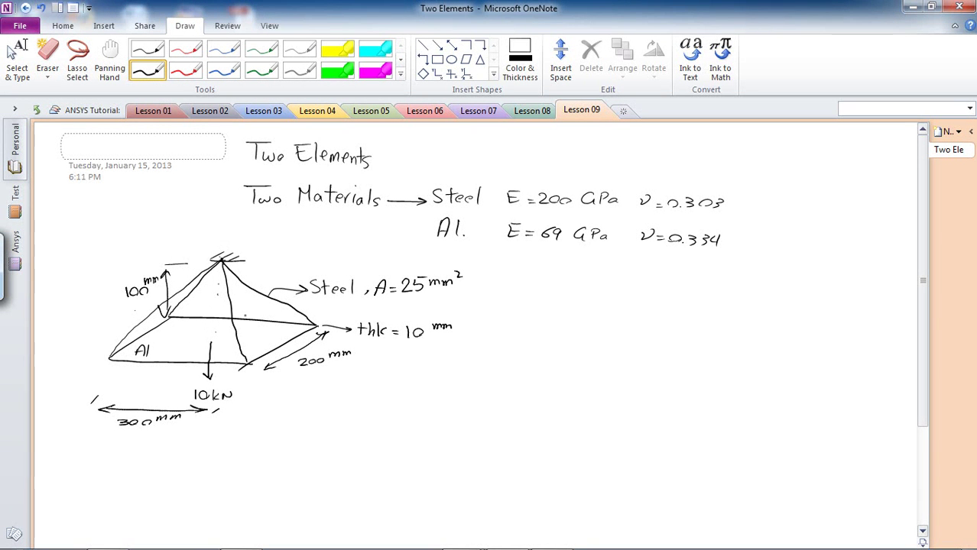
Step: Handwrite an arrow and "Link, Shell" beside the "Two Elements" heading in the notes
left_click_drag(405, 150, 405, 160)
left_click_drag(448, 160, 468, 162)
left_click(483, 163)
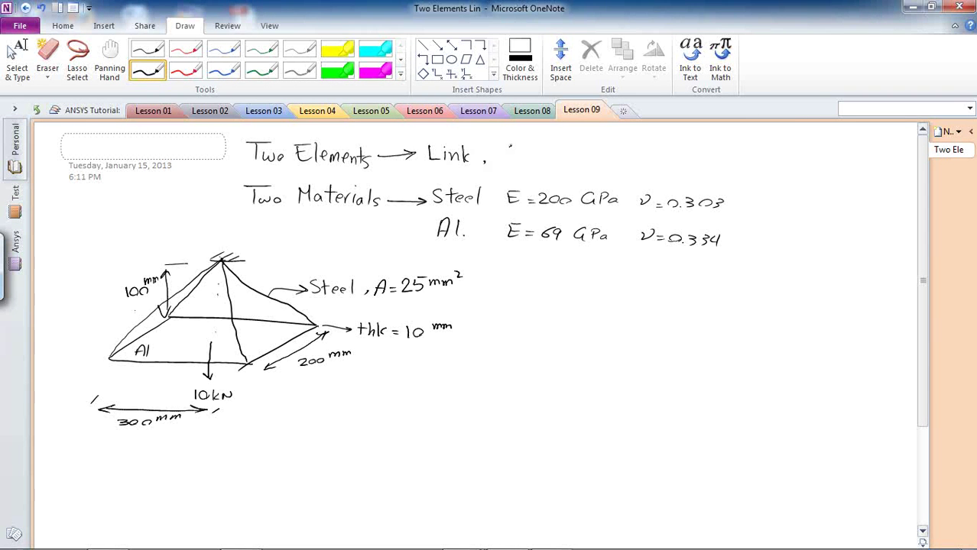
left_click_drag(529, 155, 547, 161)
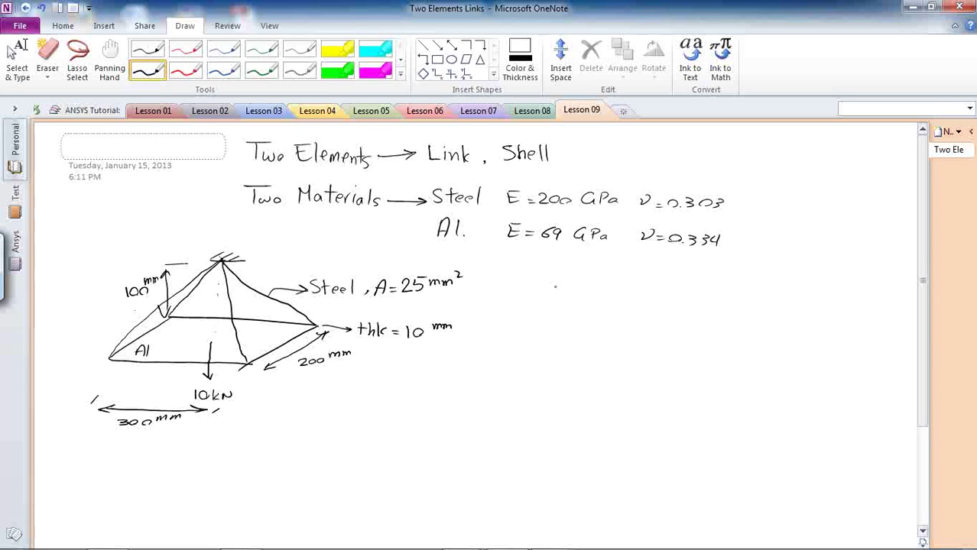
Step: Handwrite the list "2 Elem., 2 R.C., 2 Mat." beside the sketch and group its three lines with a closing brace
mouse_move(549, 283)
left_mouse_down()
mouse_move(562, 296)
mouse_move(587, 285)
mouse_move(587, 293)
left_mouse_up()
mouse_move(592, 281)
left_mouse_down()
mouse_move(593, 294)
mouse_move(609, 291)
left_mouse_up()
left_click_drag(552, 315, 561, 325)
mouse_move(578, 311)
left_mouse_down()
mouse_move(578, 326)
mouse_move(616, 325)
left_mouse_up()
left_click(595, 323)
left_click(629, 324)
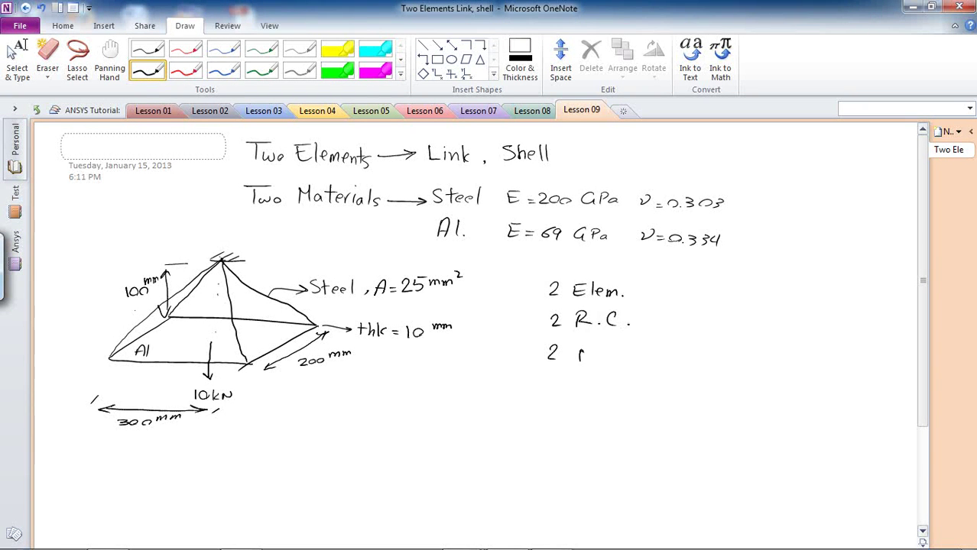
left_click_drag(604, 355, 616, 355)
left_click(627, 349)
left_click(627, 358)
left_click_drag(641, 290, 648, 346)
left_click_drag(647, 351, 640, 359)
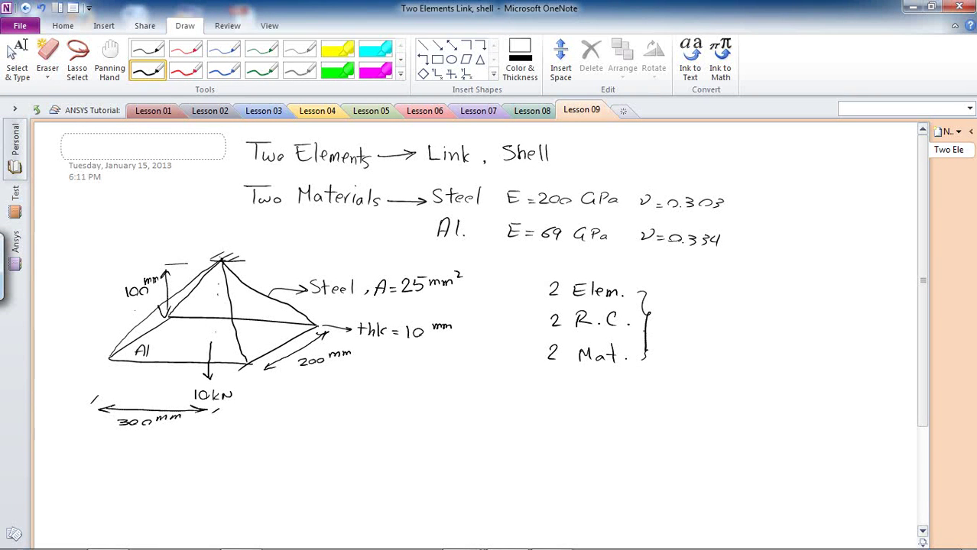
Step: Switch to ANSYS and filter the interface preferences to the Structural discipline
key("alt+Tab")
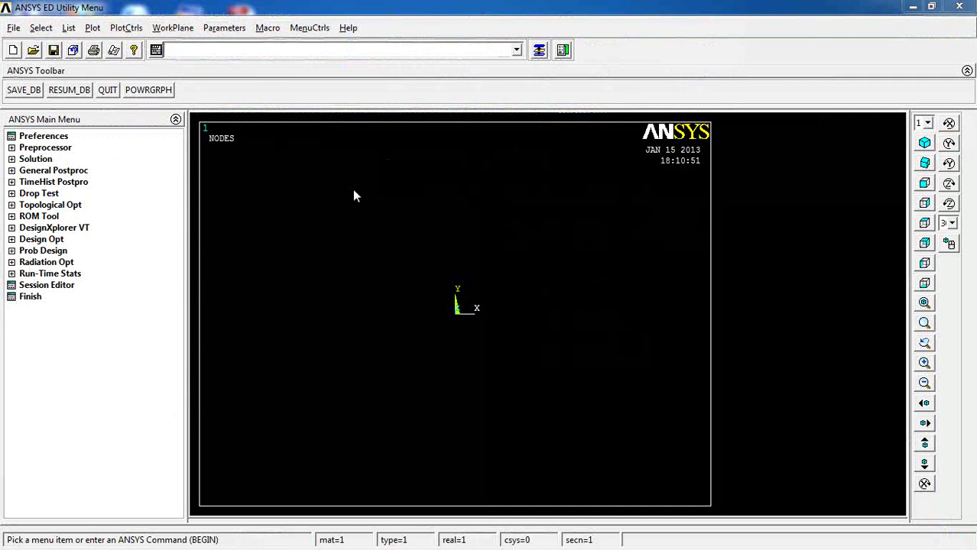
left_click(47, 135)
left_click(487, 141)
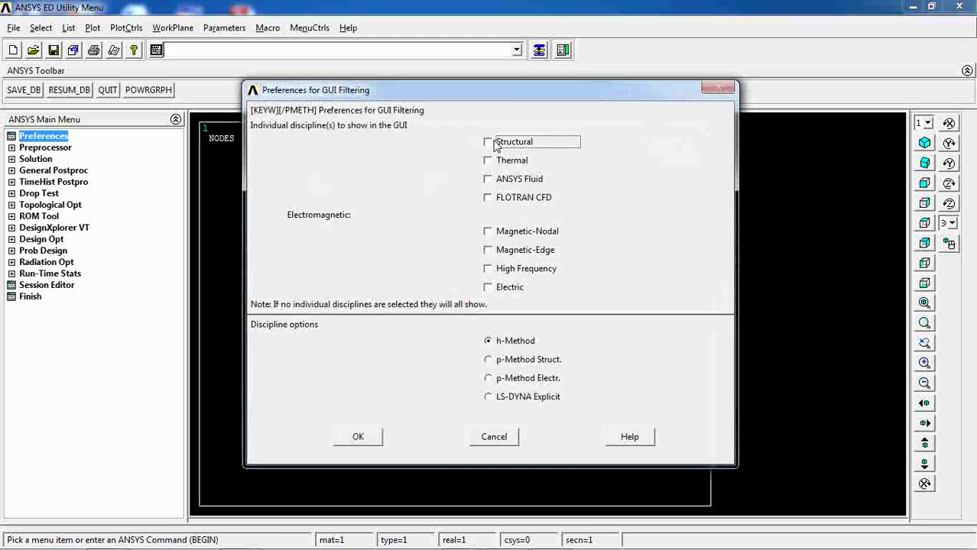
left_click(337, 441)
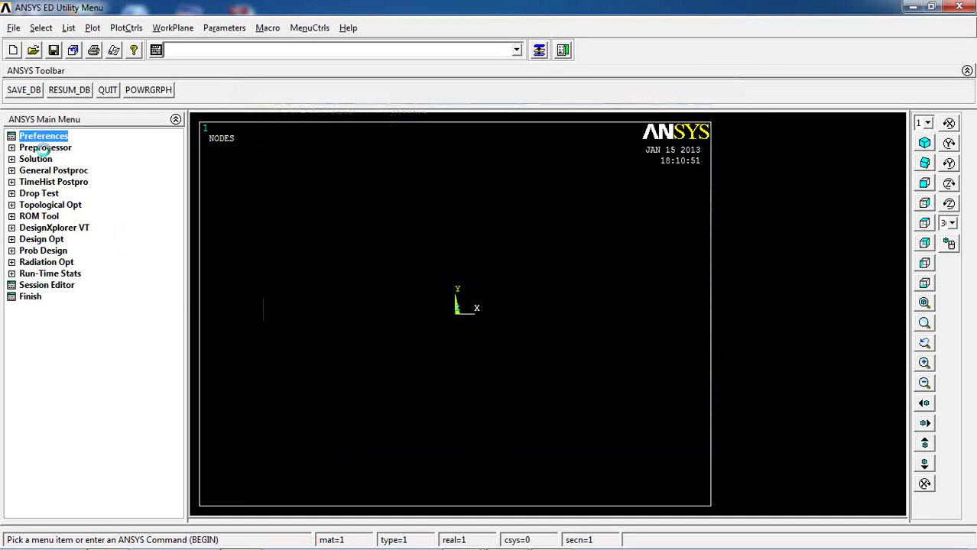
Step: Define element type 1 as the structural Link element spar 8 (LINK8)
left_click(45, 149)
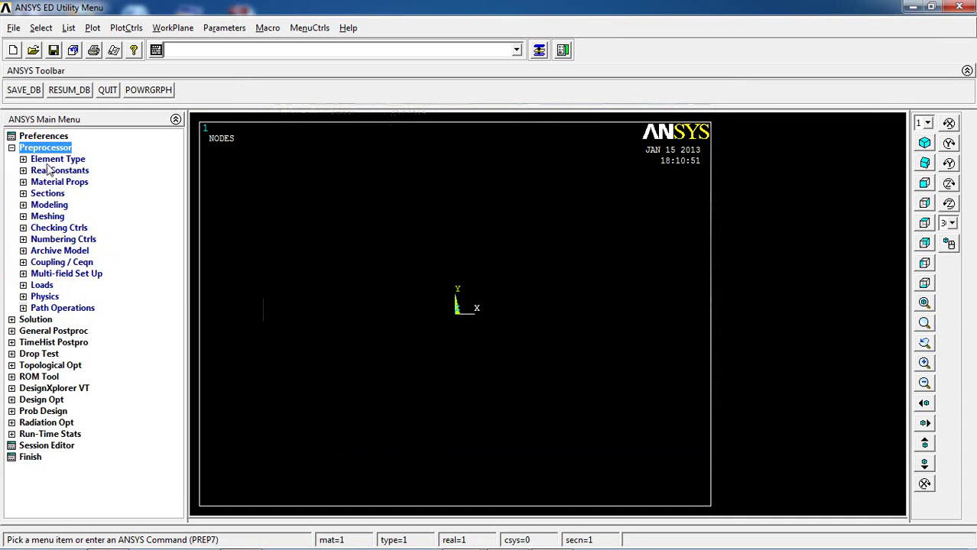
left_click(49, 160)
left_click(50, 171)
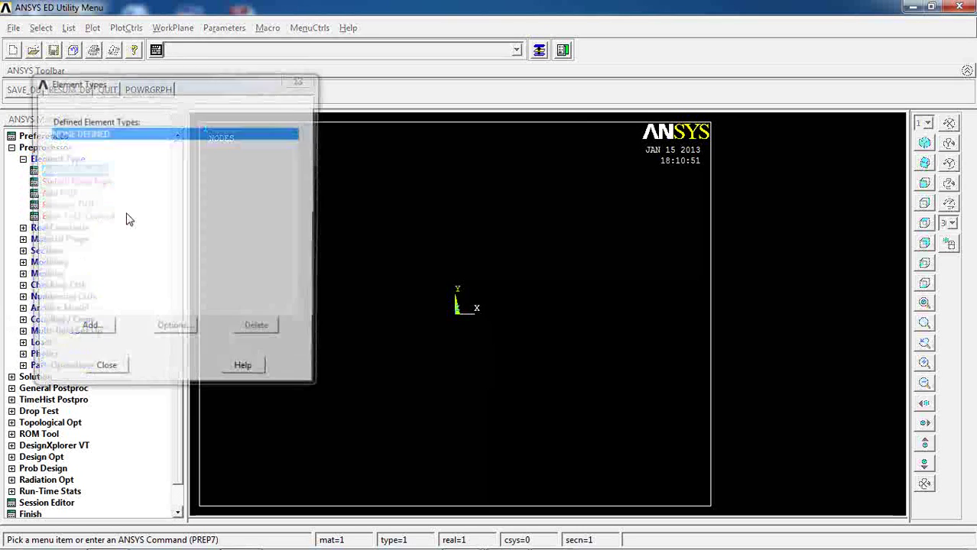
left_click(105, 330)
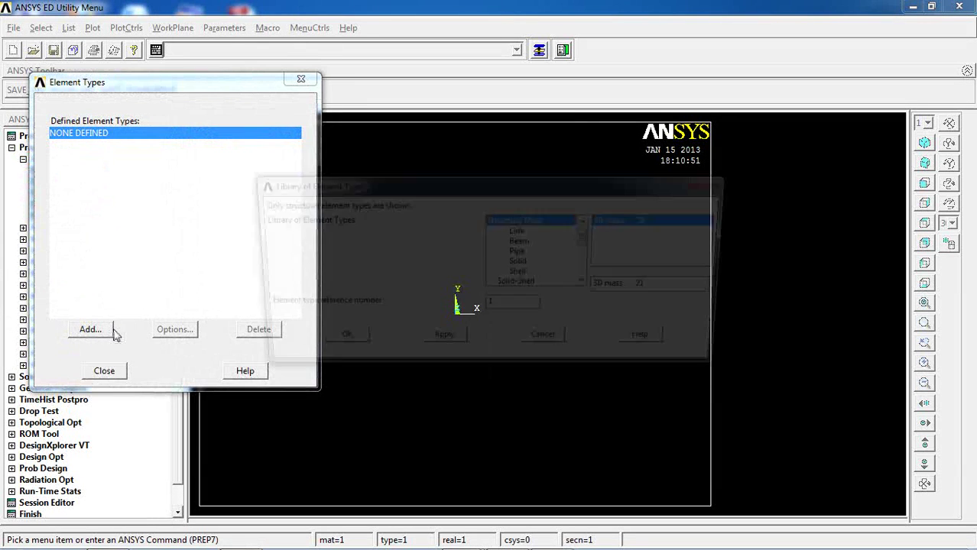
left_click(523, 231)
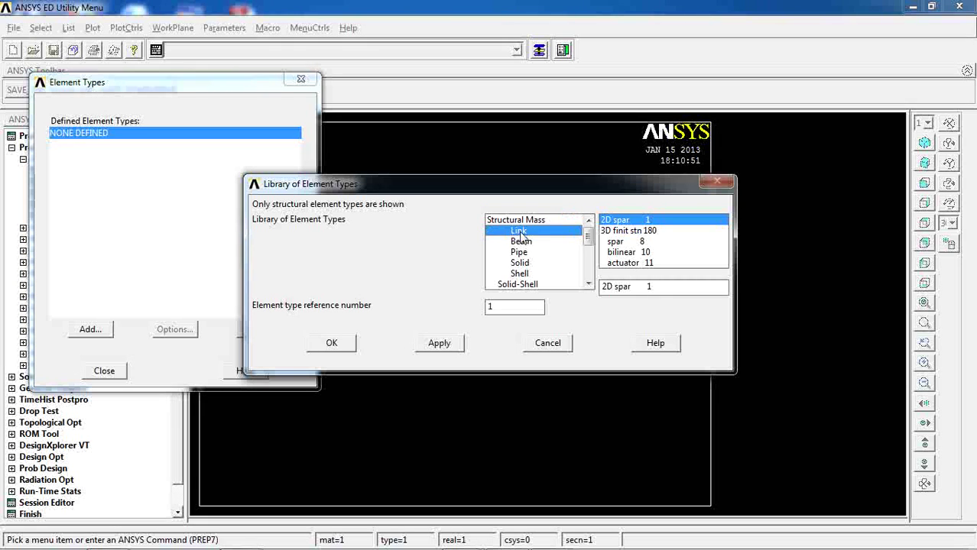
left_click(612, 244)
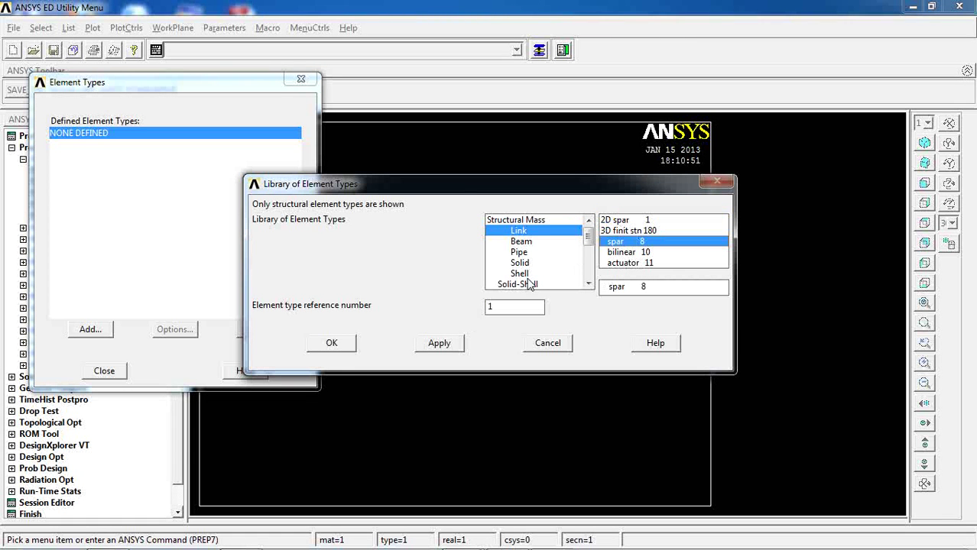
left_click(440, 343)
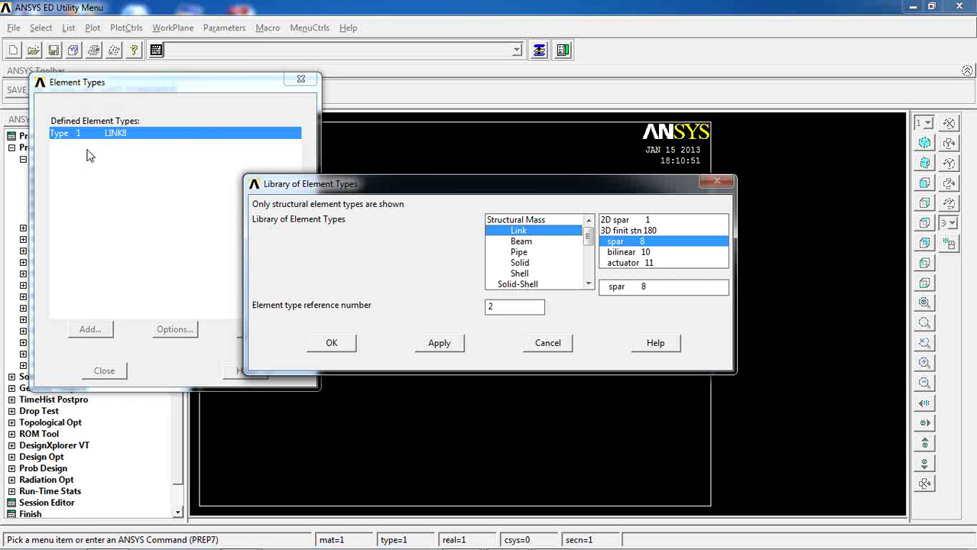
Step: Define element type 2 as the structural Shell element 8node 93 (SHELL93) and finish the element type definitions
left_click(523, 274)
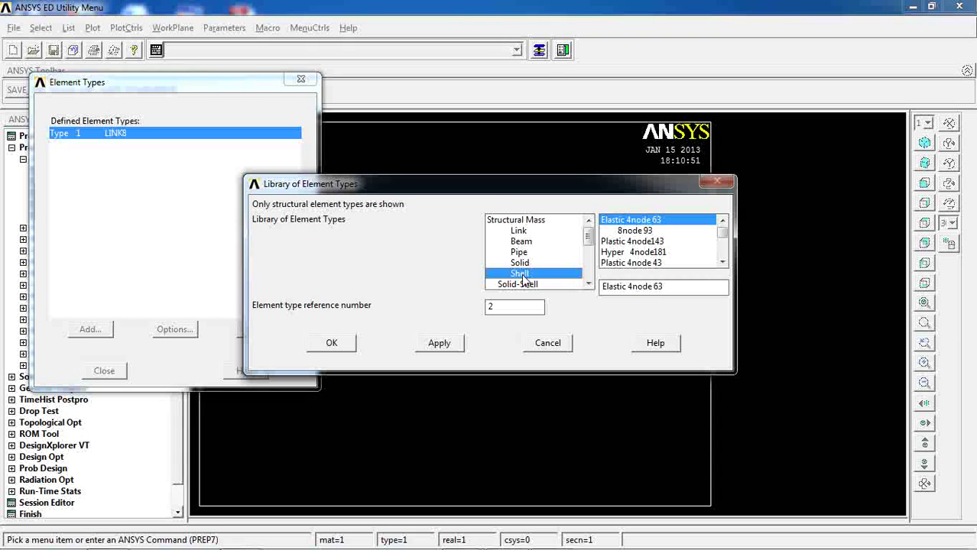
left_click(635, 231)
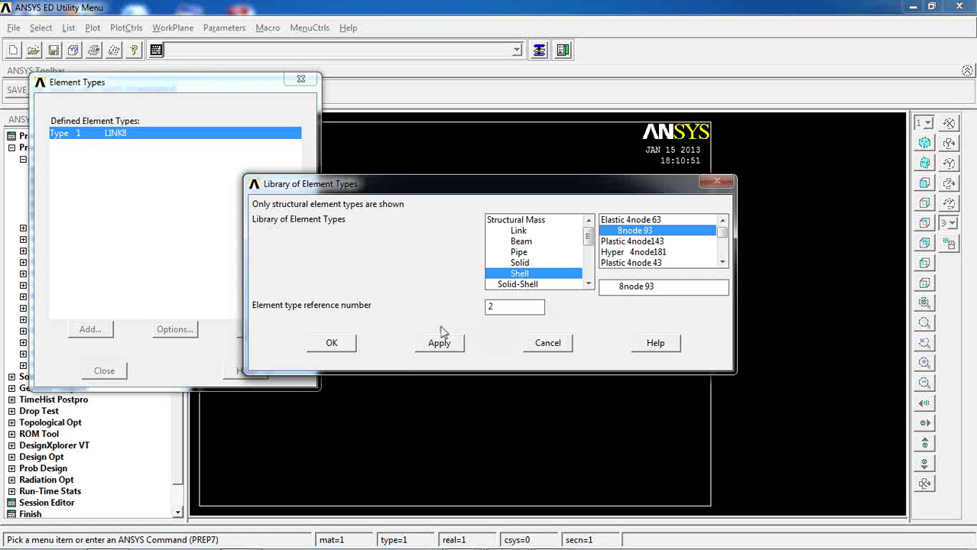
left_click(341, 345)
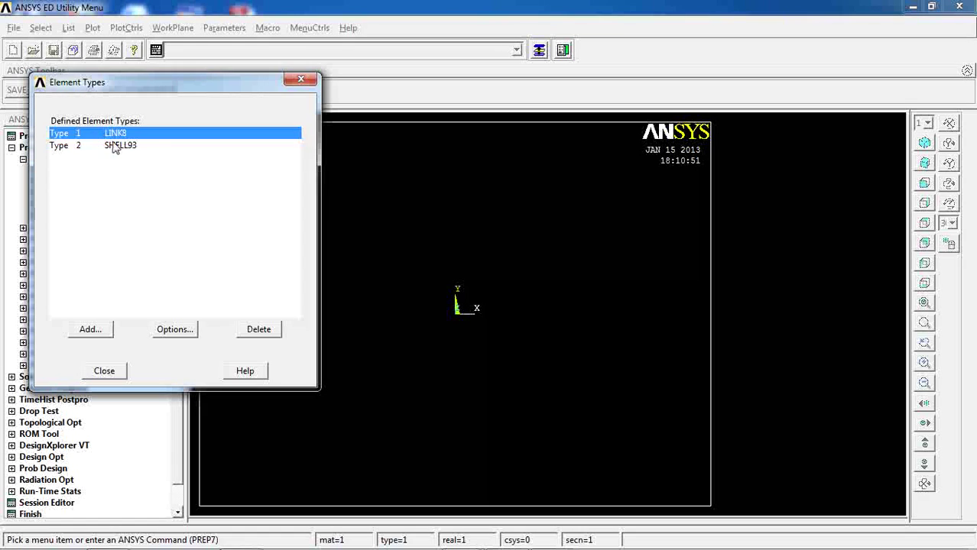
left_click(123, 373)
left_click(23, 159)
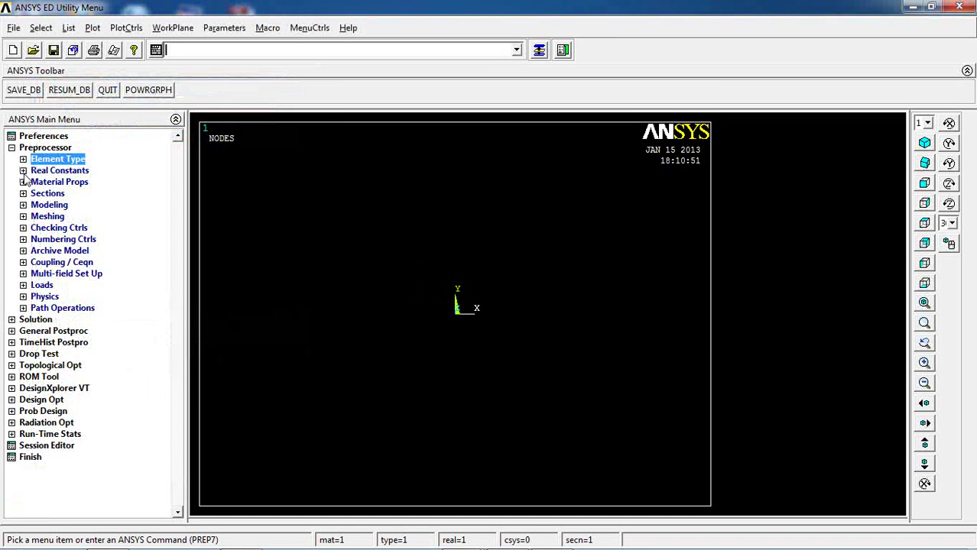
Step: Create real constant set 1 for LINK8 with a cross-sectional area of 25
left_click(23, 170)
left_click(74, 182)
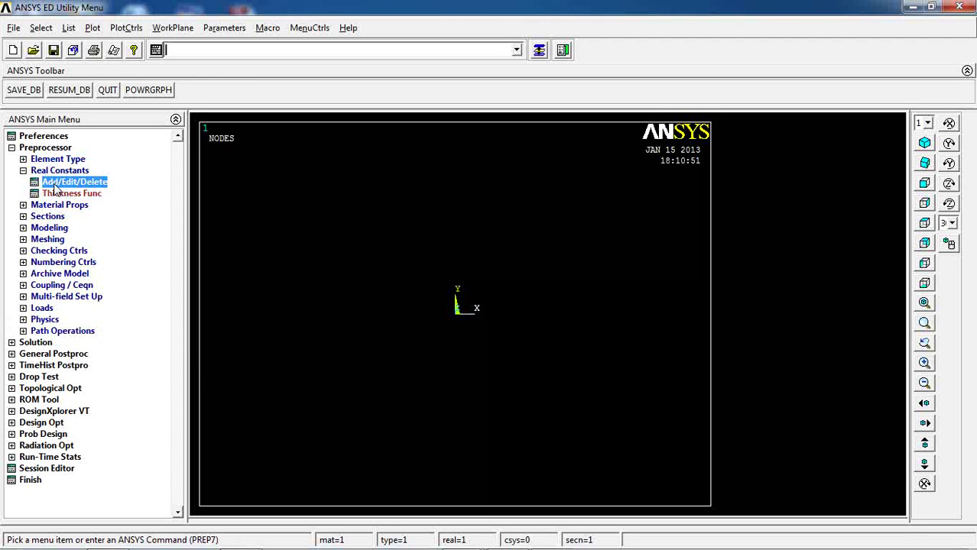
left_click(84, 310)
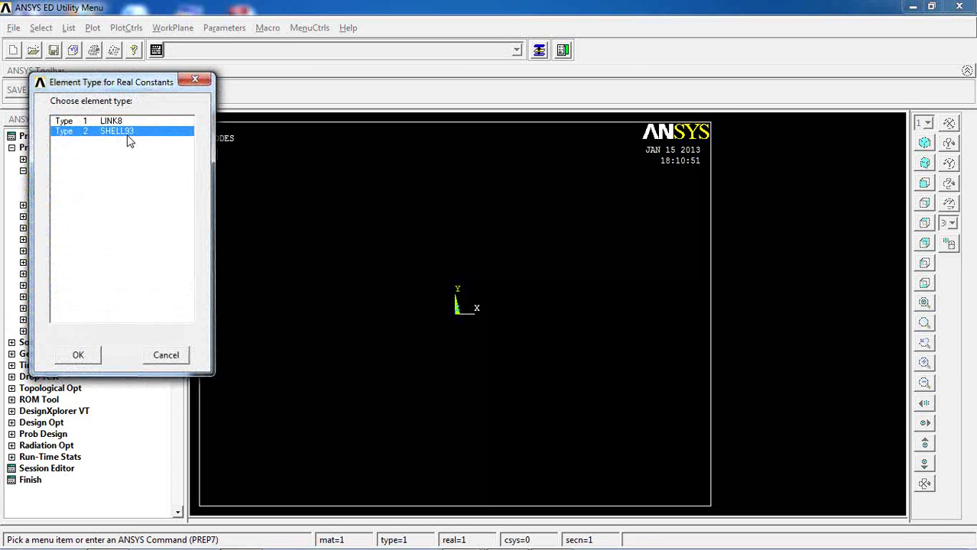
left_click(109, 122)
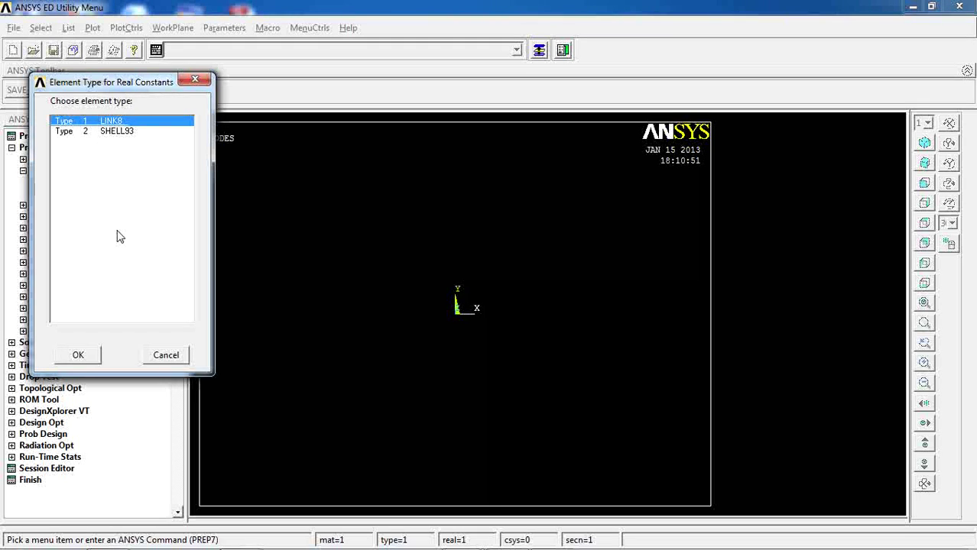
left_click(78, 355)
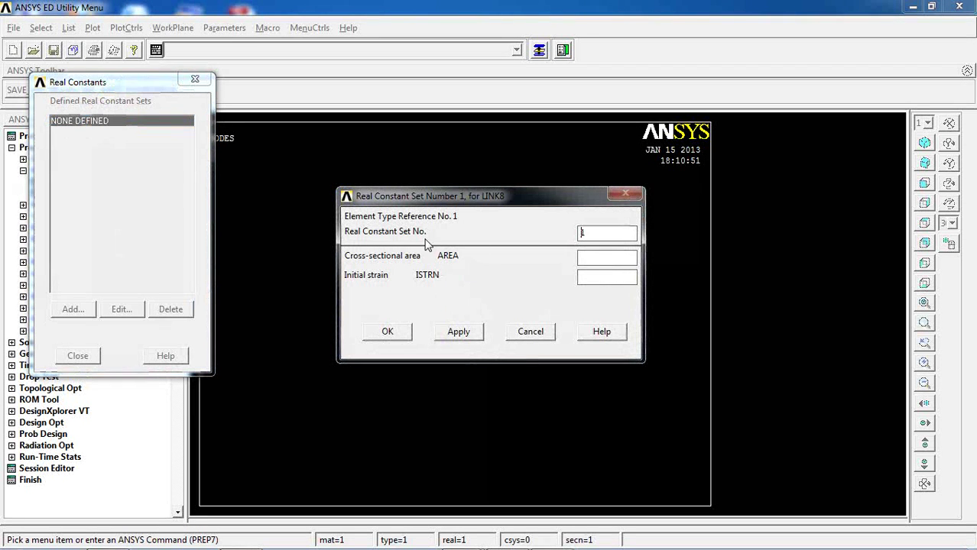
left_click(593, 259)
type("25")
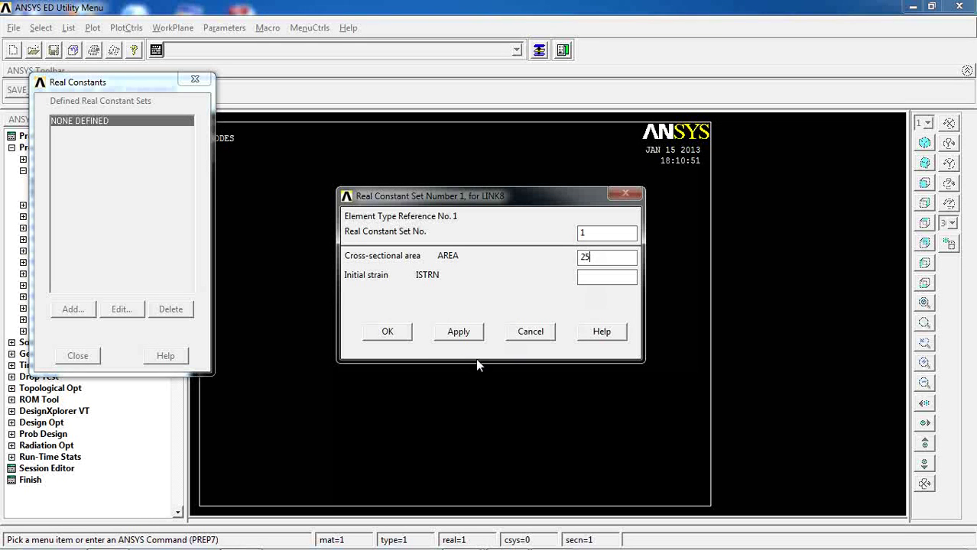
left_click(401, 336)
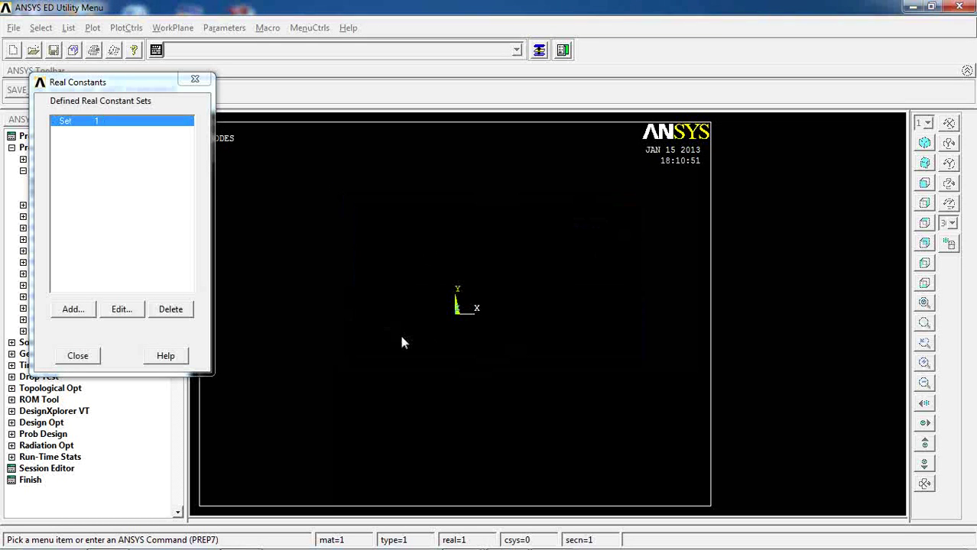
Step: Create real constant set 2 for SHELL93 with a shell thickness of 10 at nodes I, J, K and L
left_click(73, 310)
left_click(113, 133)
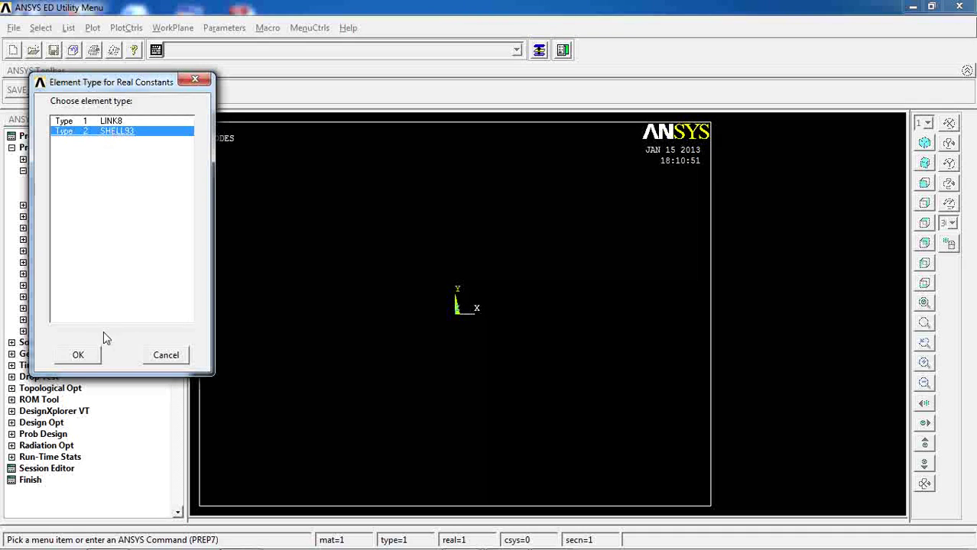
left_click(78, 355)
left_click(584, 218)
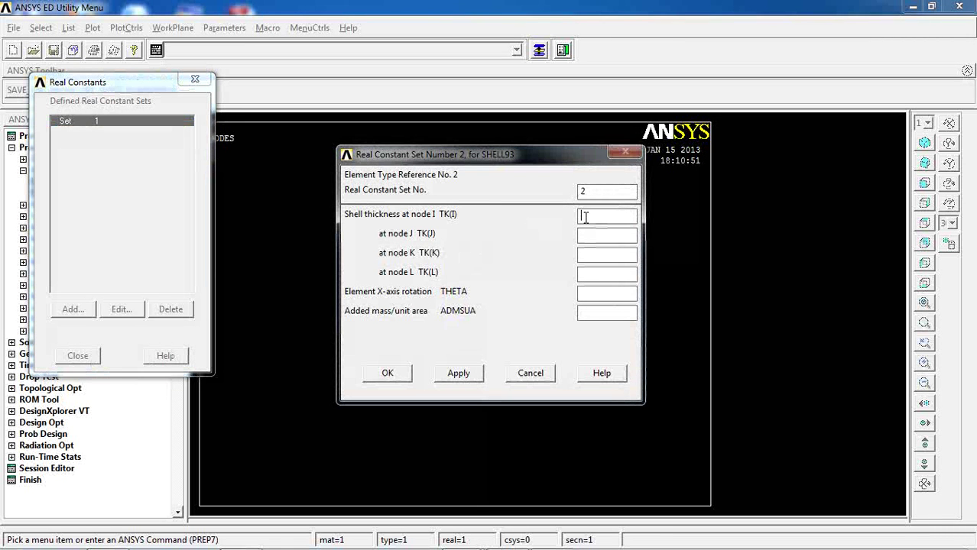
type("10")
key("Tab")
type("10")
key("Tab")
type("10")
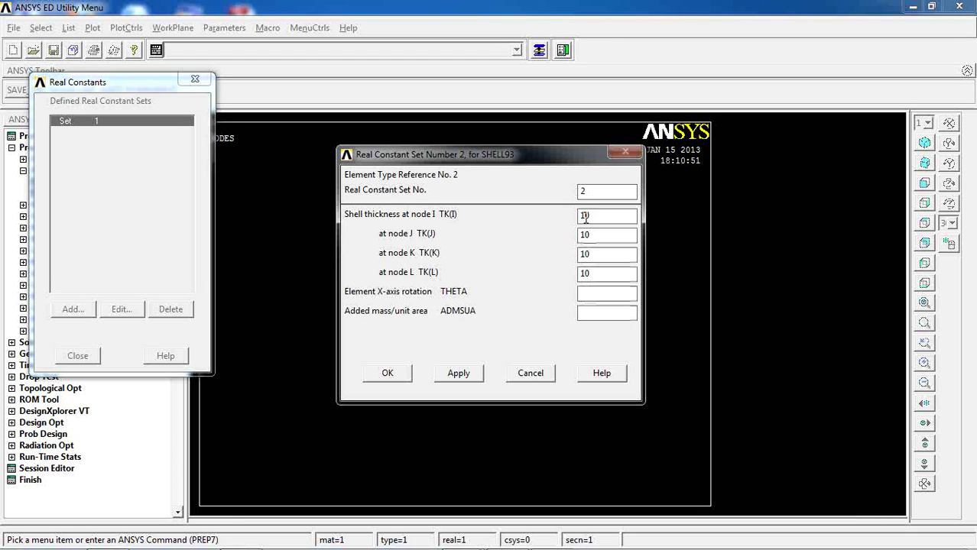
left_click(401, 374)
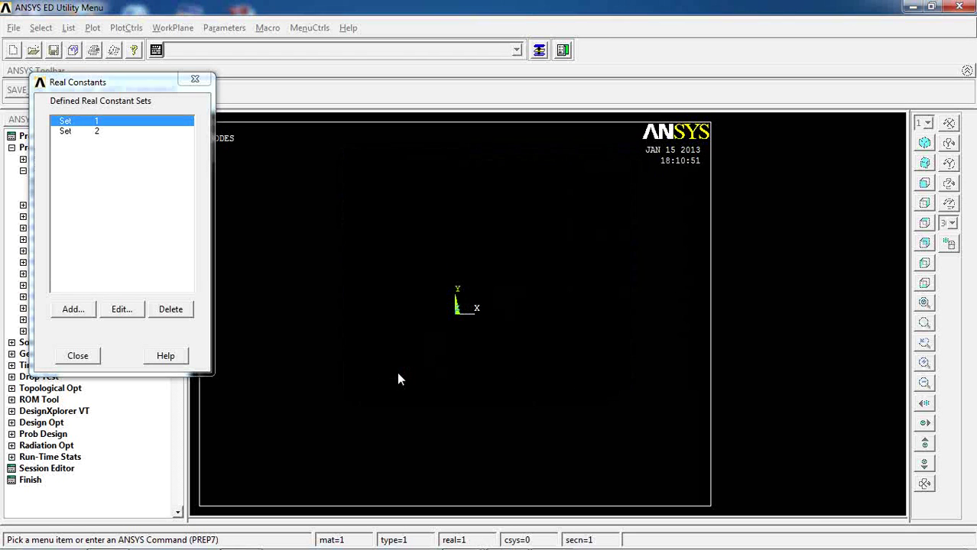
left_click(78, 356)
left_click(51, 172)
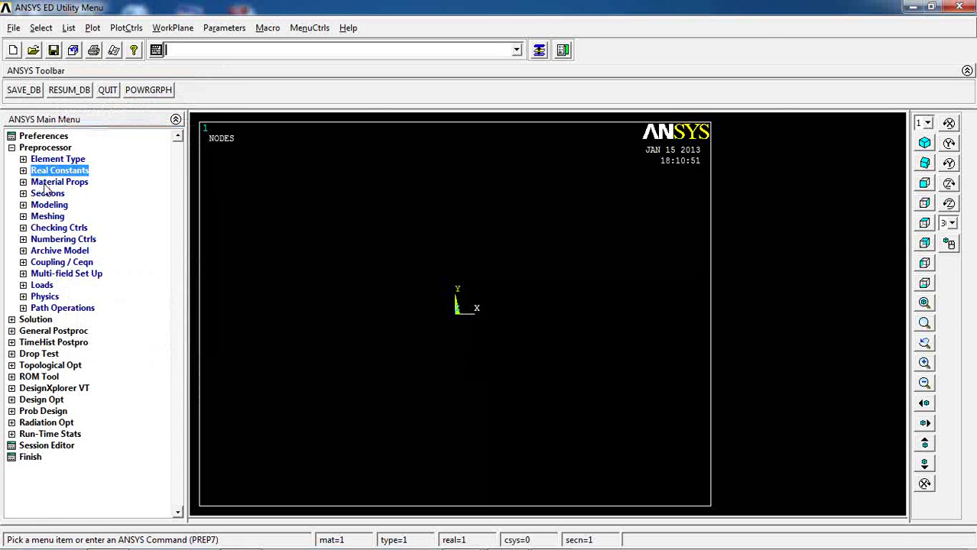
Step: Define material model 1 as structural linear elastic isotropic with EX 2e11 and PRXY 0.303
left_click(55, 182)
left_click(74, 228)
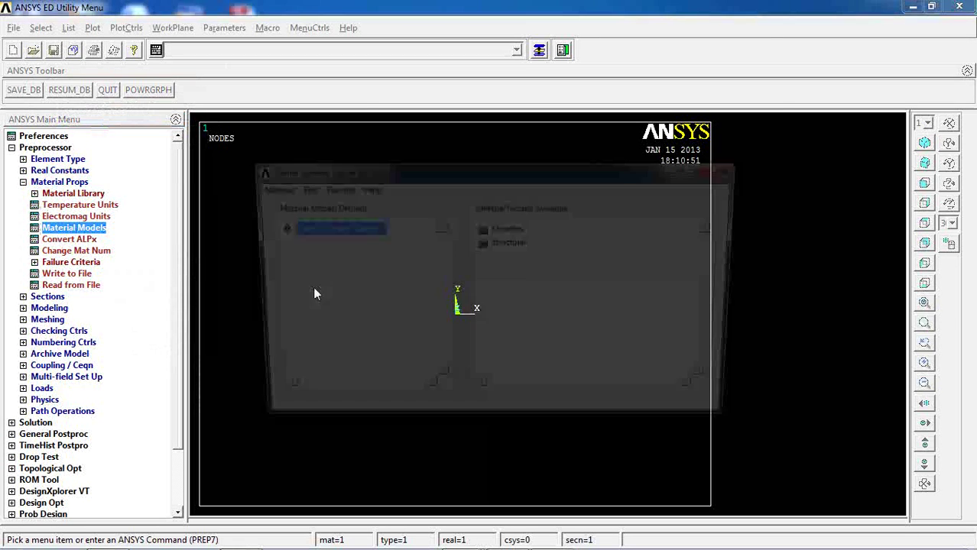
double_click(508, 242)
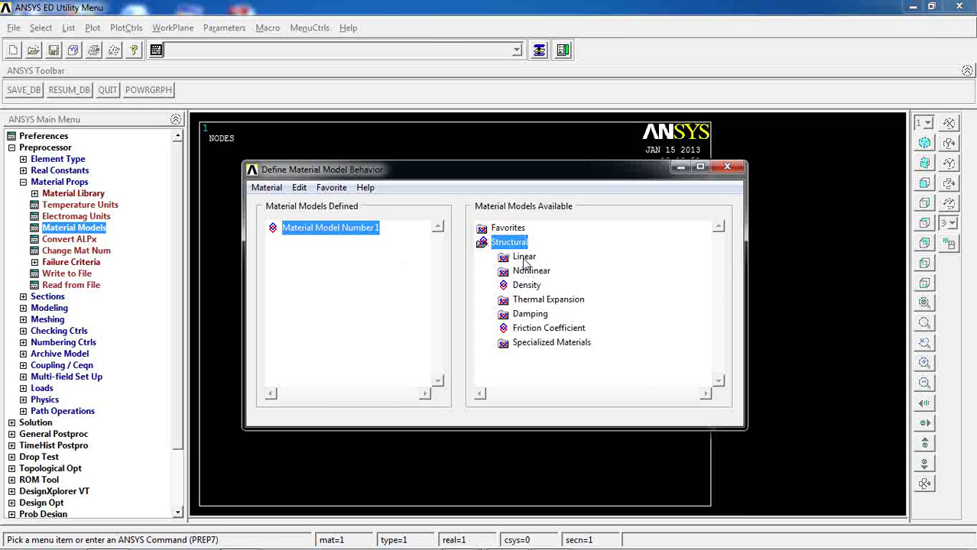
double_click(525, 259)
double_click(529, 273)
double_click(566, 287)
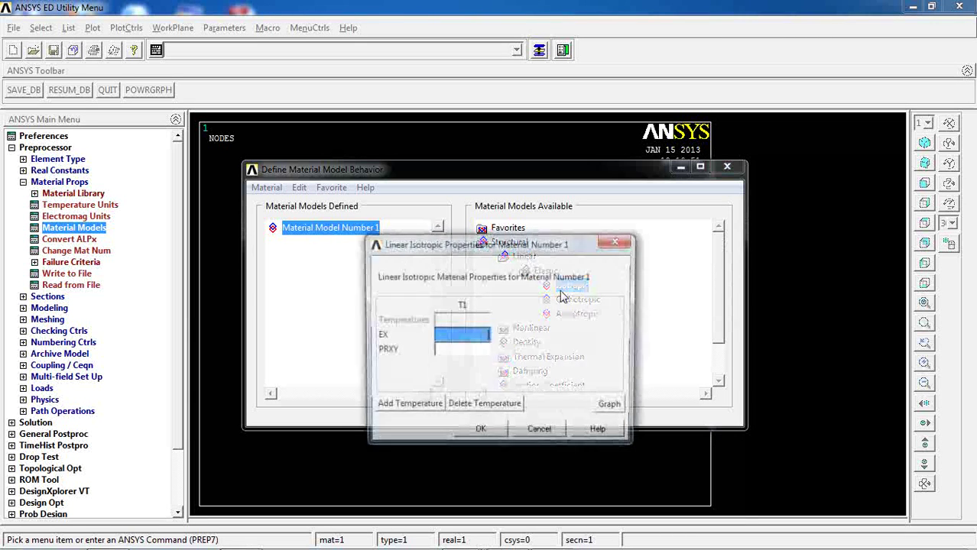
type("2e11")
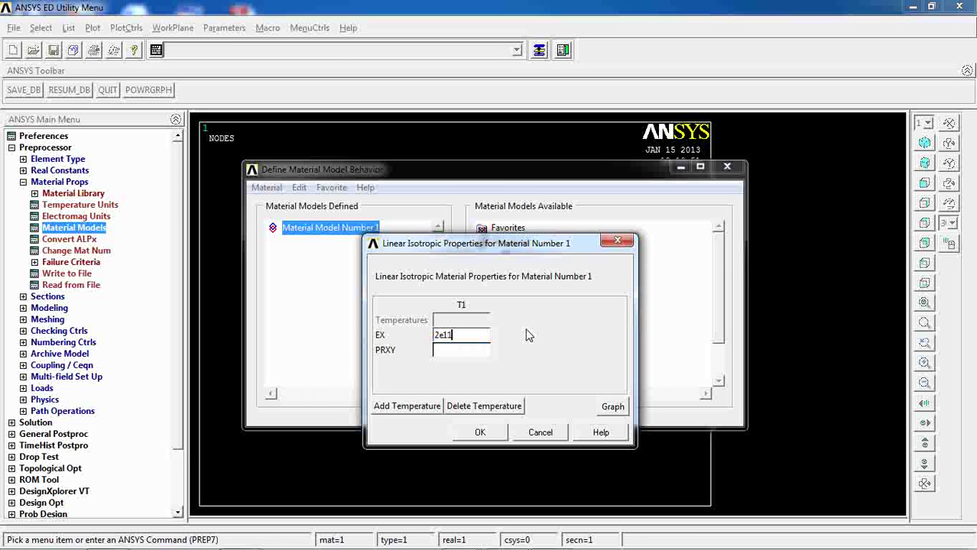
key("Tab")
type("0.3")
key("Return")
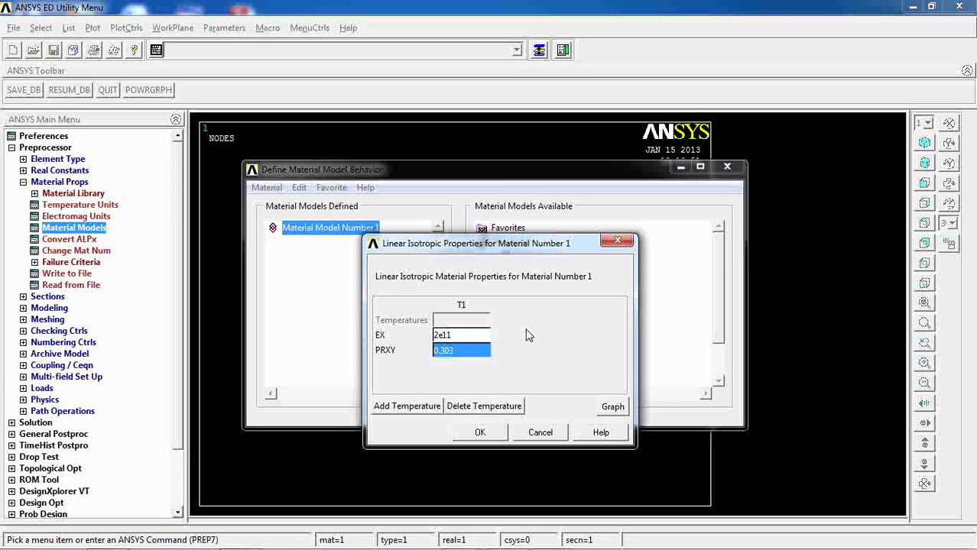
left_click(480, 433)
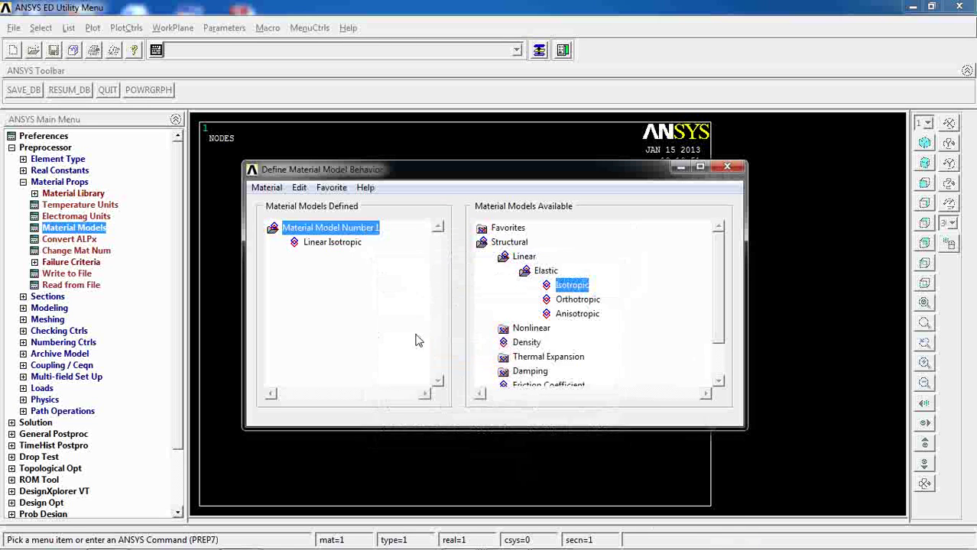
Step: Add material model 2 as structural linear elastic isotropic with EX 69e9 and PRXY 0.334, and finish the material definitions
left_click(267, 189)
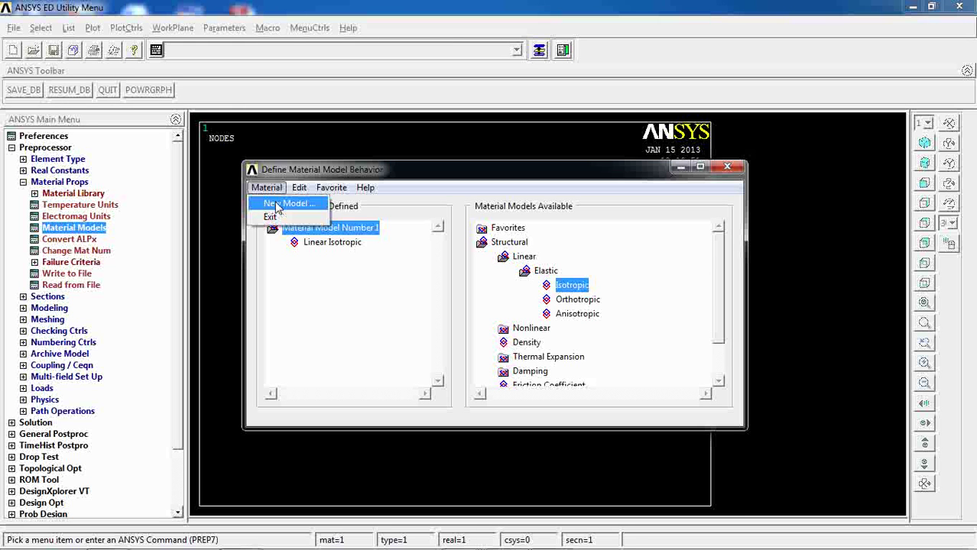
left_click(277, 205)
left_click(438, 352)
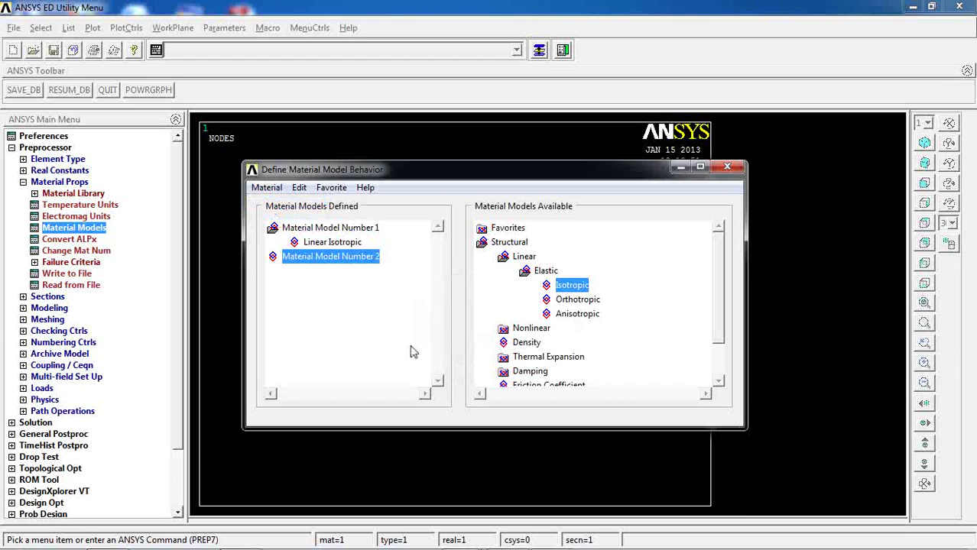
double_click(581, 285)
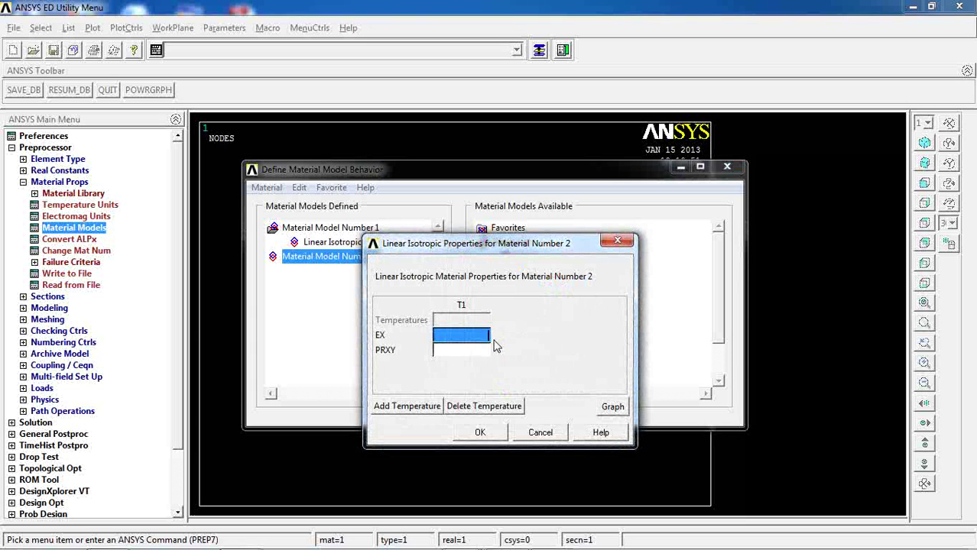
type("69e9")
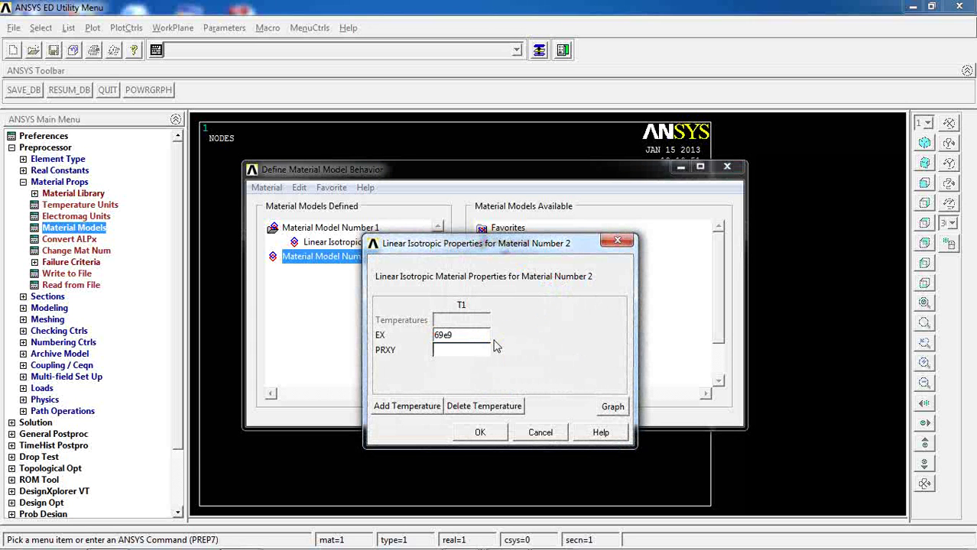
key("Tab")
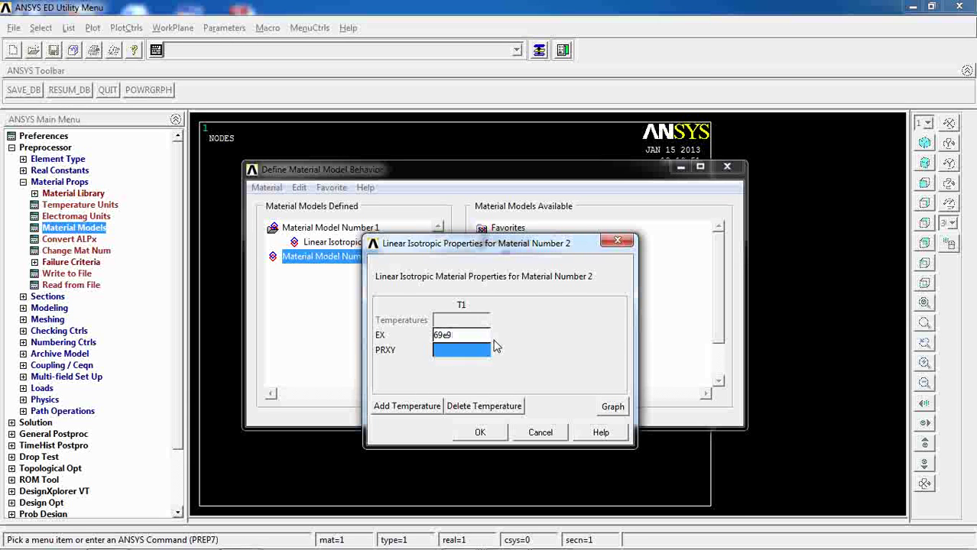
type("0.33")
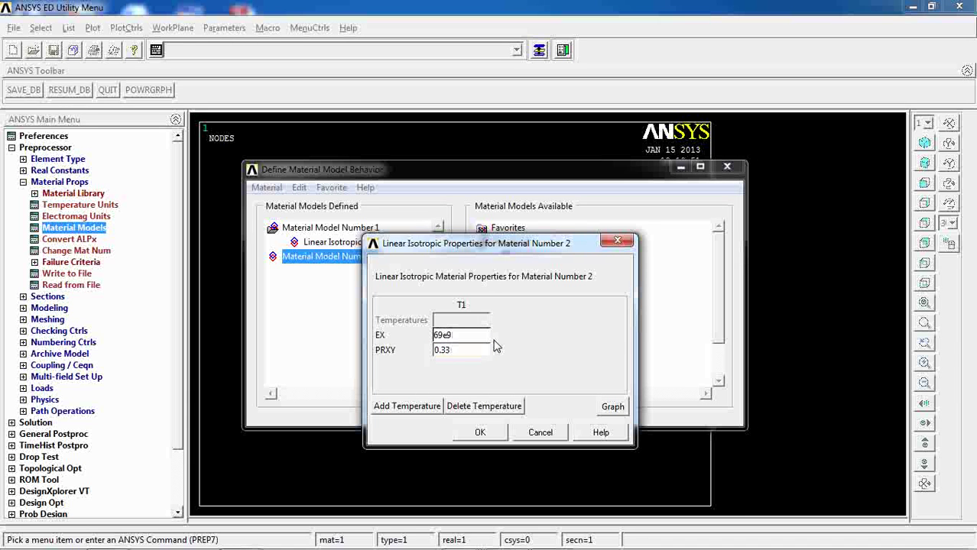
key("Return")
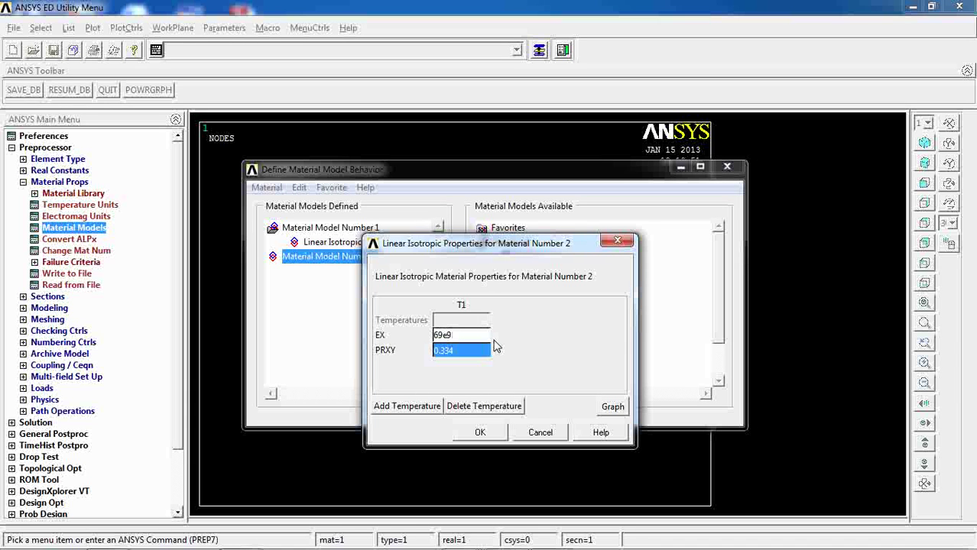
left_click(486, 434)
left_click(727, 167)
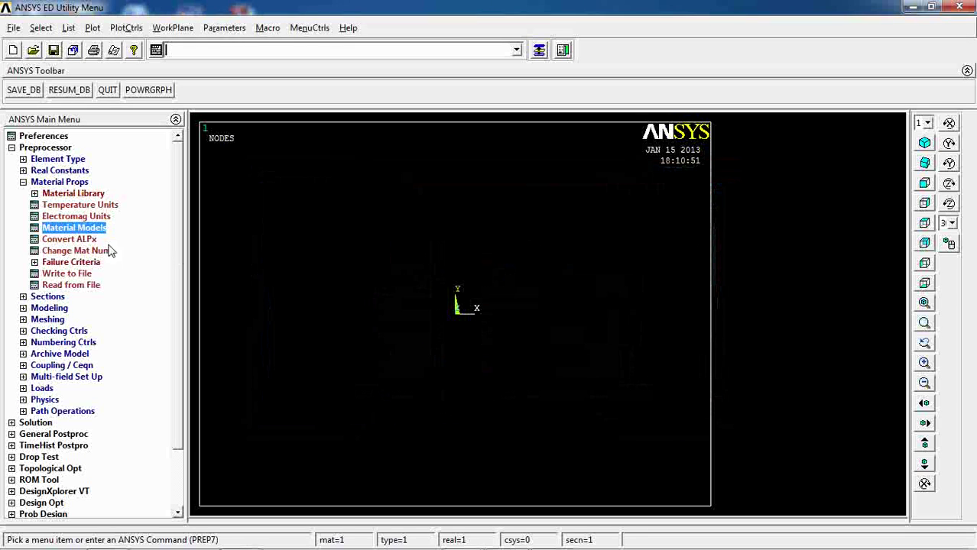
Step: Create a keypoint in the active coordinate system at X 0, Y 100, Z 0
double_click(53, 183)
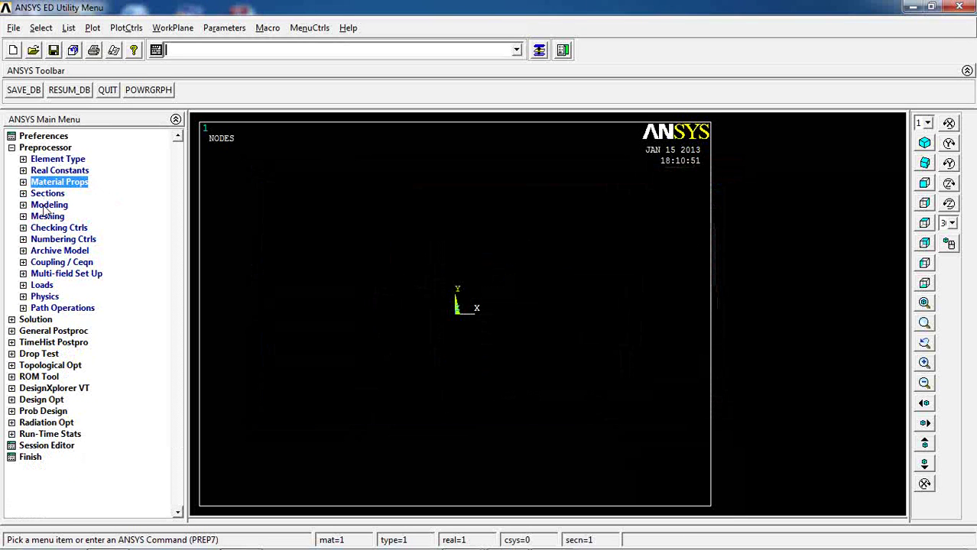
left_click(47, 205)
left_click(52, 217)
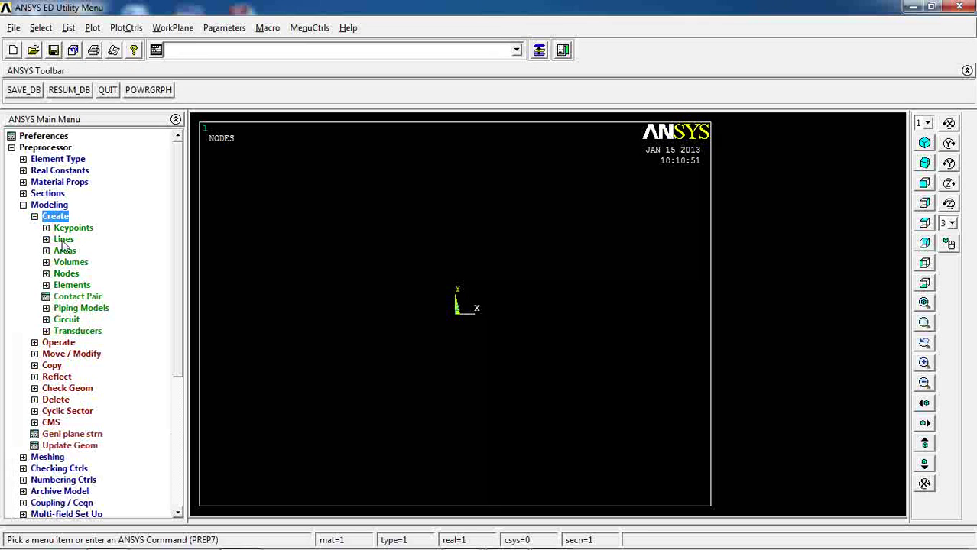
left_click(70, 227)
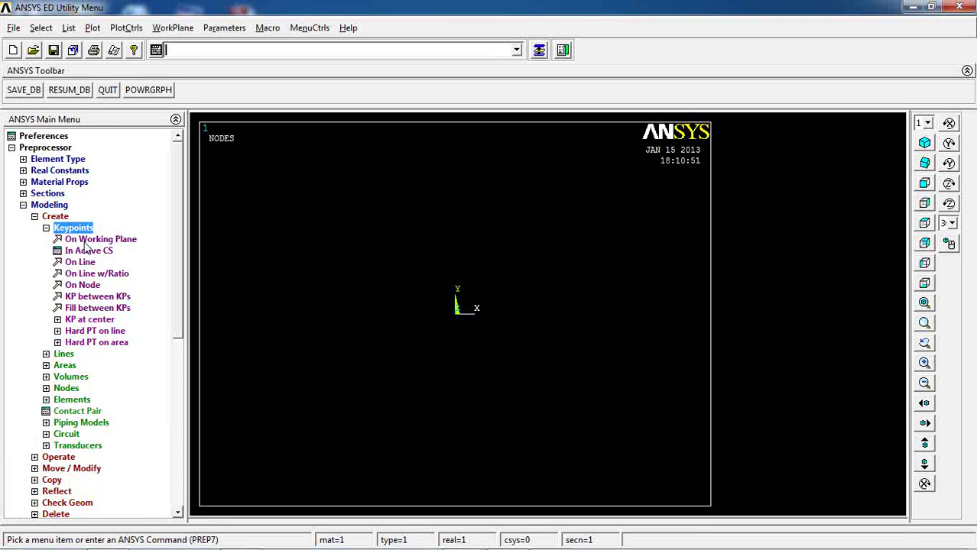
left_click(81, 252)
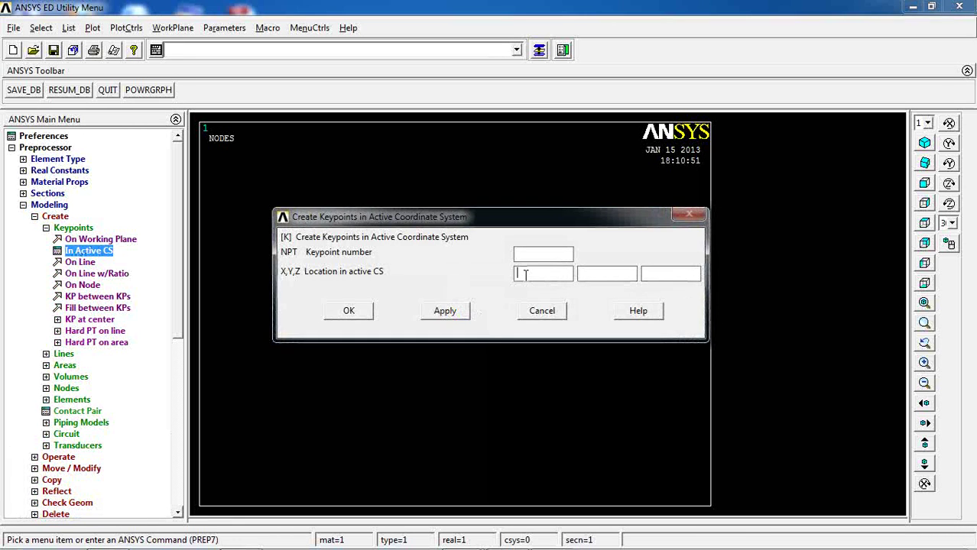
type("0")
key("Tab")
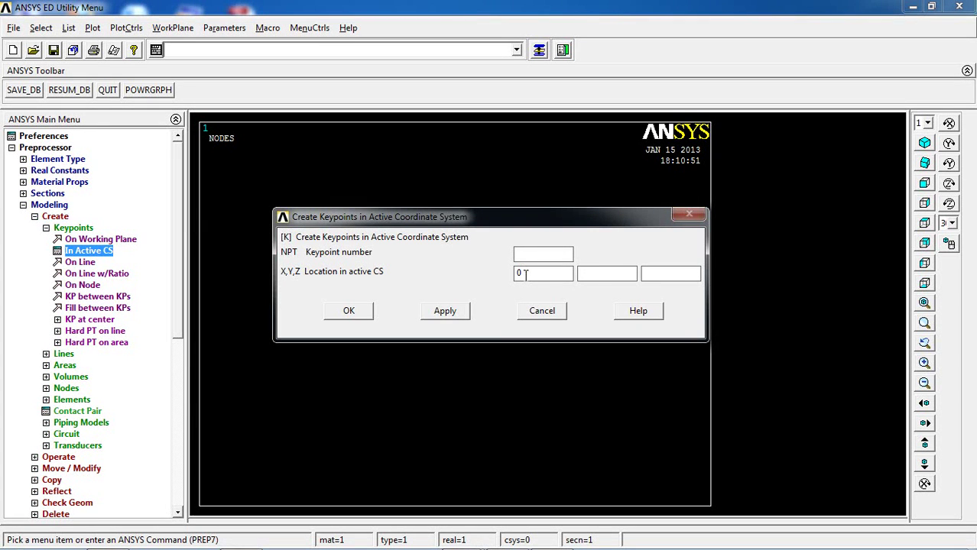
type("0")
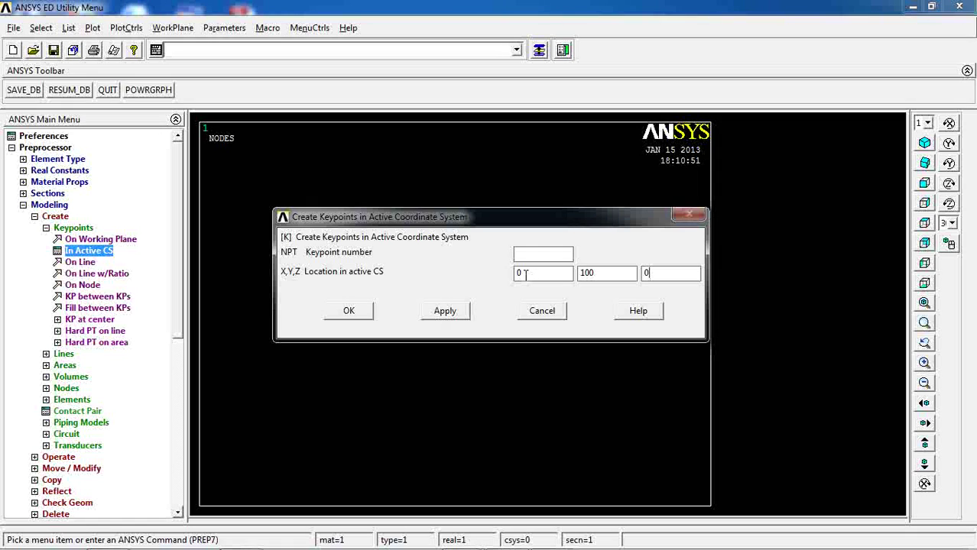
left_click(445, 311)
Step: Create a second keypoint at the origin (0, 0, 0) and finish the keypoint command
left_click_drag(528, 221, 253, 224)
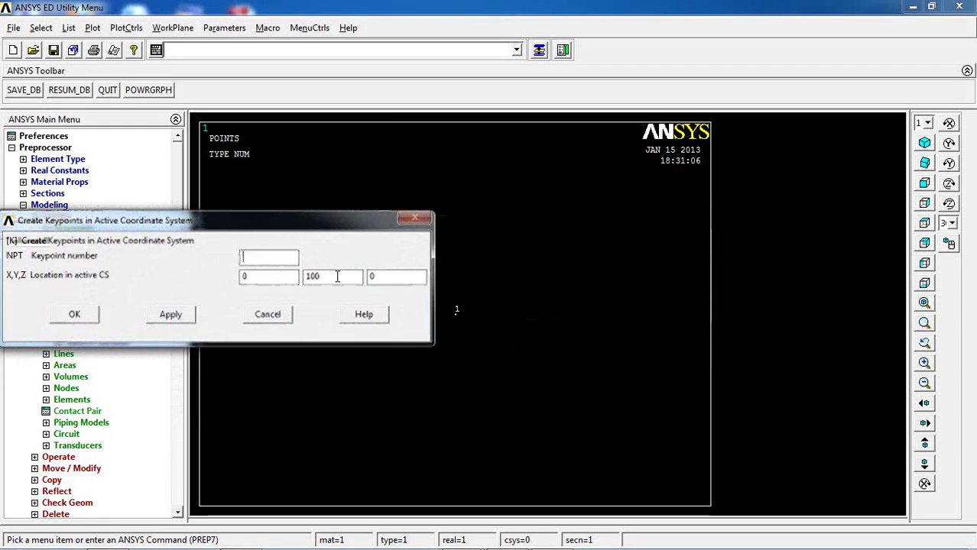
left_click_drag(338, 276, 300, 277)
type("0")
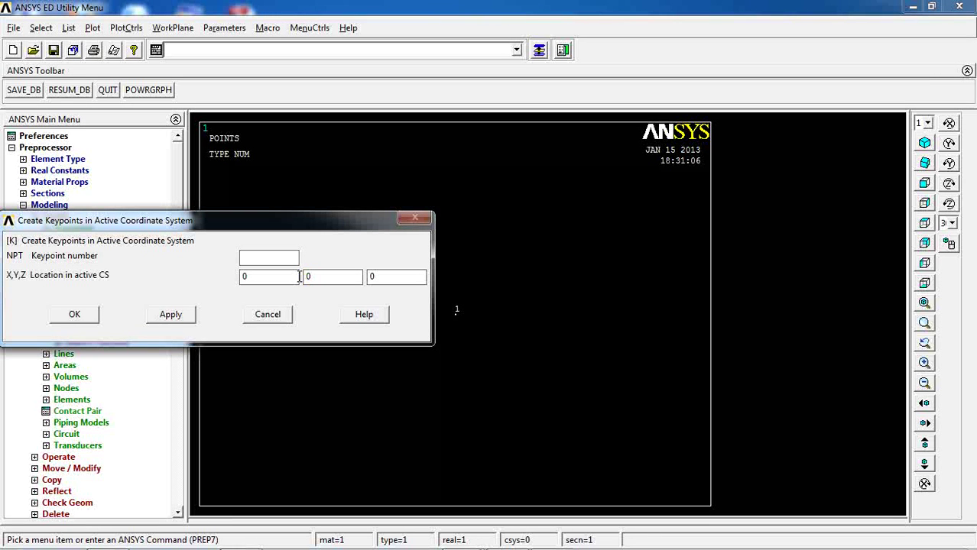
left_click(170, 315)
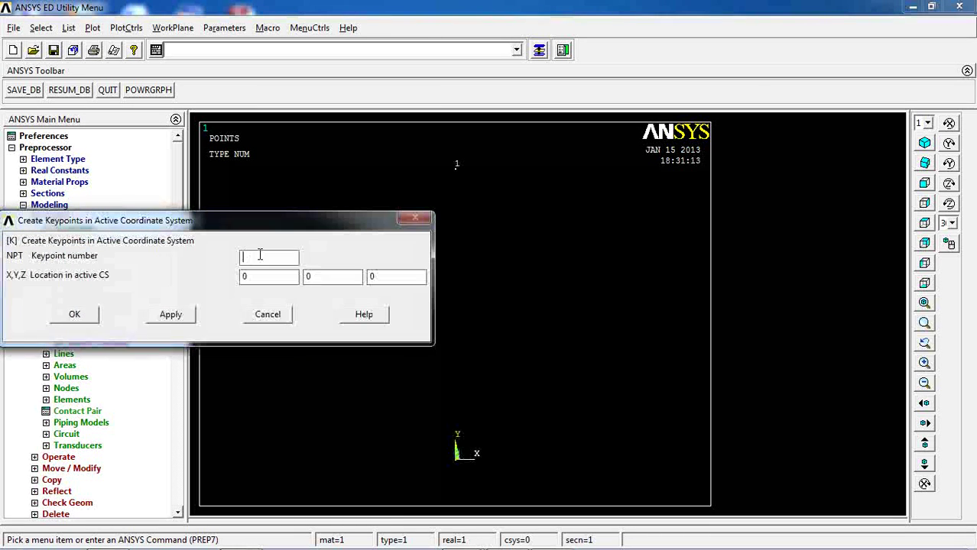
left_click(277, 317)
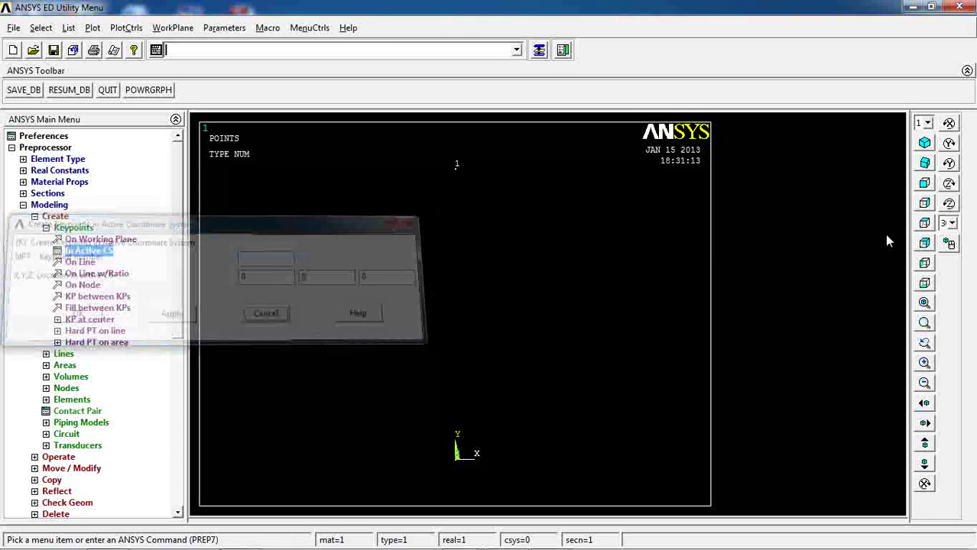
Step: Start another keypoint in the active coordinate system in an oblique view and set its X location to -150
left_click(925, 164)
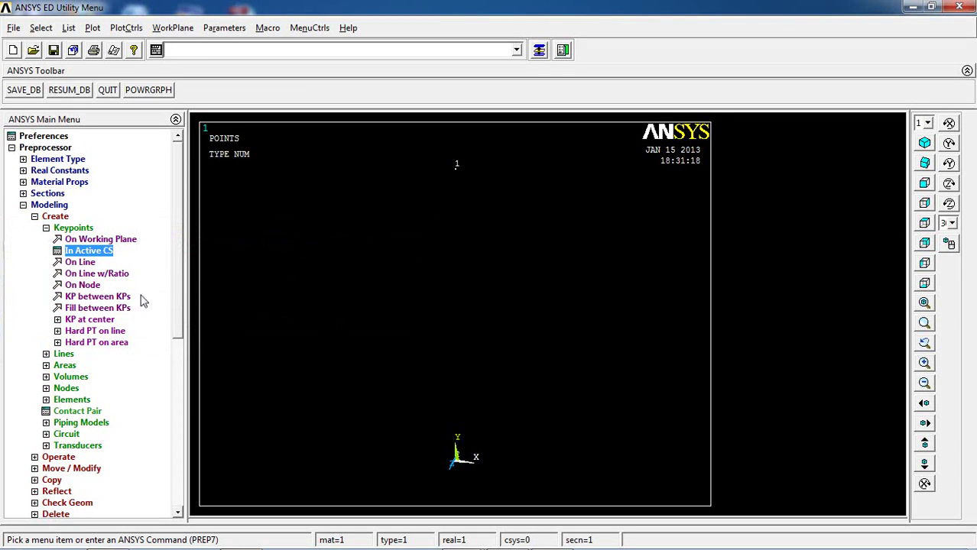
left_click(86, 251)
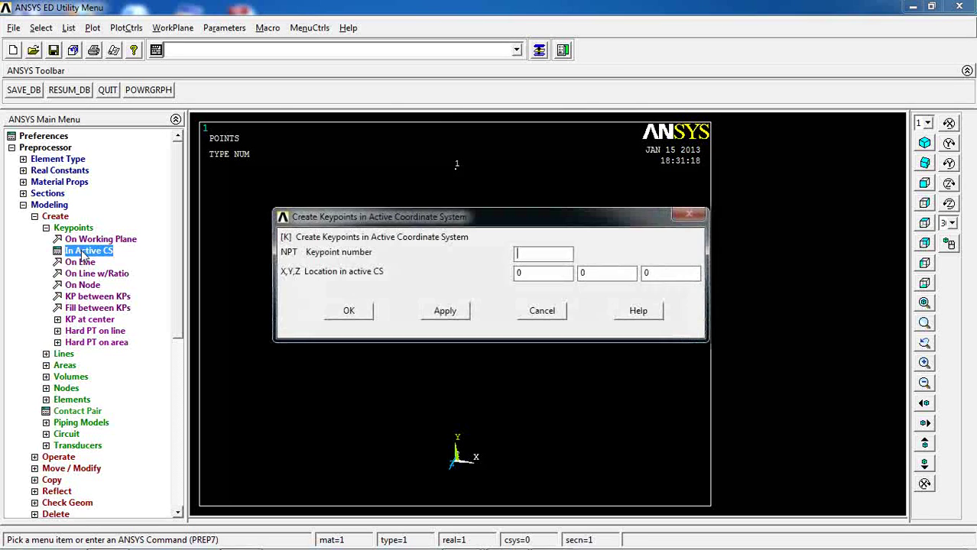
left_click_drag(500, 226, 238, 208)
left_click_drag(272, 258, 249, 256)
type("-15")
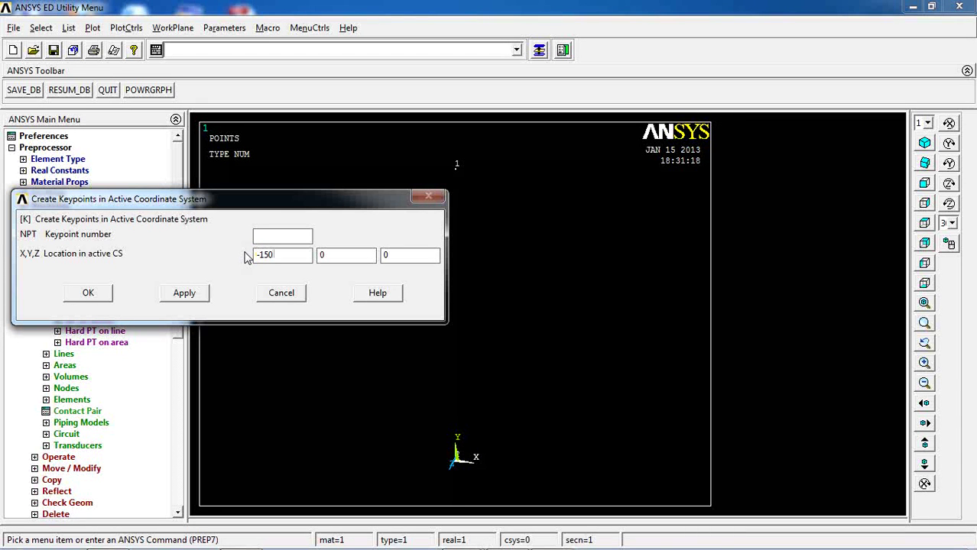
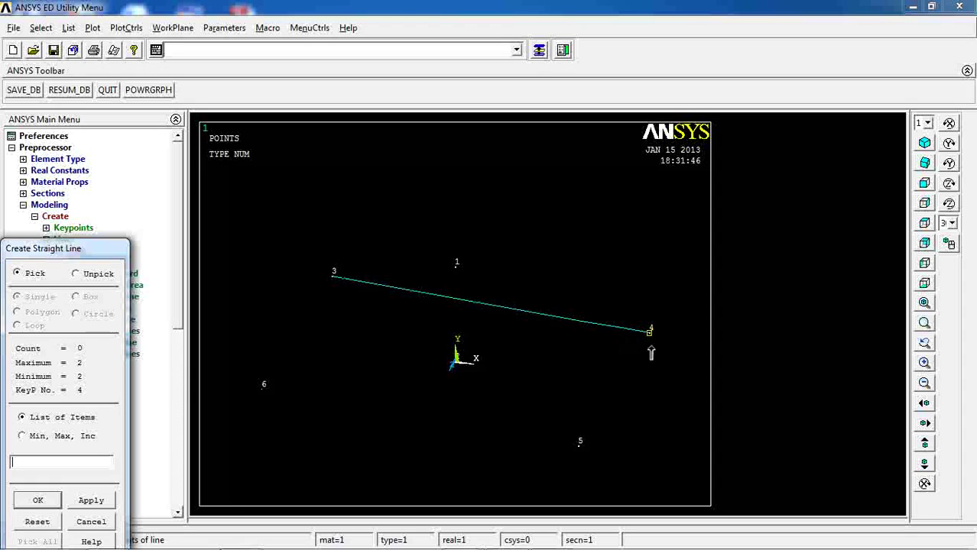
Step: Complete the plate outline with straight lines between keypoints 4 and 5, 5 and 6, and 6 and 3
left_click(580, 443)
left_click(255, 386)
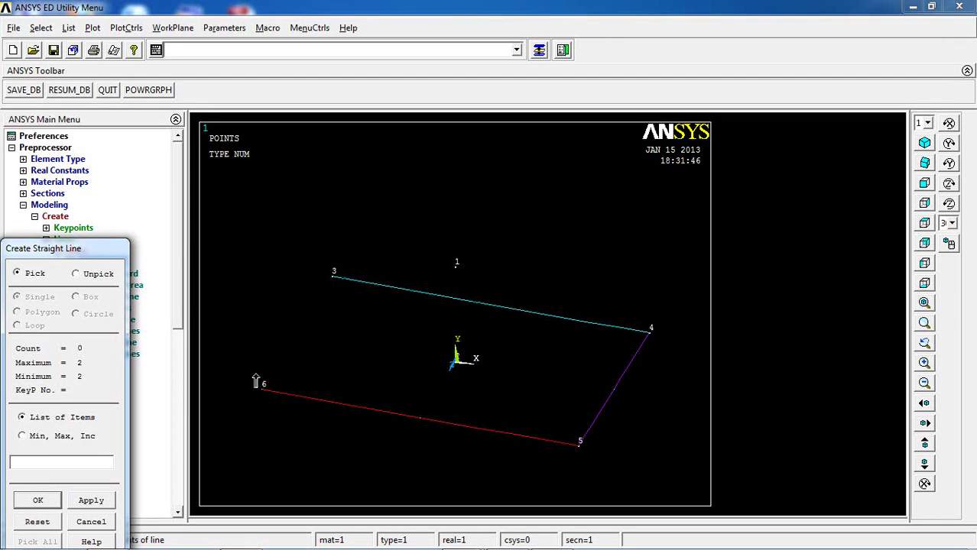
left_click(339, 285)
left_click(286, 373)
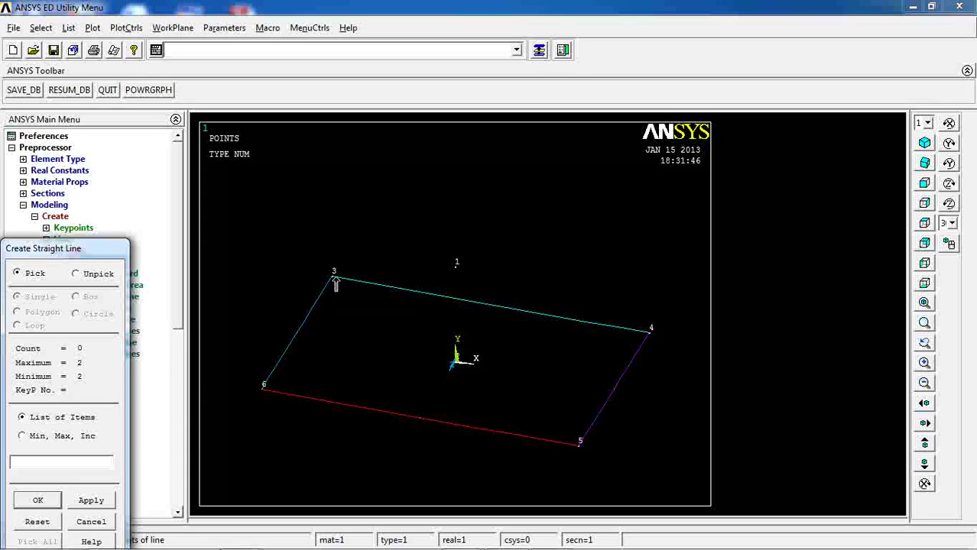
Step: Create the straight link lines from the upper keypoint 1 to each plate corner, keypoints 3, 6, 4 and 5
left_click(455, 272)
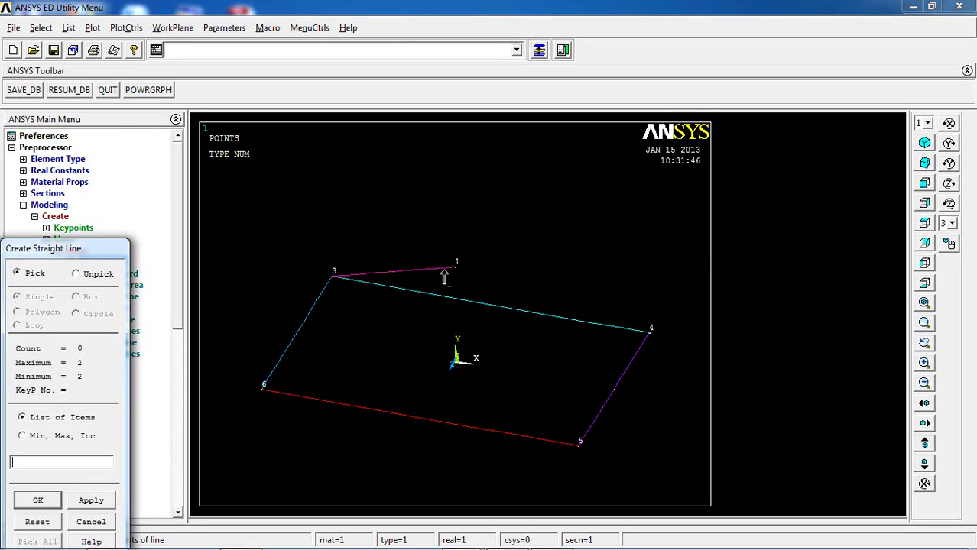
left_click(281, 394)
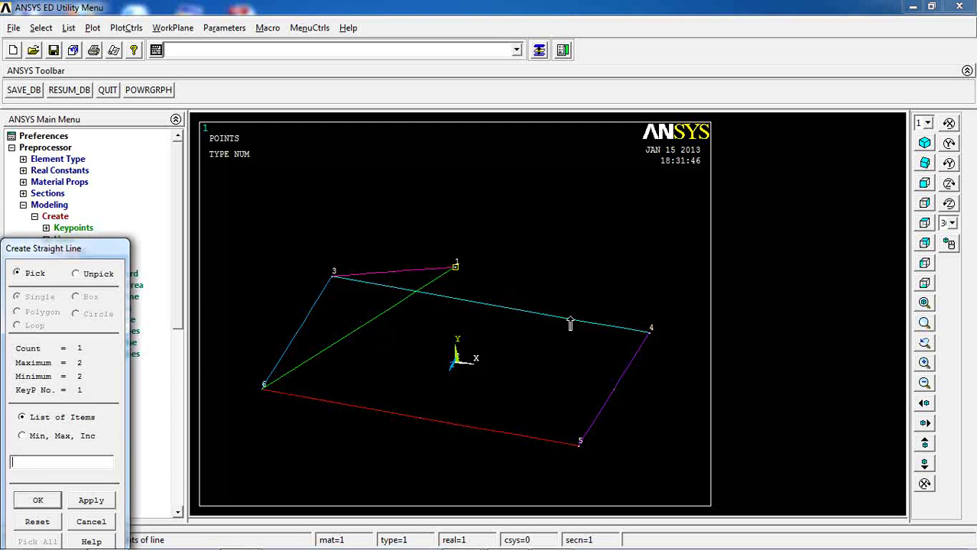
left_click(607, 326)
left_click(463, 273)
left_click(583, 461)
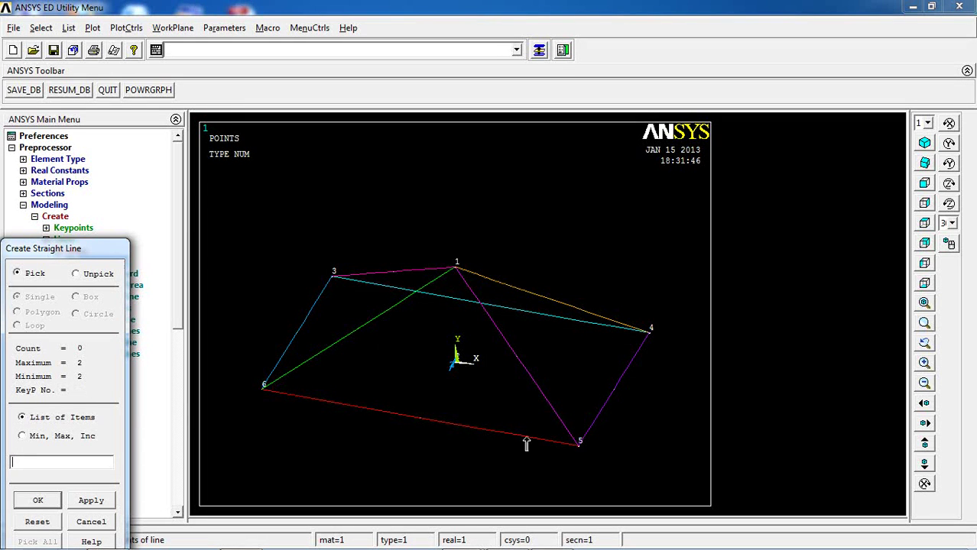
Step: Create straight lines from the keypoint at the origin to plate corners 4, 5, 6 and 3, and finish the line command
left_click(648, 337)
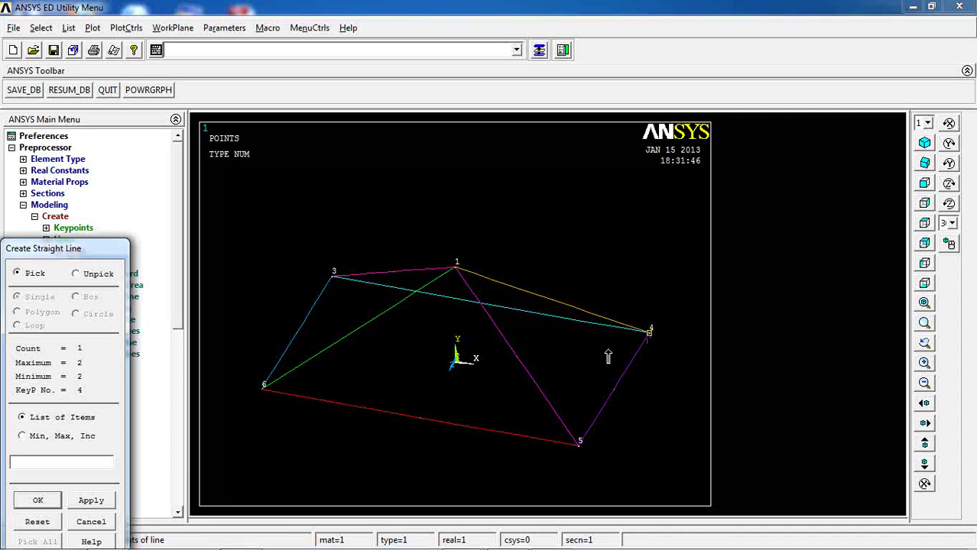
left_click(459, 367)
left_click(580, 444)
left_click(470, 381)
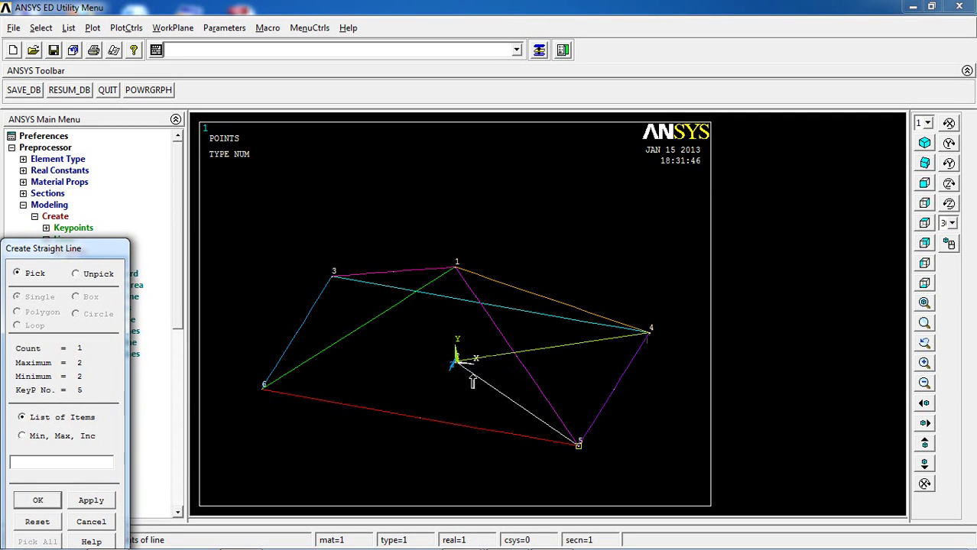
left_click(263, 388)
left_click(425, 371)
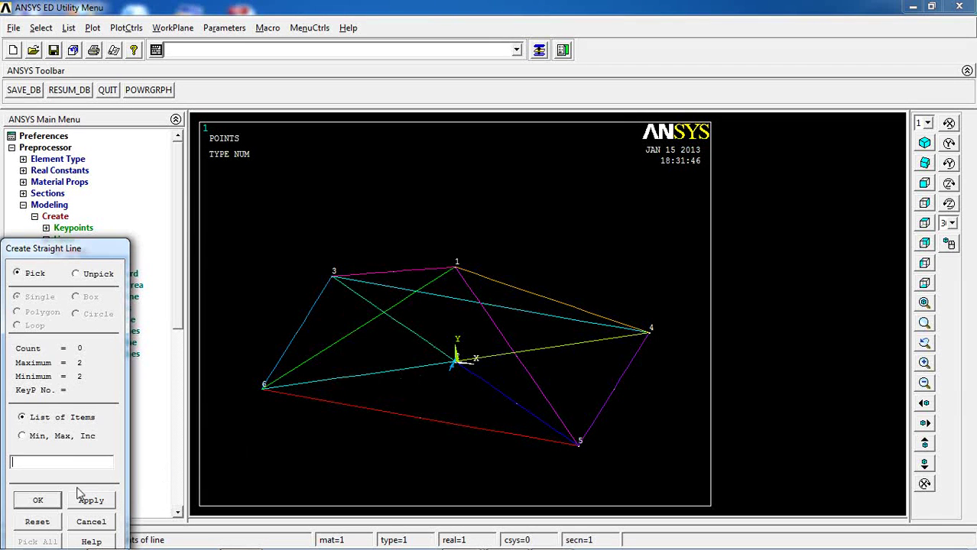
left_click(40, 502)
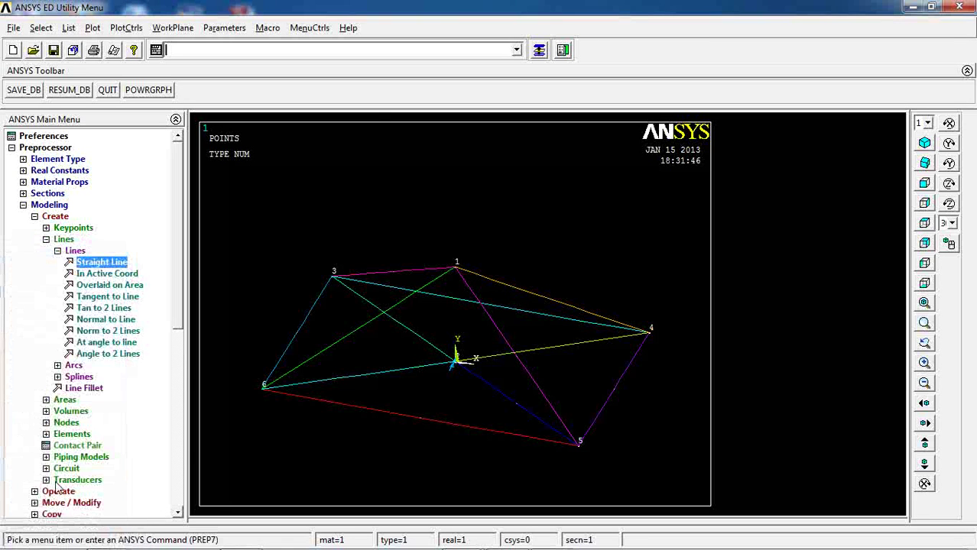
Step: Start creating an arbitrary area defined by its boundary lines
left_click(75, 252)
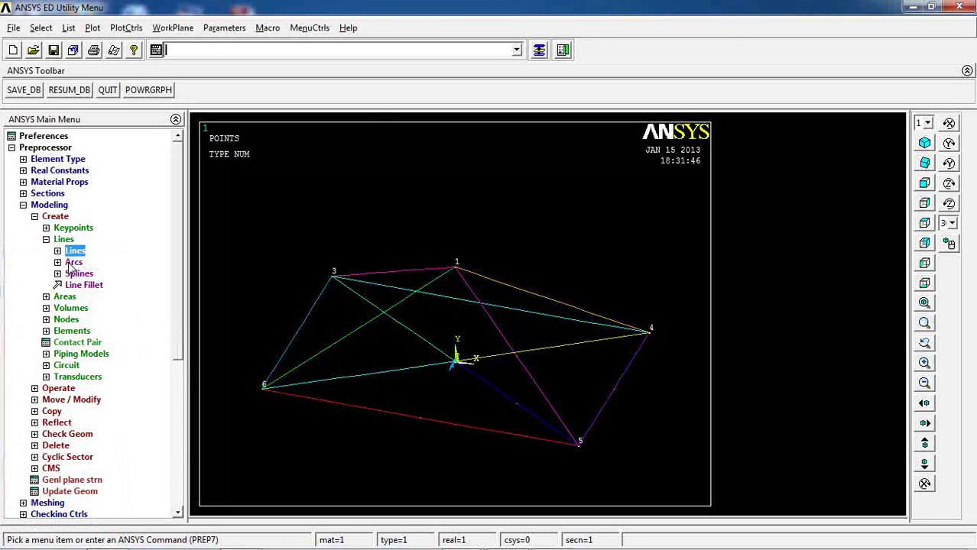
left_click(65, 296)
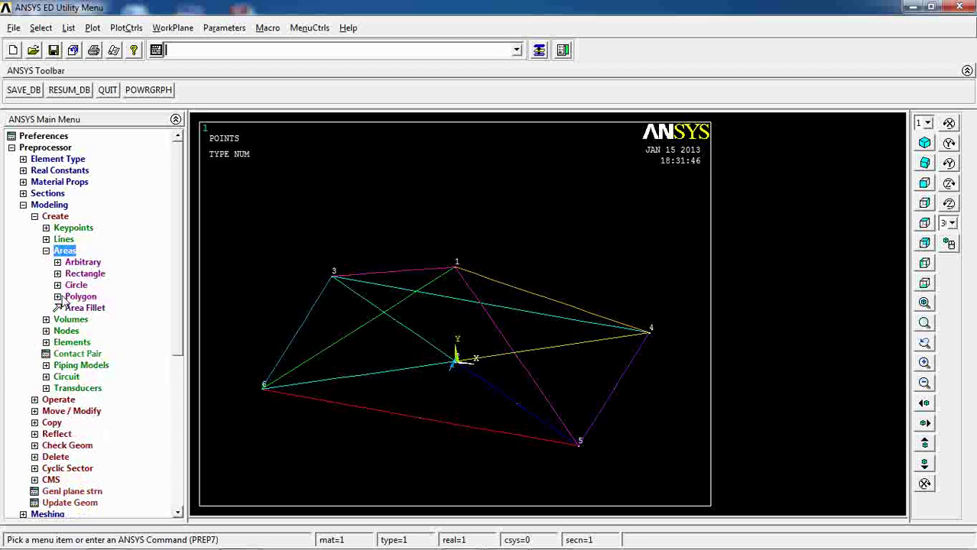
left_click(81, 262)
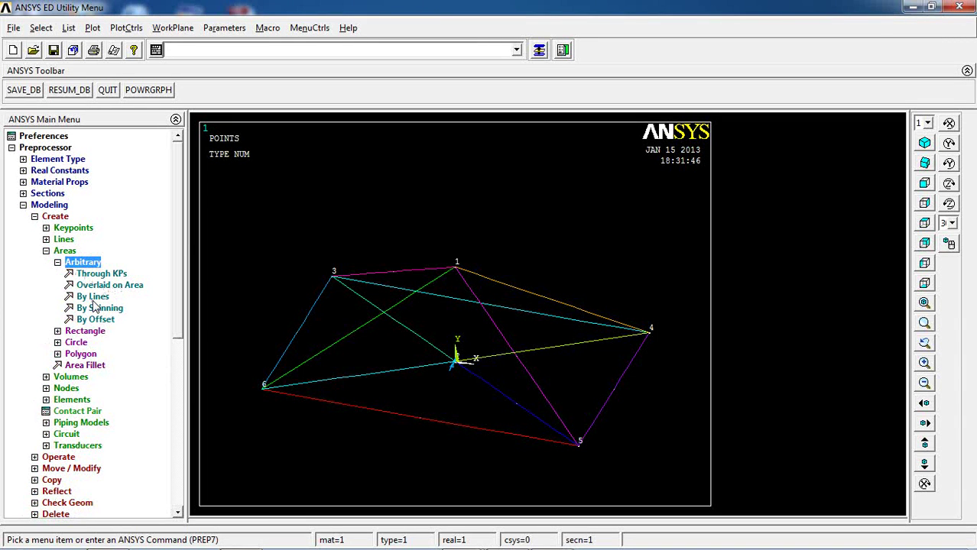
left_click(89, 298)
left_click(420, 341)
left_click(449, 312)
right_click(498, 317)
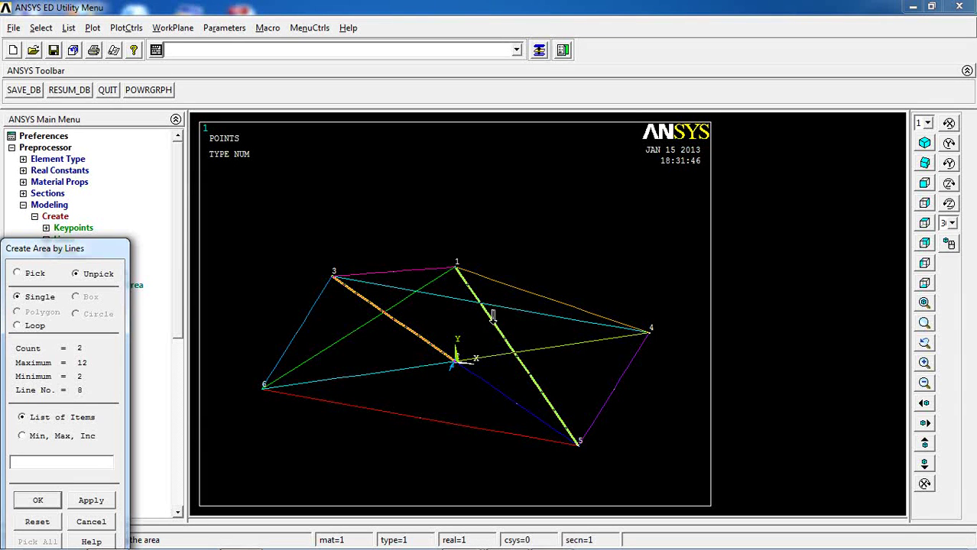
left_click(498, 316)
right_click(495, 332)
left_click(537, 320)
right_click(538, 307)
left_click(537, 286)
right_click(462, 321)
left_click(445, 308)
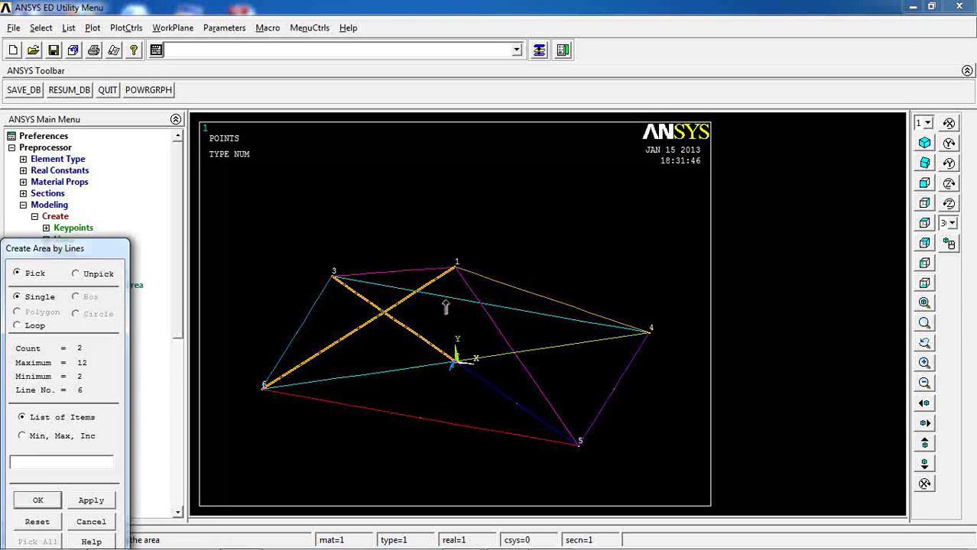
right_click(444, 300)
left_click(424, 280)
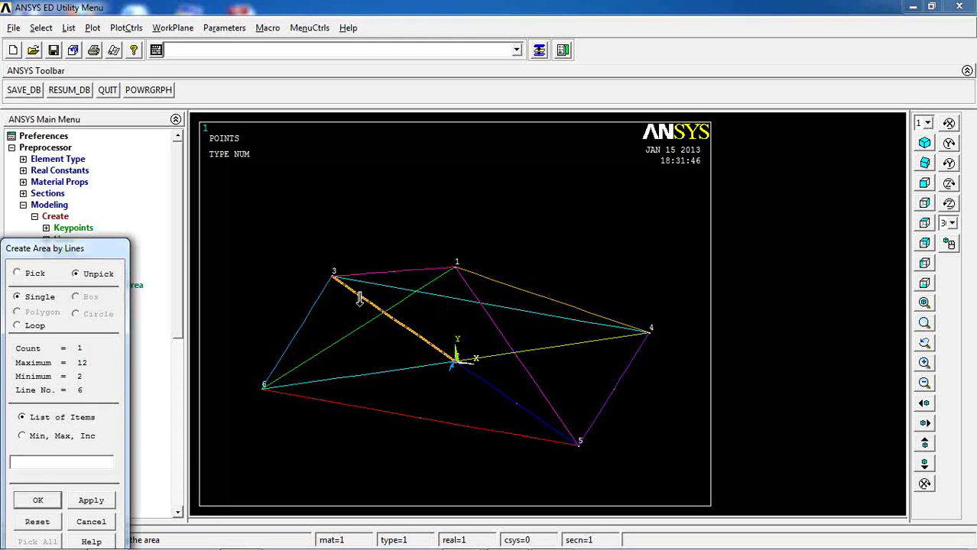
left_click(562, 343)
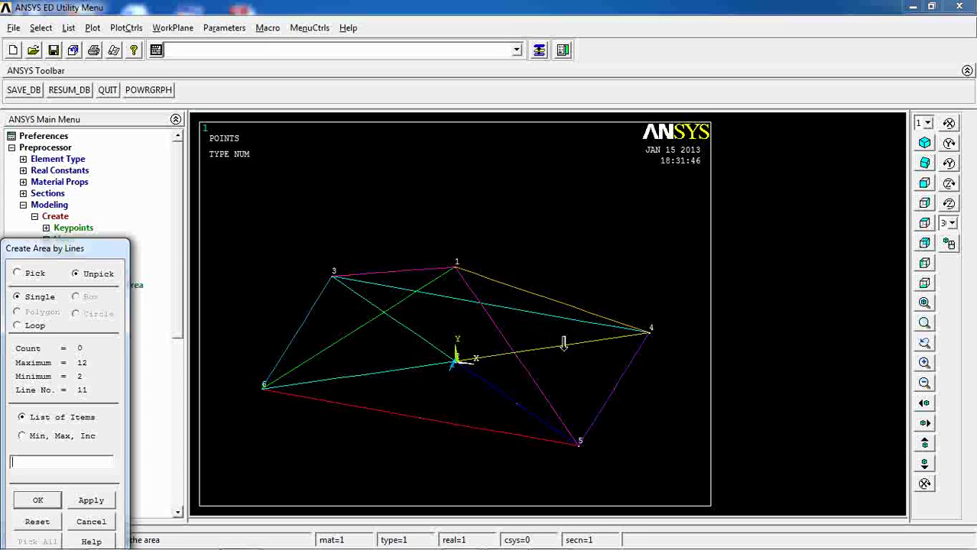
Step: Create a triangular plate area from the lines joining the origin to keypoints 3 and 4 and the edge between 3 and 4
right_click(571, 348)
left_click(566, 348)
left_click(436, 348)
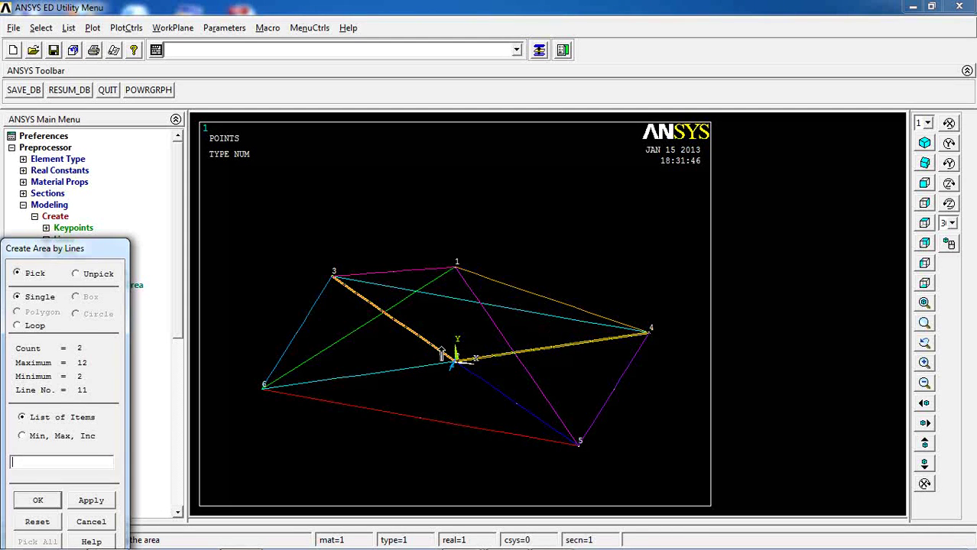
left_click(585, 323)
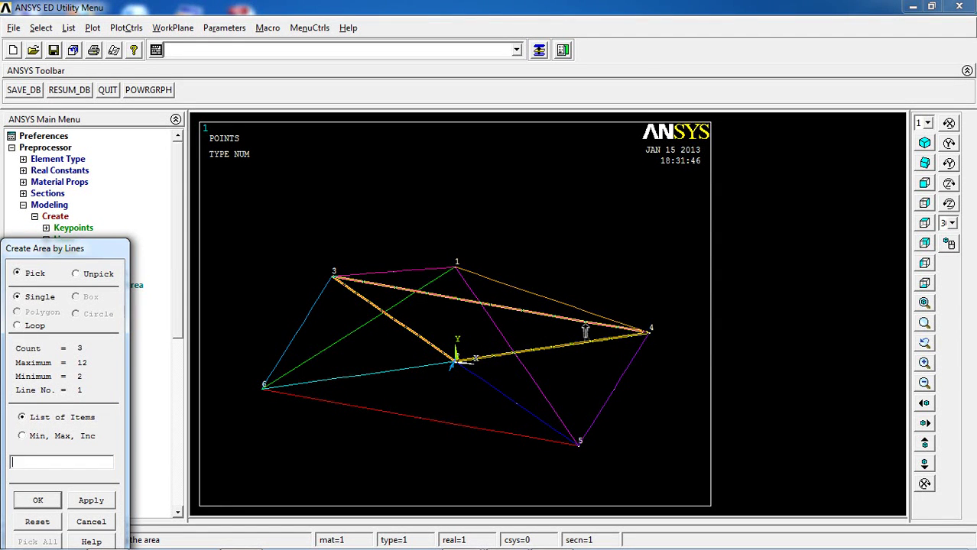
left_click(107, 503)
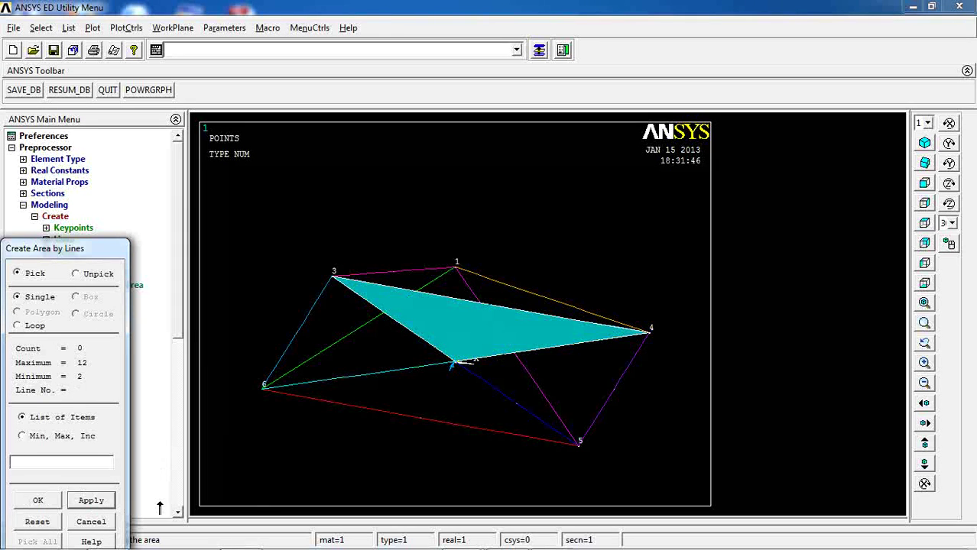
Step: Create a second triangular area from the lines joining the origin to keypoints 3 and 6 and the edge between them
left_click(416, 347)
left_click(407, 368)
left_click(290, 330)
left_click(91, 501)
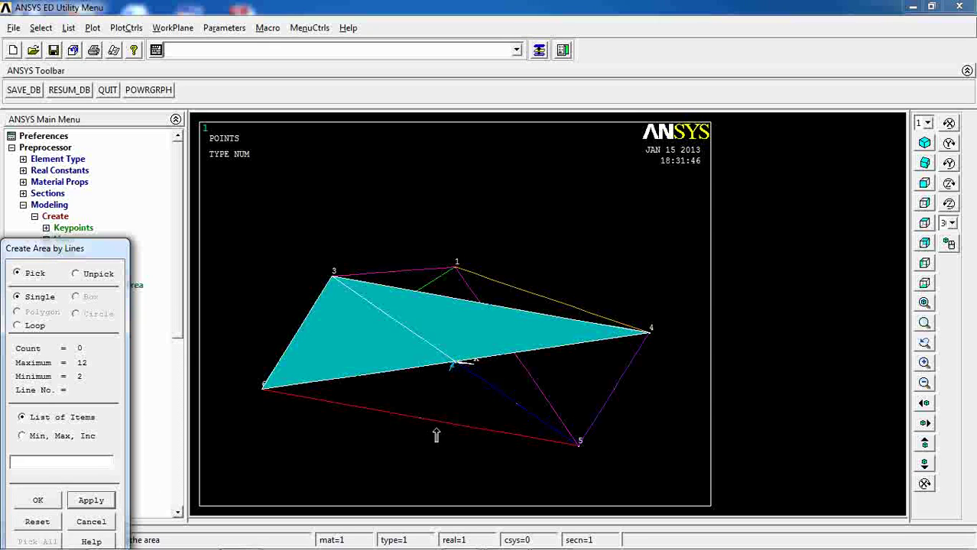
Step: Create a third triangular area bounded by the lines between the origin, keypoint 6 and keypoint 5
left_click(409, 373)
left_click(460, 380)
left_click(444, 425)
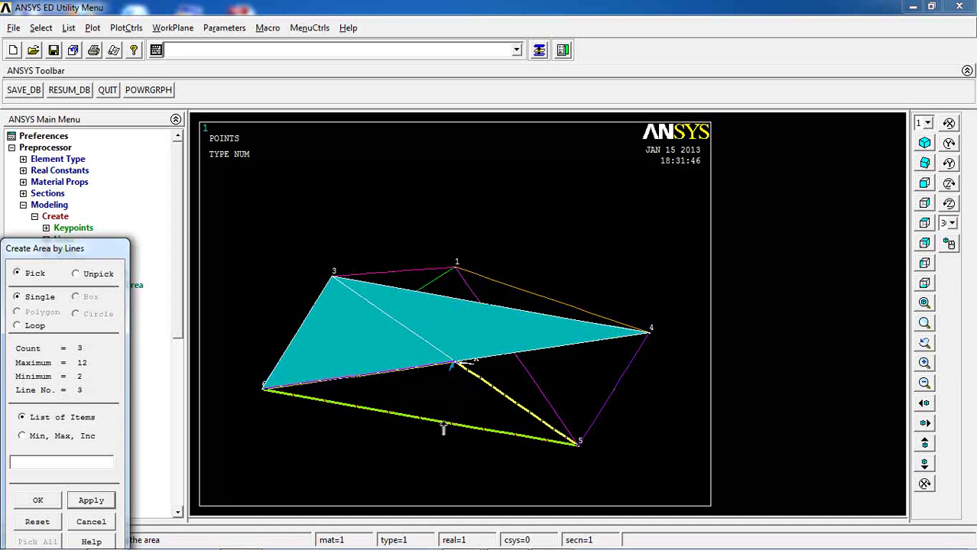
left_click(90, 501)
Step: Create the last triangular area between the origin and keypoints 5 and 4, and finish the area command
left_click(480, 390)
left_click(483, 359)
left_click(622, 382)
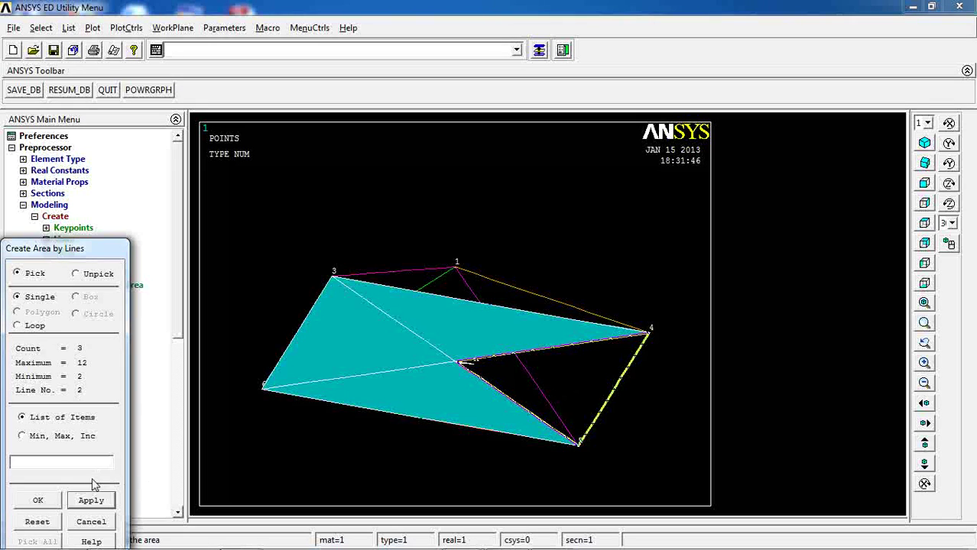
left_click(38, 501)
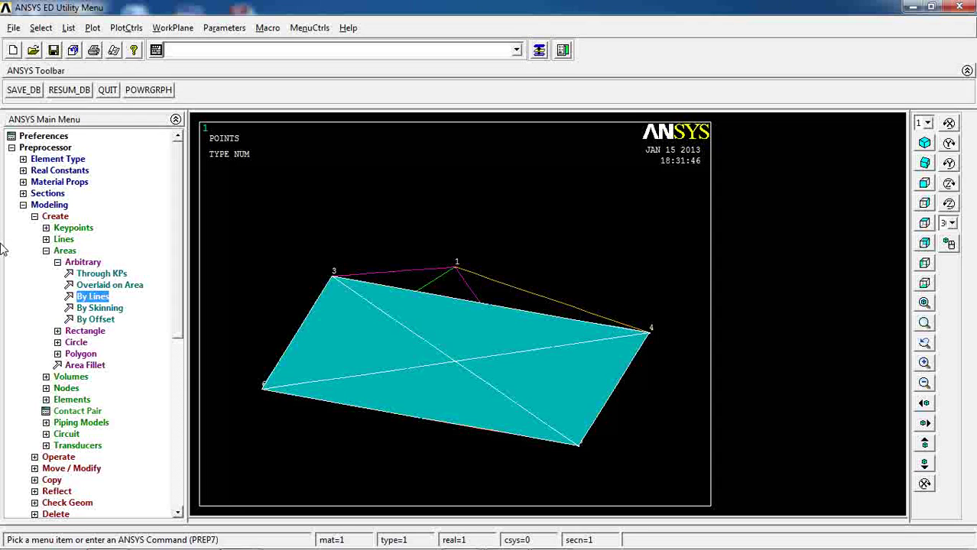
Step: Plot only the lines and pick the four link lines from the upper keypoint for manual element sizing
left_click(91, 28)
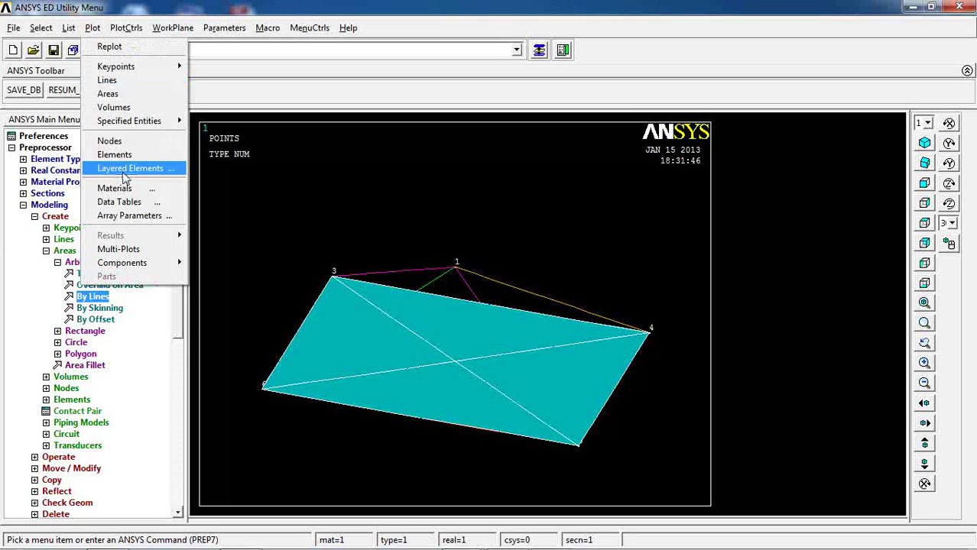
left_click(107, 81)
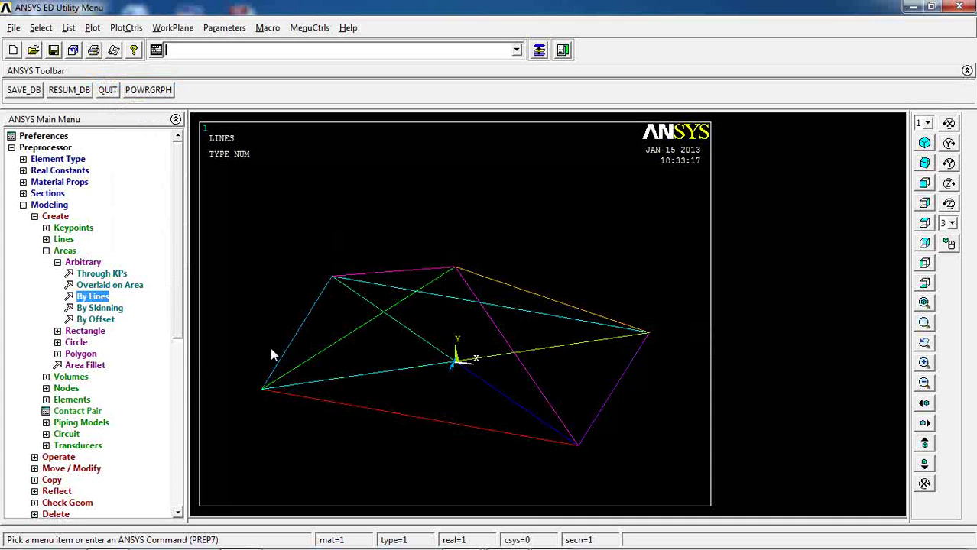
left_click(51, 206)
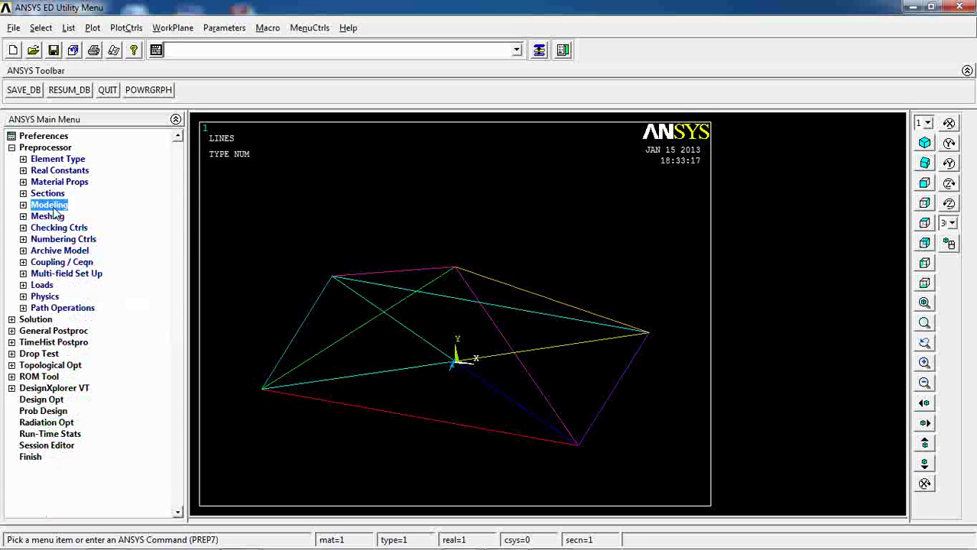
left_click(48, 217)
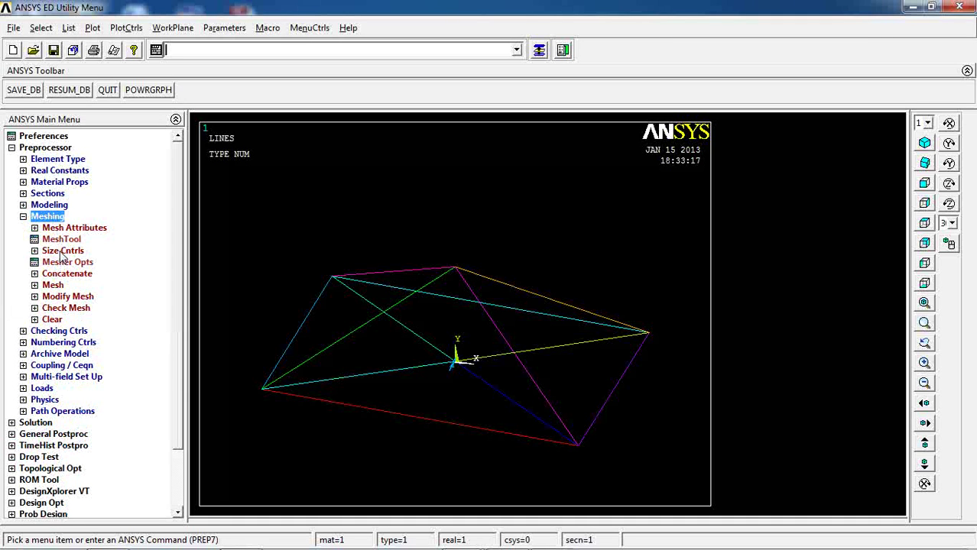
left_click(62, 252)
left_click(69, 274)
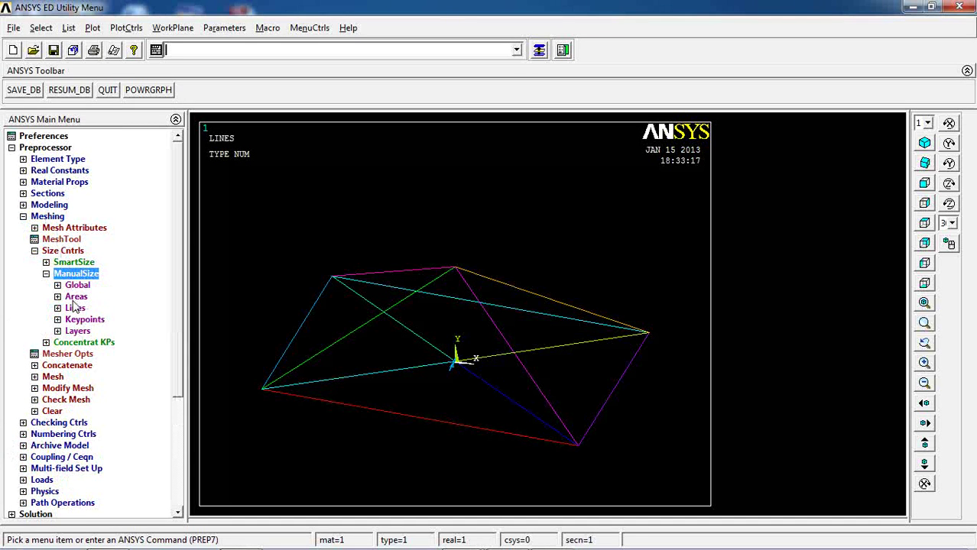
left_click(74, 307)
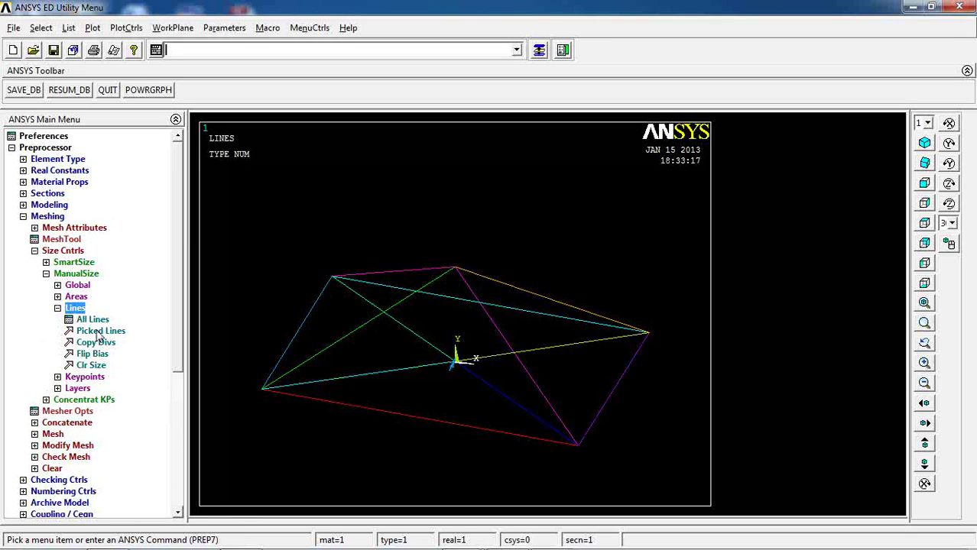
left_click(98, 331)
left_click(450, 272)
left_click(452, 279)
left_click(459, 274)
left_click(463, 281)
left_click(60, 499)
Step: Set 15 element divisions with a spacing ratio of 0.2 on the four picked link lines
left_click_drag(572, 135, 773, 32)
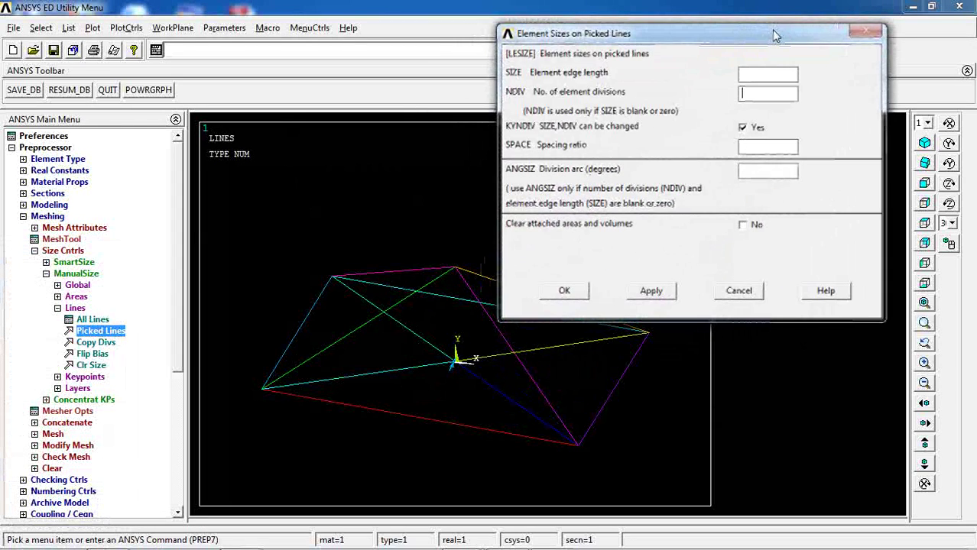
type("15")
left_click(765, 148)
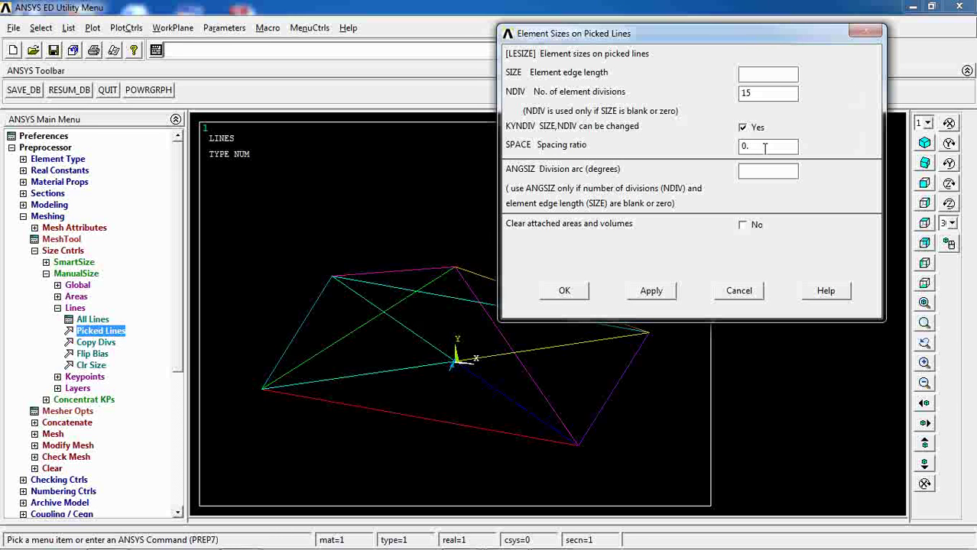
left_click(563, 293)
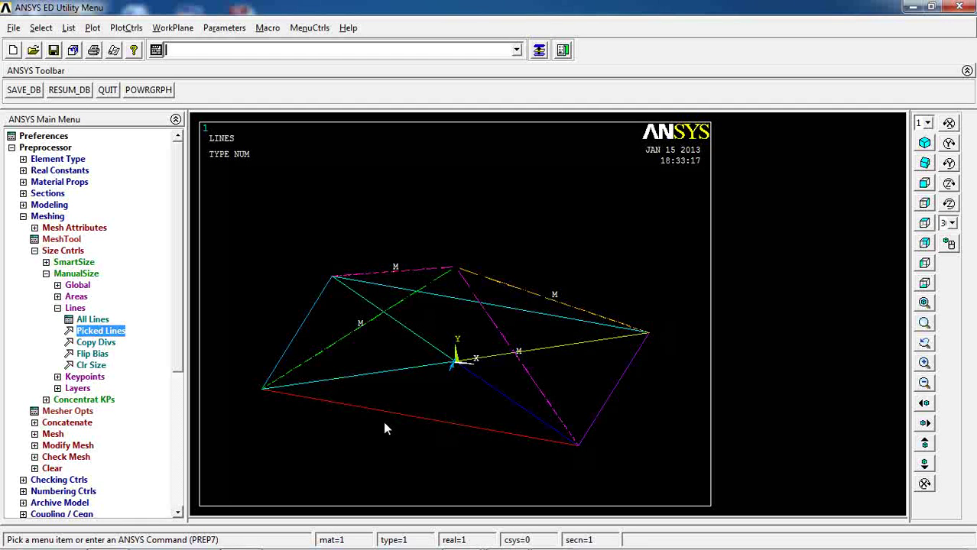
left_click(100, 333)
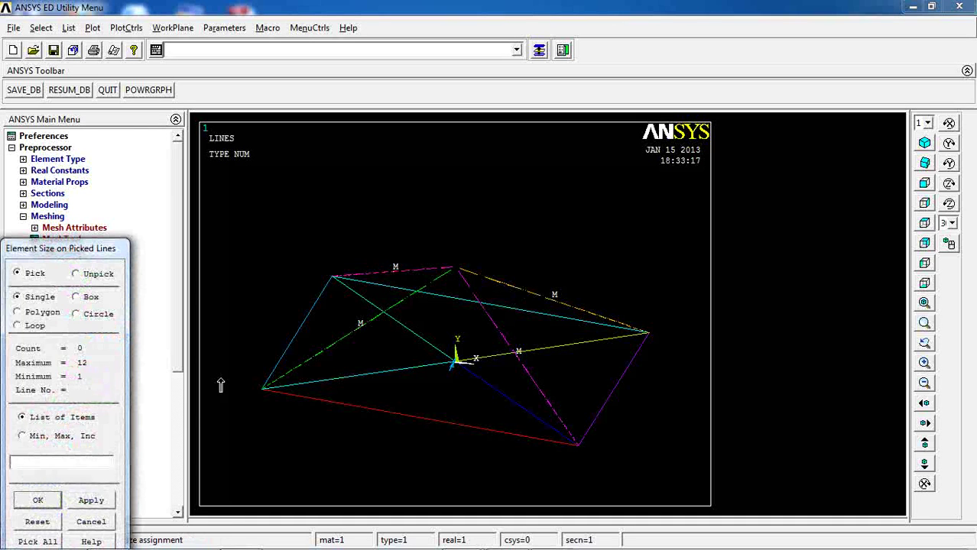
left_click(309, 321)
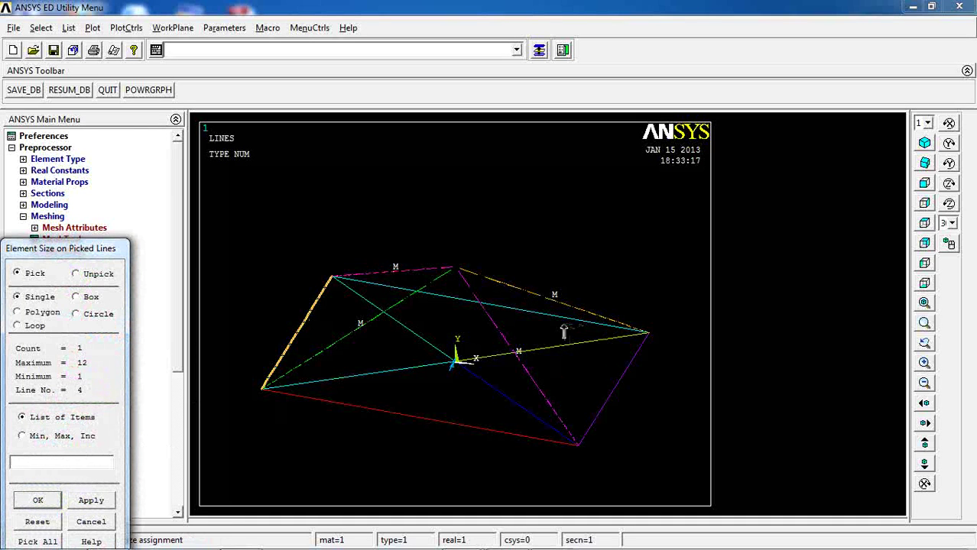
left_click(544, 322)
right_click(528, 310)
left_click(526, 291)
right_click(527, 306)
left_click(554, 322)
right_click(552, 310)
right_click(552, 304)
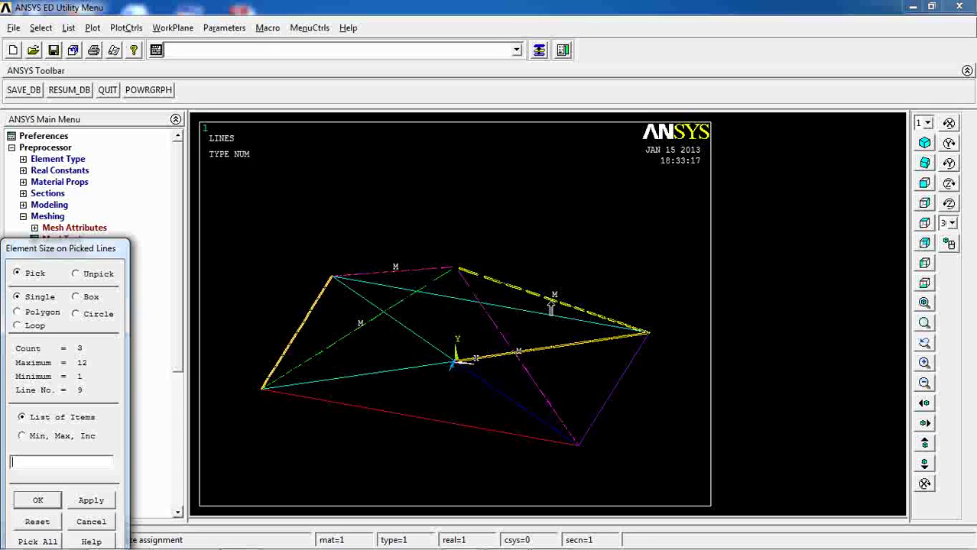
right_click(550, 305)
left_click(550, 300)
left_click(565, 346)
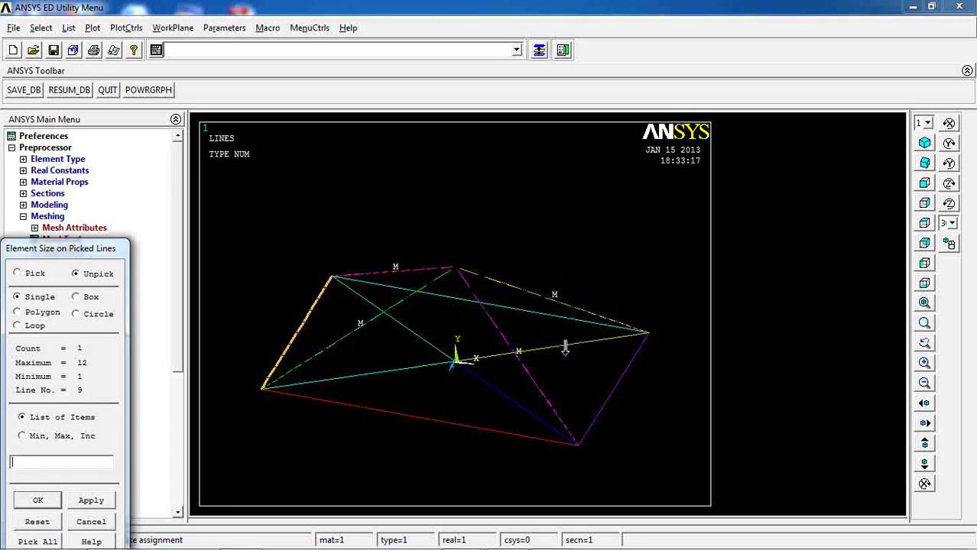
right_click(527, 321)
left_click(524, 321)
right_click(519, 309)
left_click(515, 284)
right_click(515, 279)
left_click(449, 309)
right_click(472, 284)
left_click(471, 280)
left_click(82, 525)
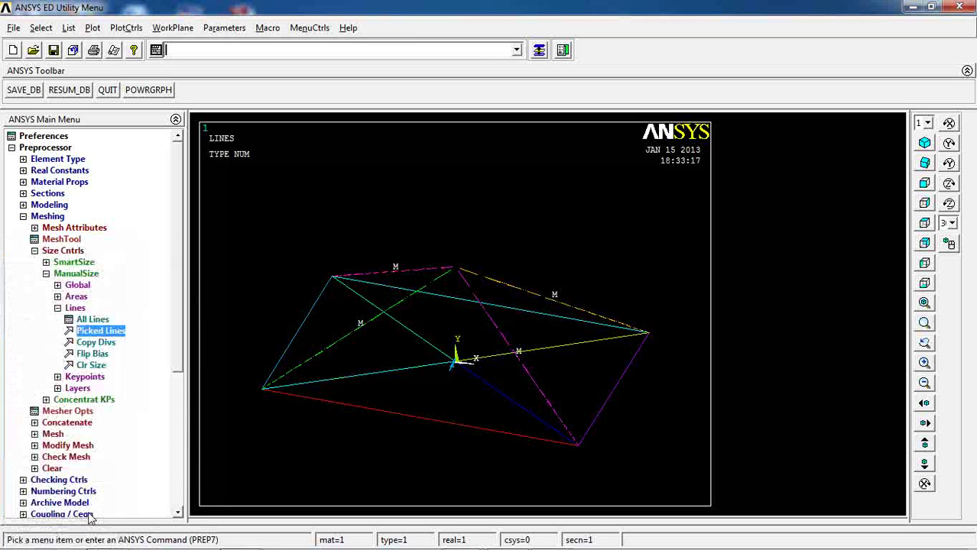
Step: Turn on line numbers in the plot numbering controls and replot
left_click(124, 28)
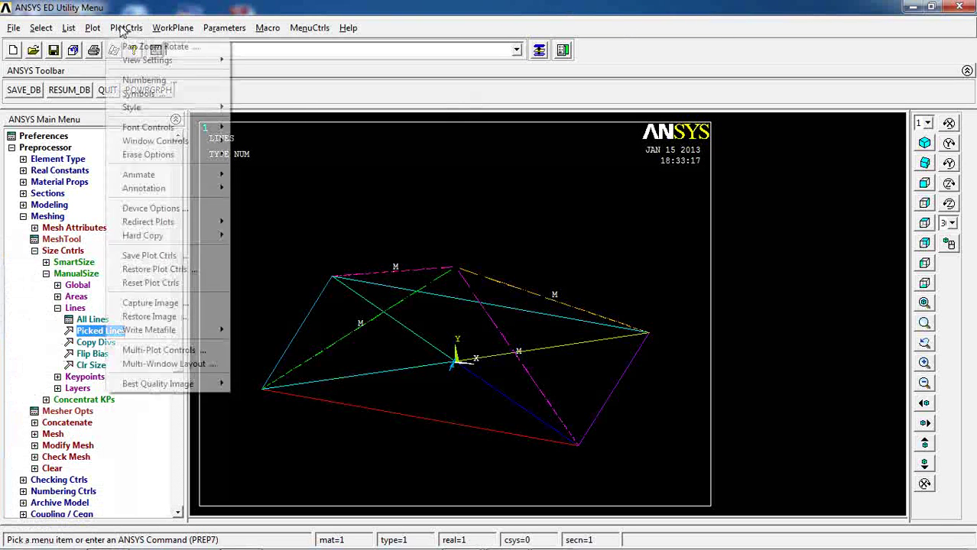
left_click(145, 79)
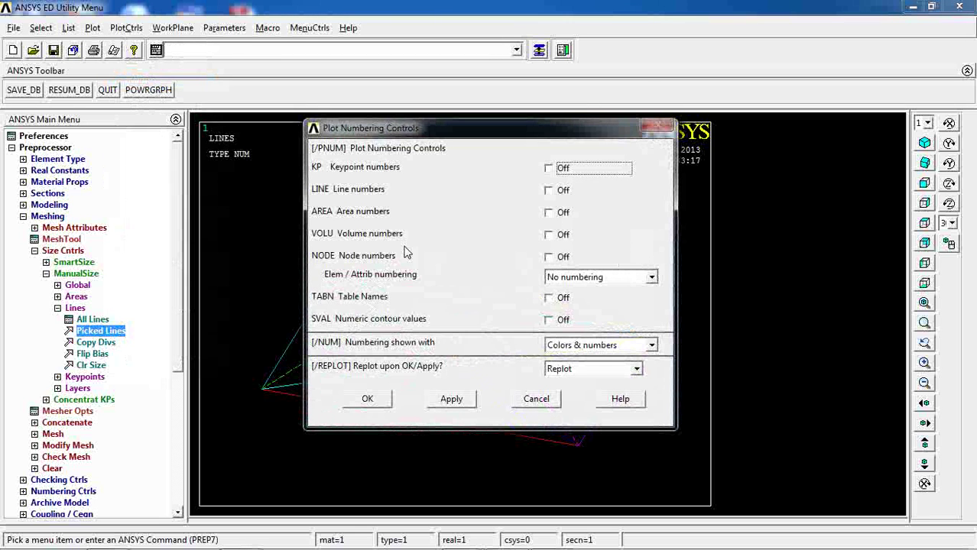
left_click(548, 190)
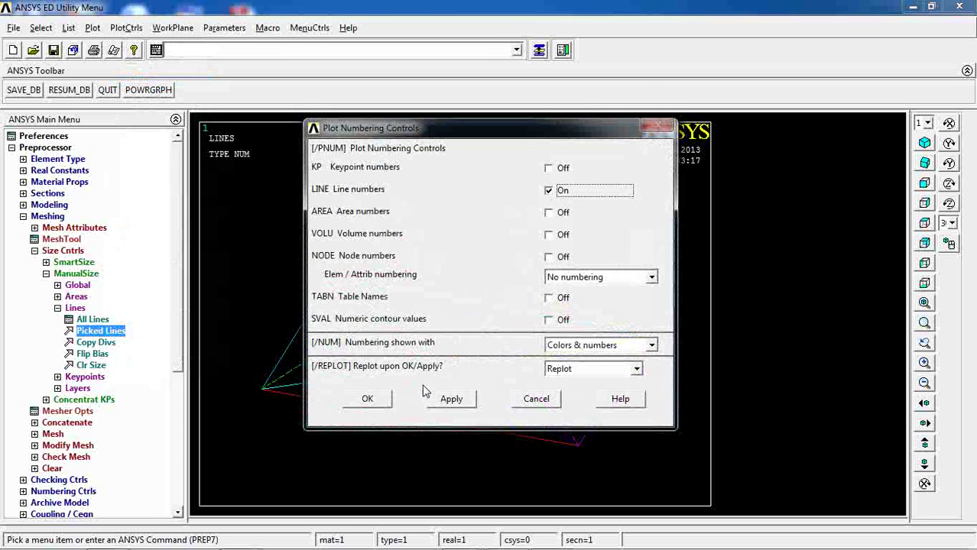
left_click(381, 399)
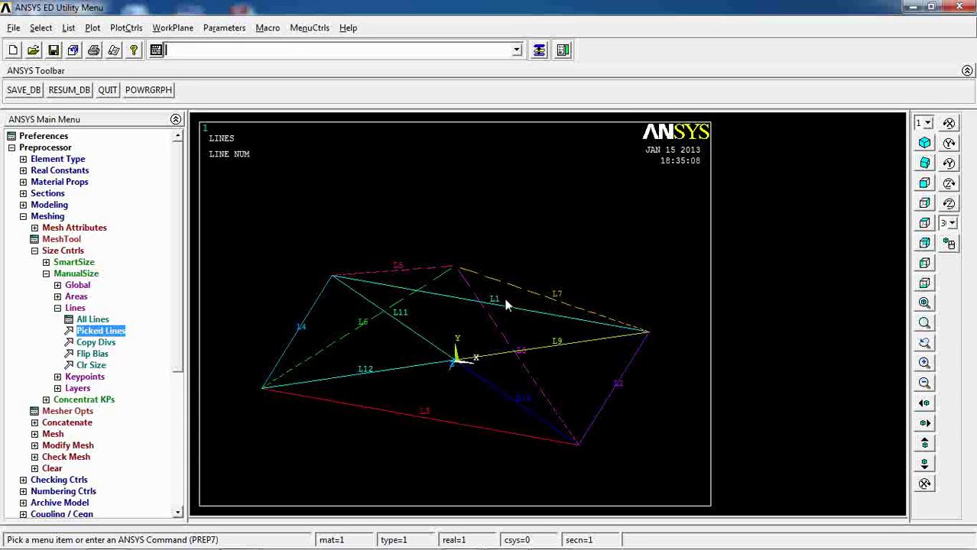
Step: Set 8 element divisions with a blank spacing ratio on line 1
left_click(98, 331)
left_click(63, 462)
type("1")
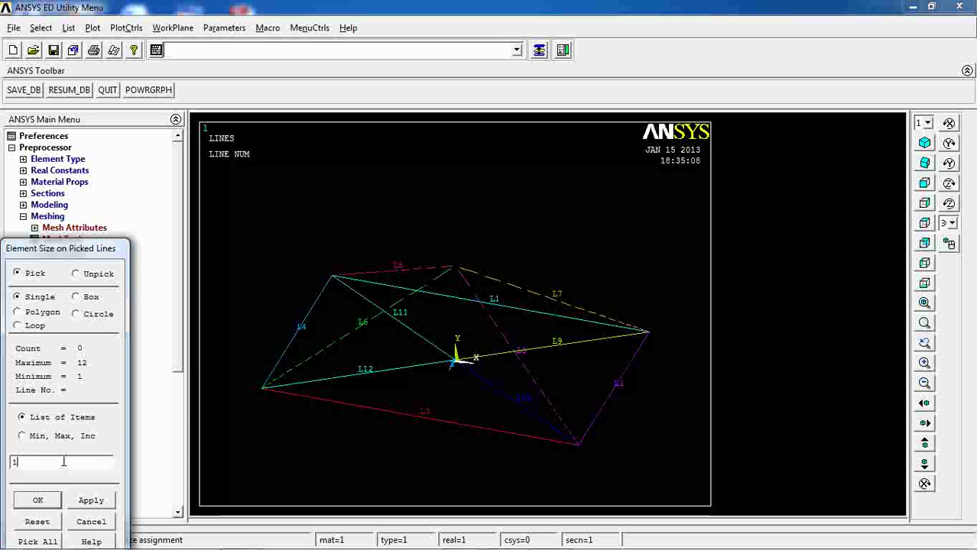
left_click(86, 504)
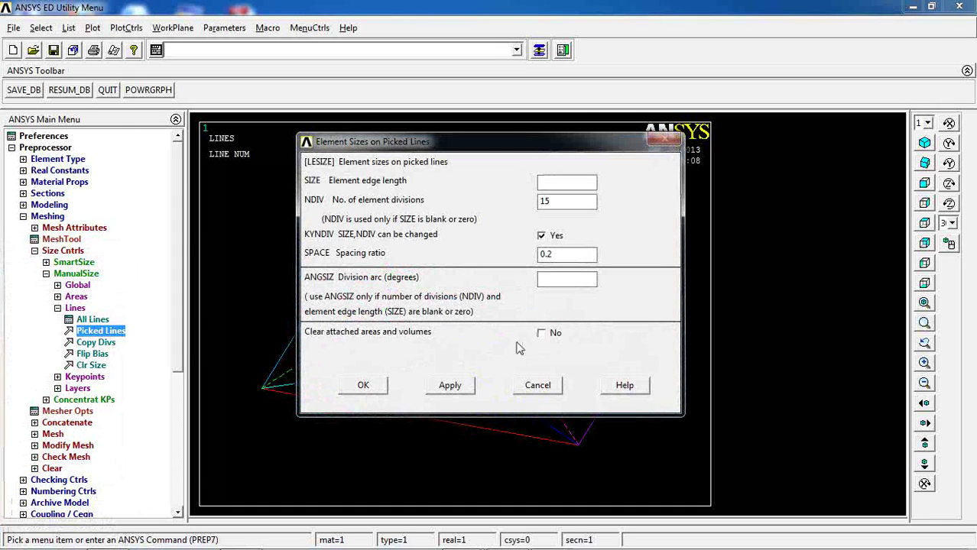
left_click_drag(558, 254, 523, 256)
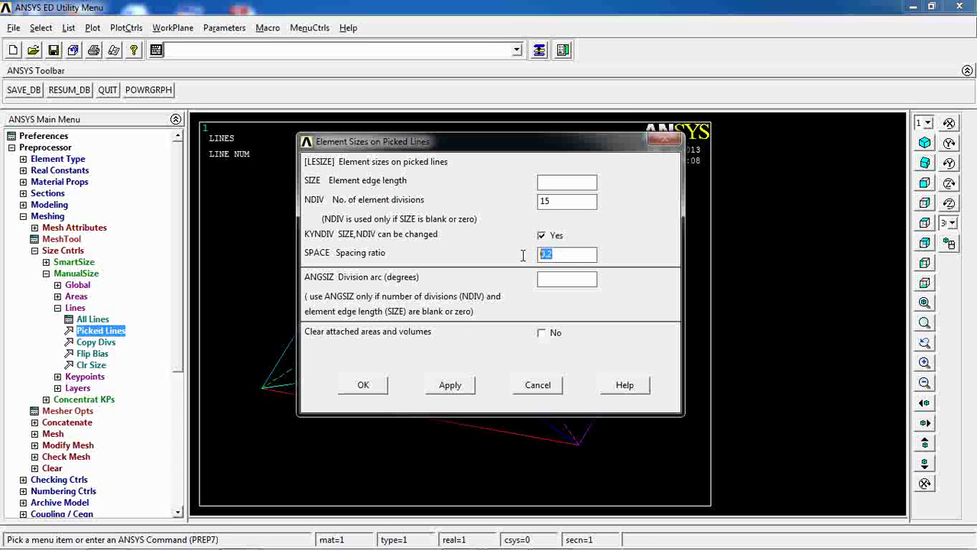
key("BackSpace")
left_click_drag(568, 201, 526, 200)
left_click_drag(558, 150, 781, 92)
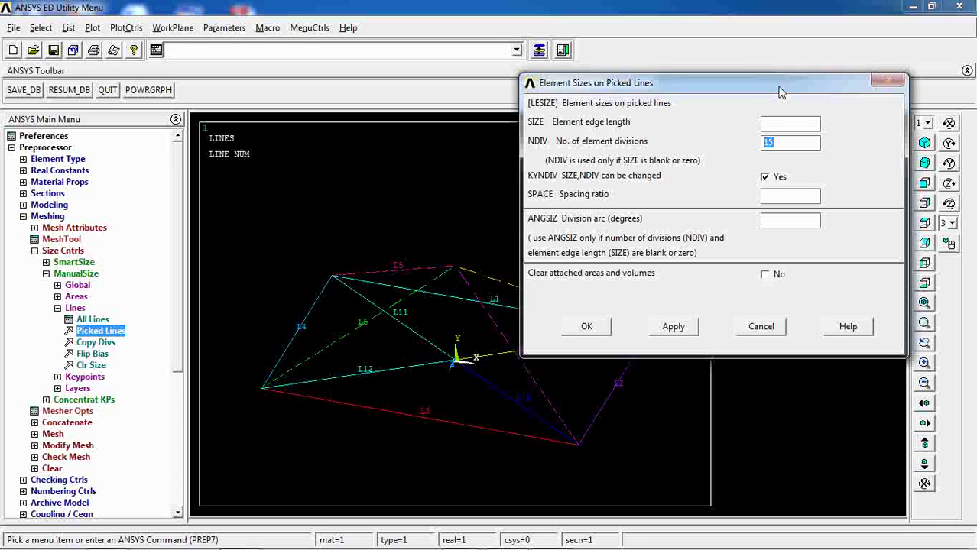
left_click_drag(781, 92, 800, 52)
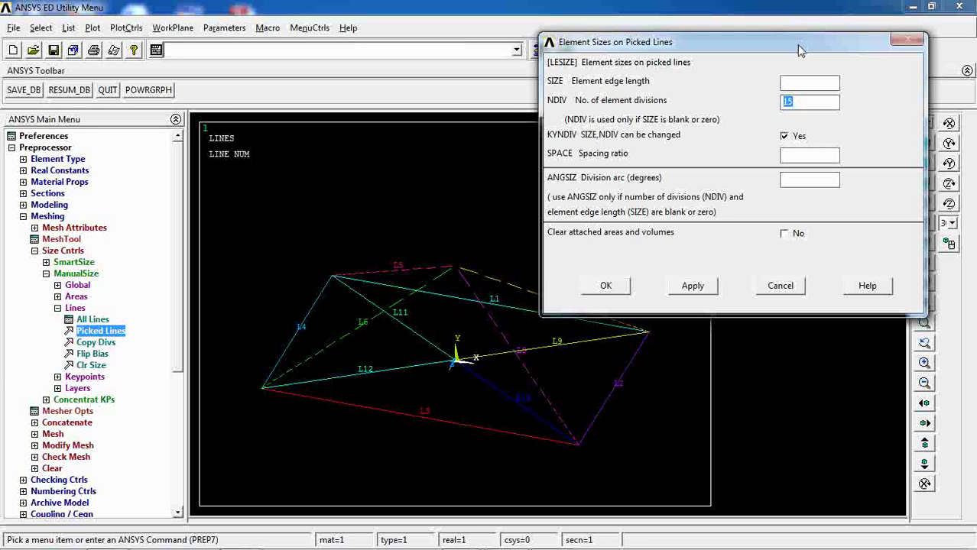
left_click_drag(797, 44, 813, 33)
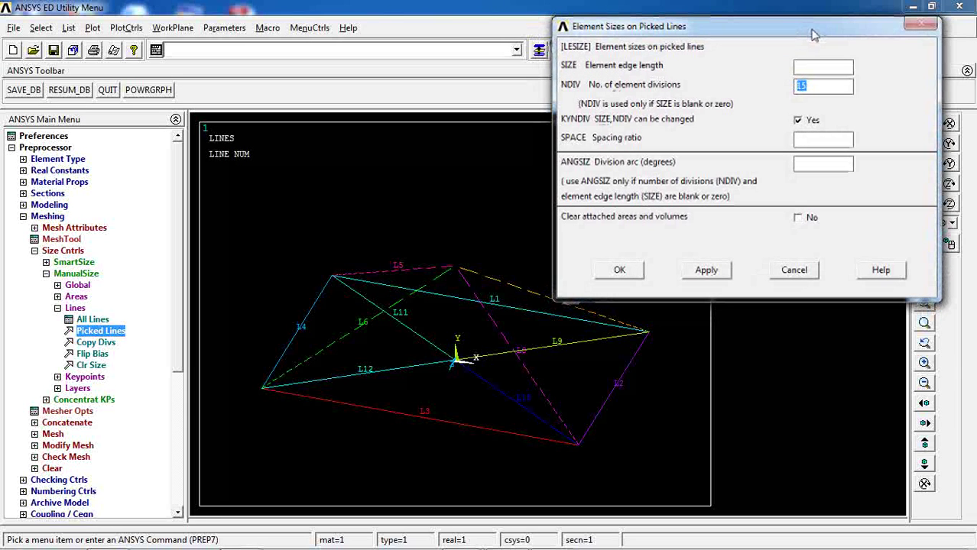
type("8")
left_click(620, 271)
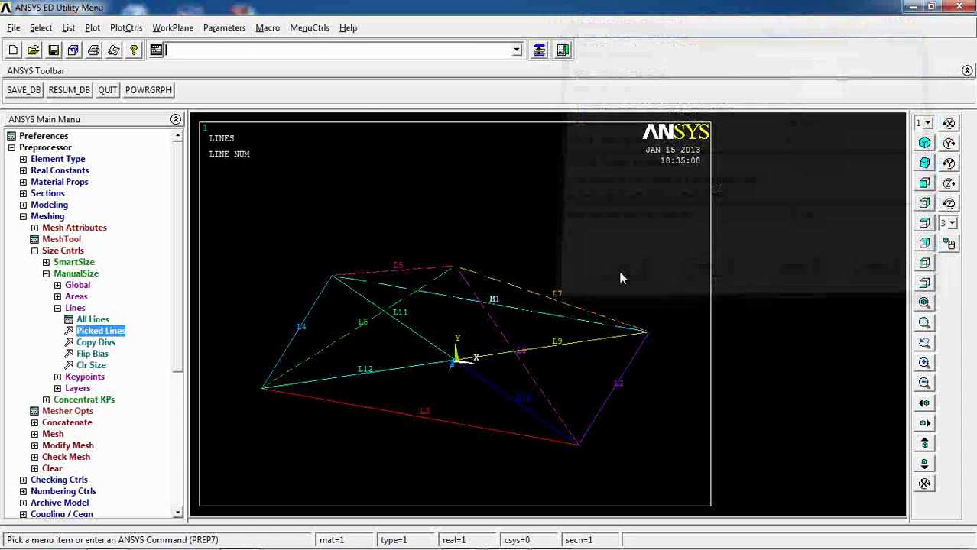
Step: Assign 8 element divisions without a spacing ratio to the plate's other three edge lines, 2, 3 and 4
left_click(100, 331)
left_click(297, 329)
left_click(386, 415)
left_click(616, 393)
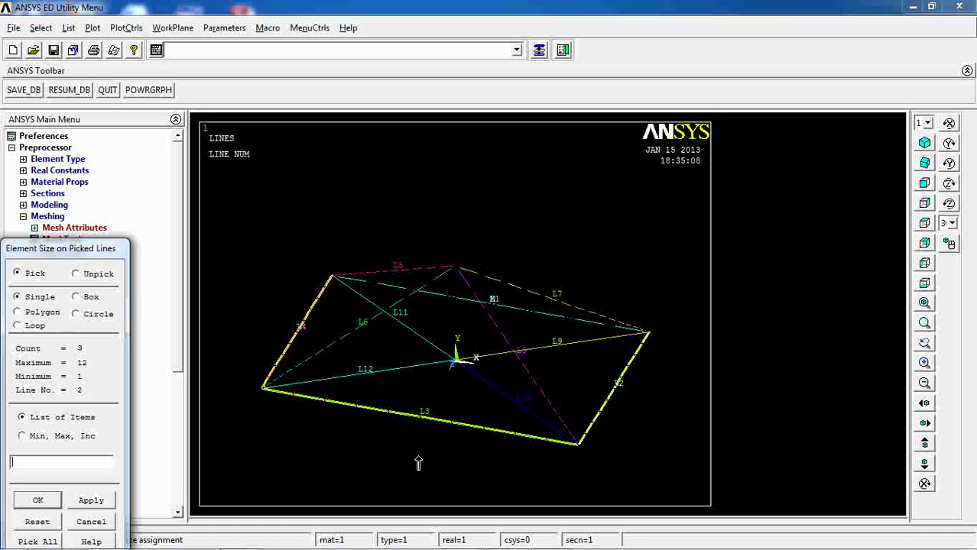
left_click(37, 500)
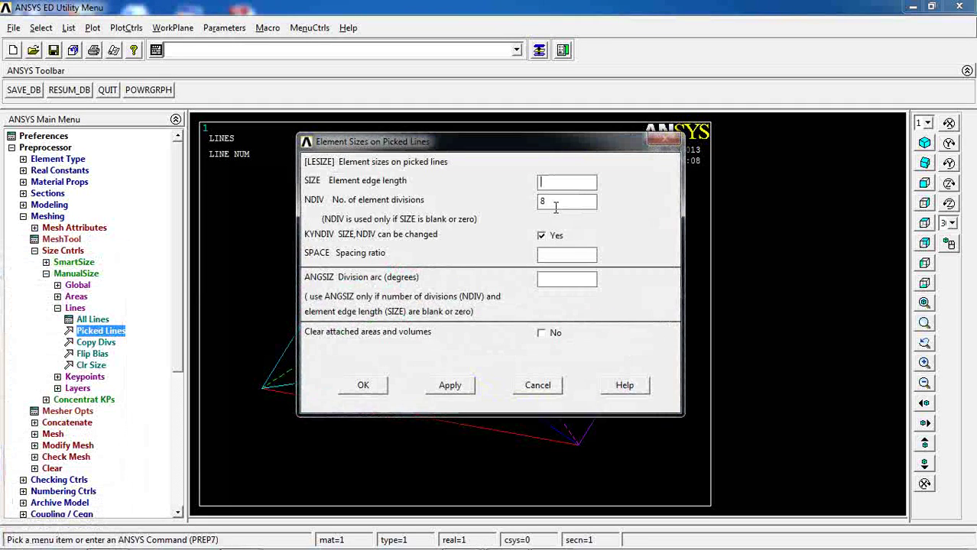
left_click(363, 385)
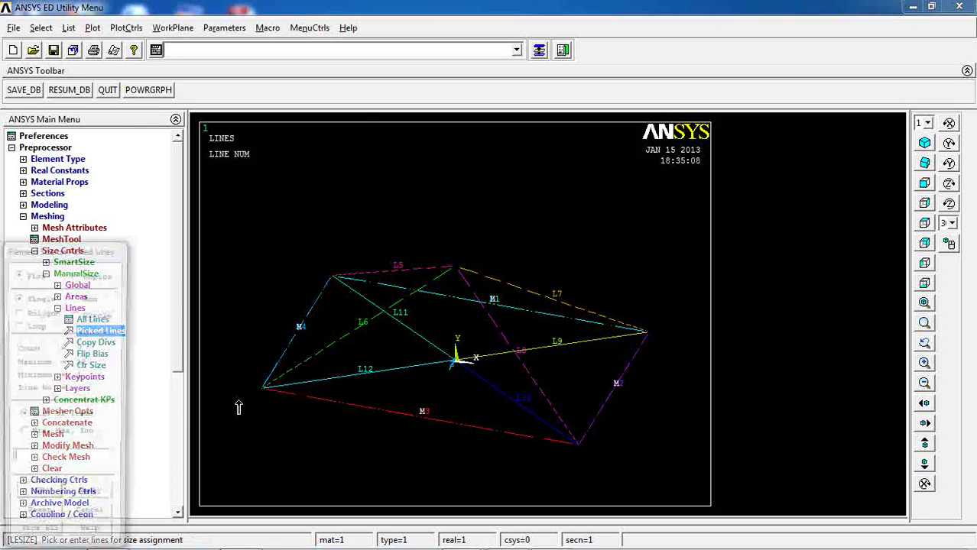
Step: Set 10 element divisions with a spacing ratio of 0.4 on the four plate diagonals meeting at the origin
left_click(404, 370)
left_click(423, 342)
left_click(468, 358)
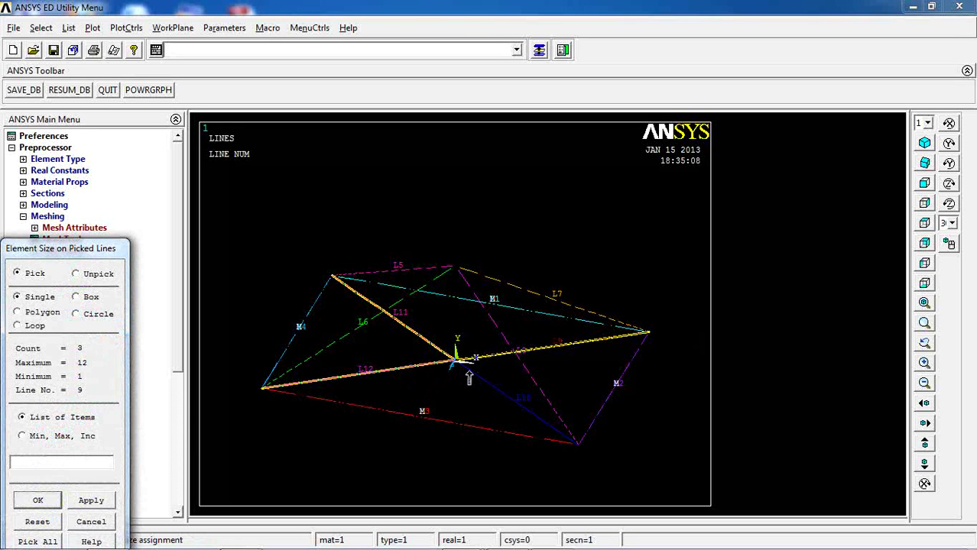
left_click(469, 374)
left_click(58, 503)
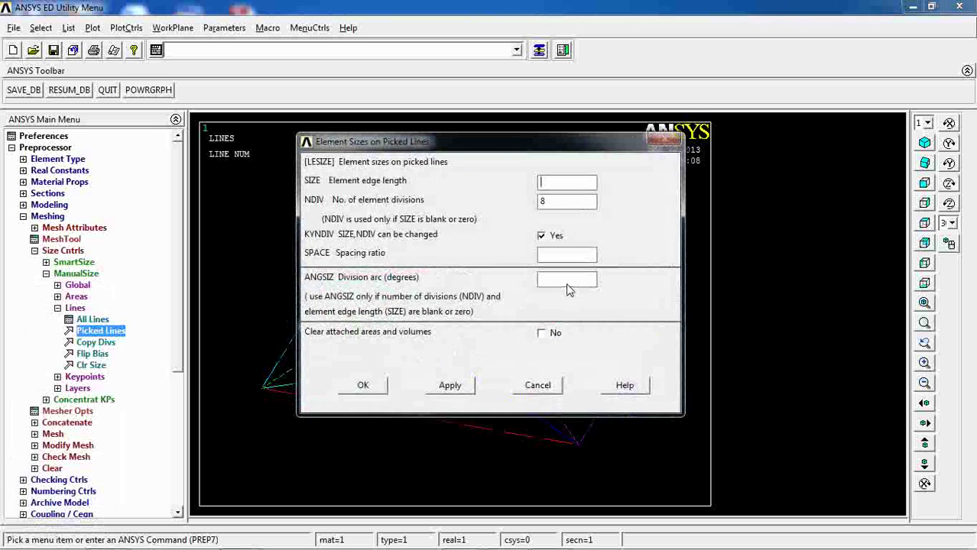
type("10")
type("0.4")
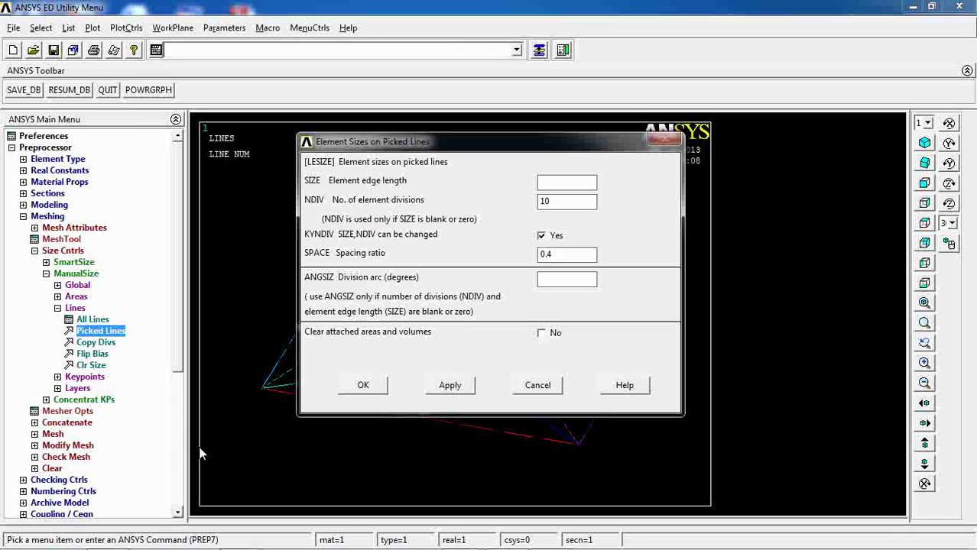
left_click(363, 387)
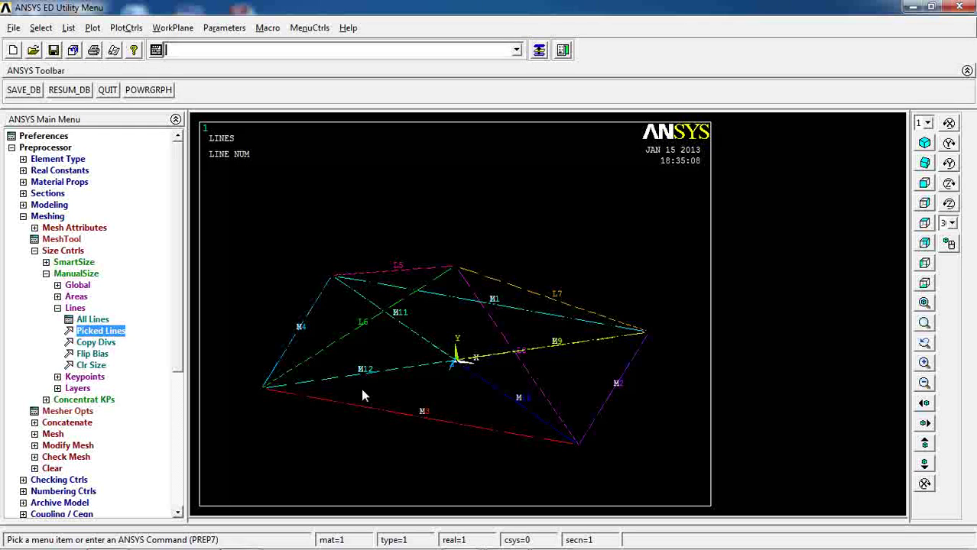
Step: Set the default element attributes to element type 1 LINK8, material number 1 and real constant set 1
left_click(75, 275)
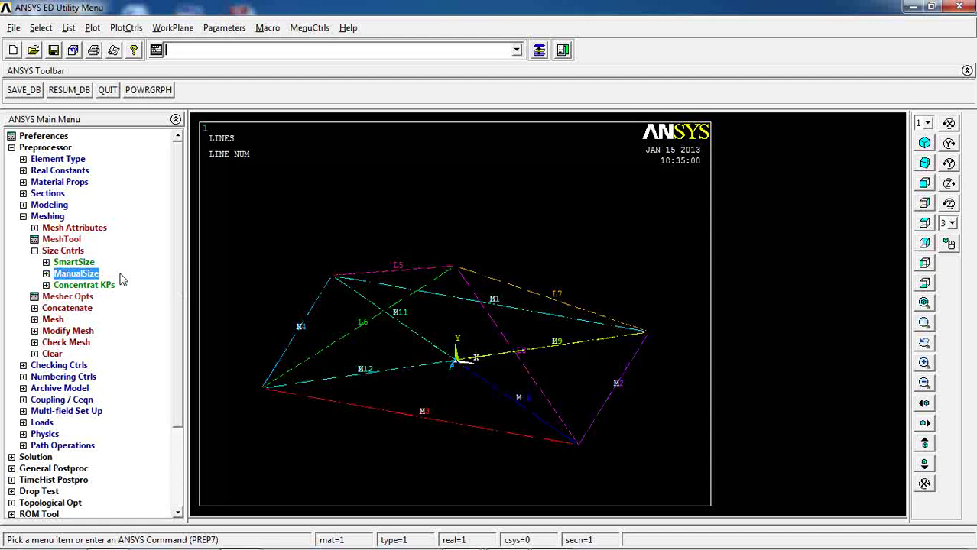
left_click(52, 206)
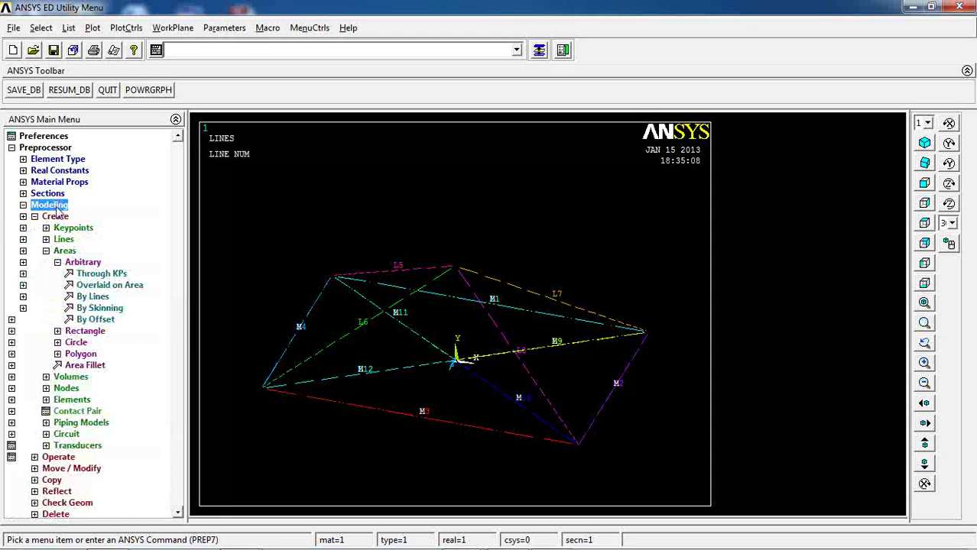
left_click(66, 252)
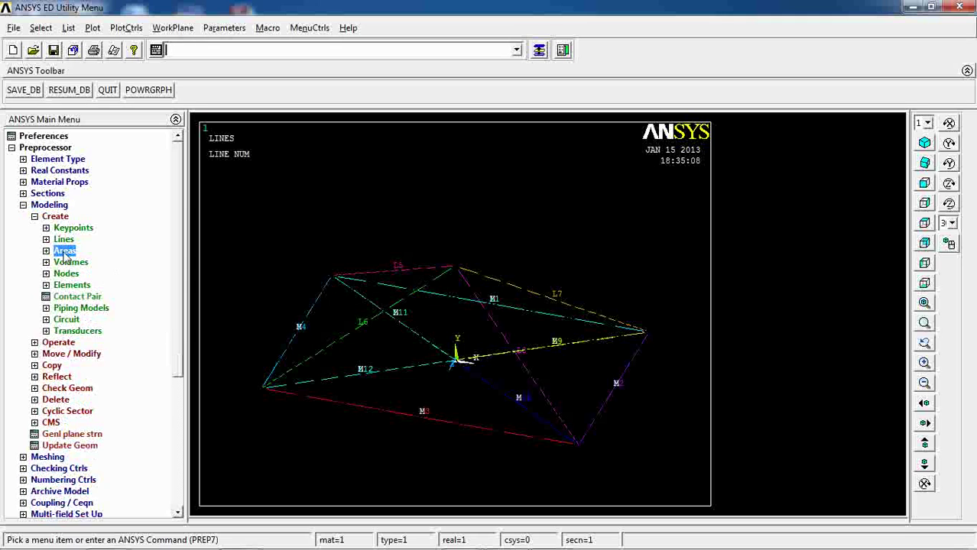
left_click(70, 287)
left_click(86, 297)
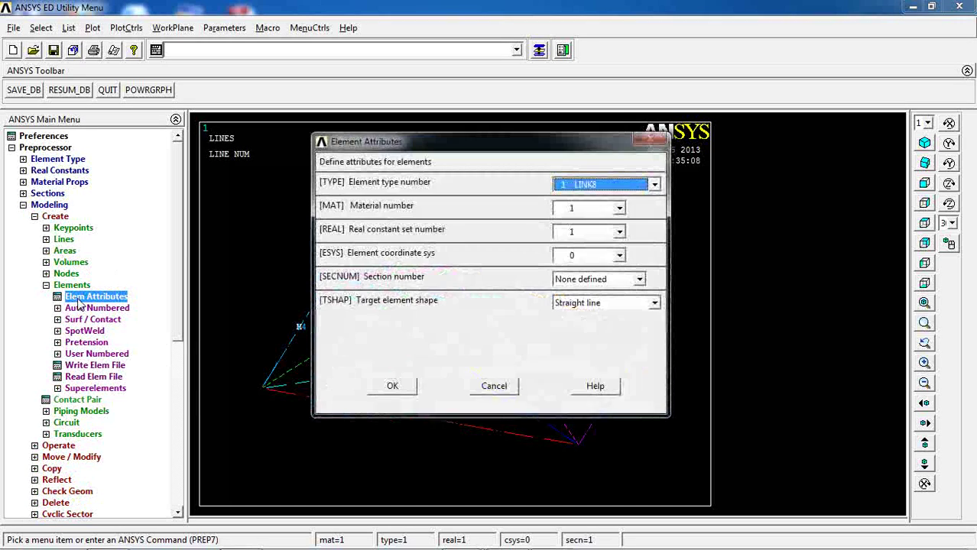
left_click_drag(489, 157, 228, 47)
left_click(322, 85)
left_click(323, 87)
left_click(308, 82)
left_click(310, 90)
left_click(313, 103)
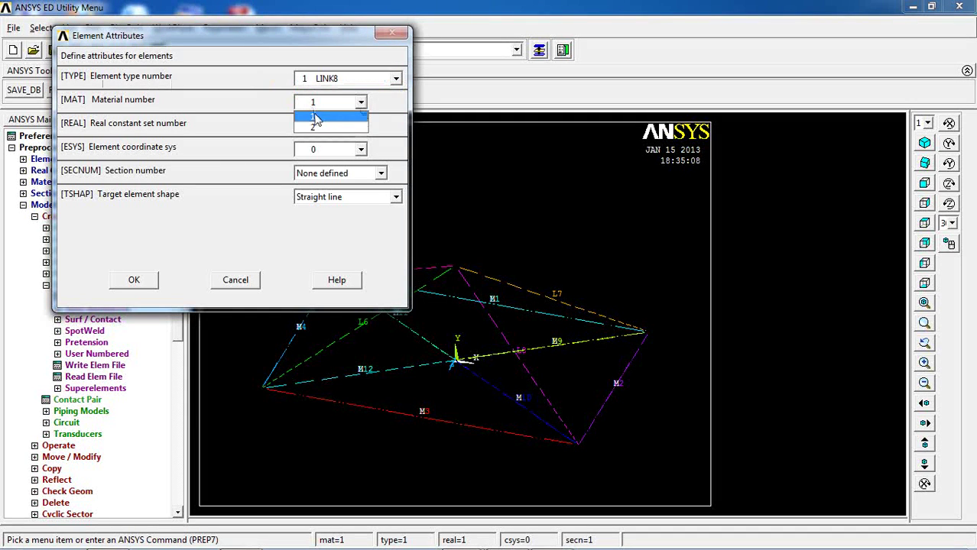
left_click(315, 117)
left_click(314, 127)
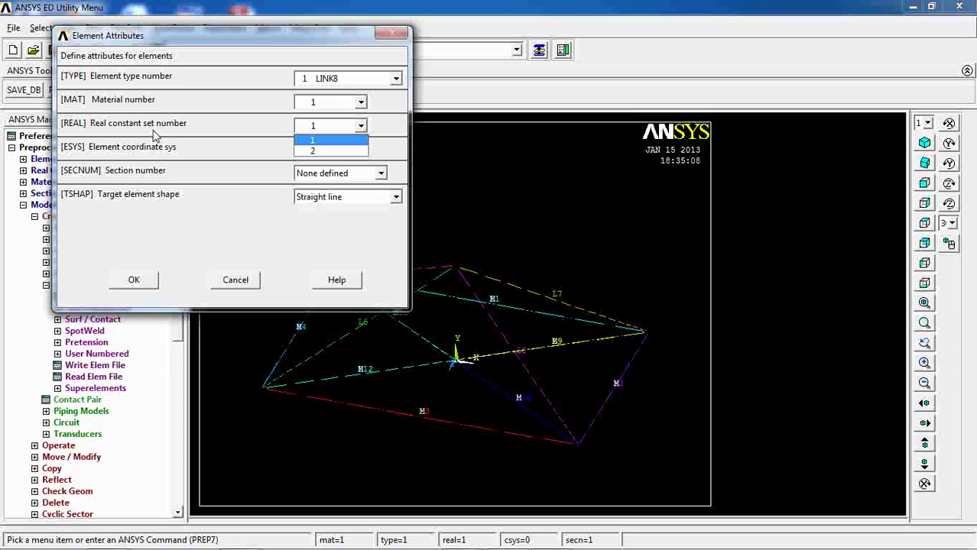
left_click(306, 141)
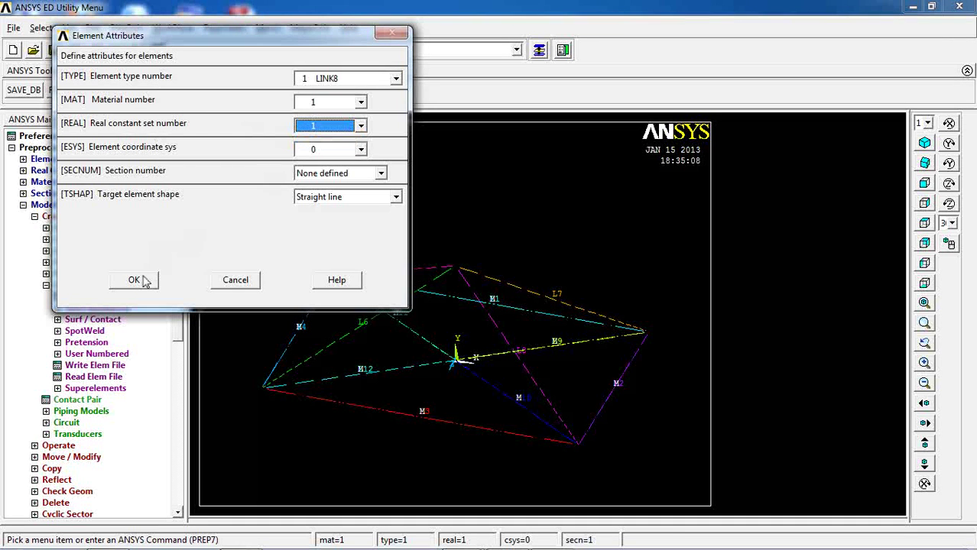
left_click(136, 280)
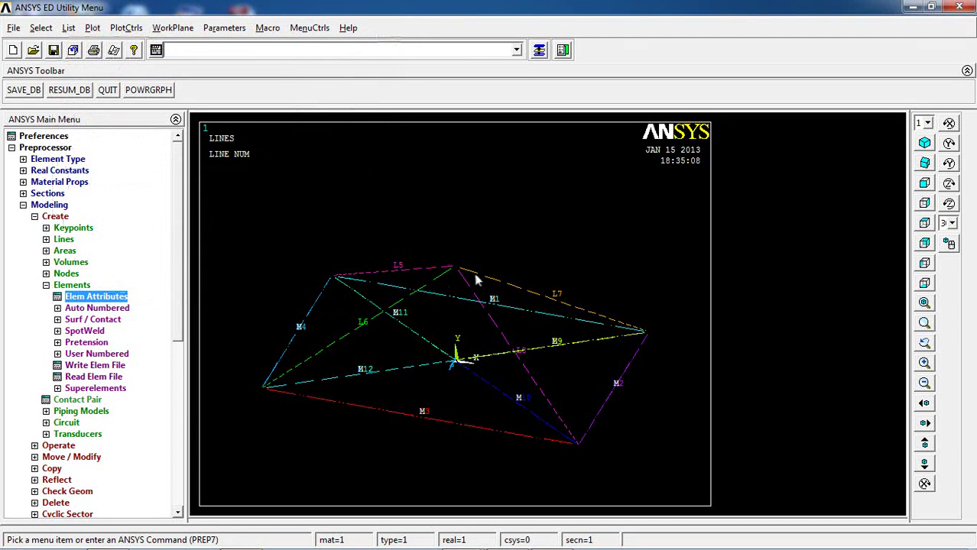
Step: Mesh the four link lines running from the upper keypoint to the plate corners
left_click(49, 204)
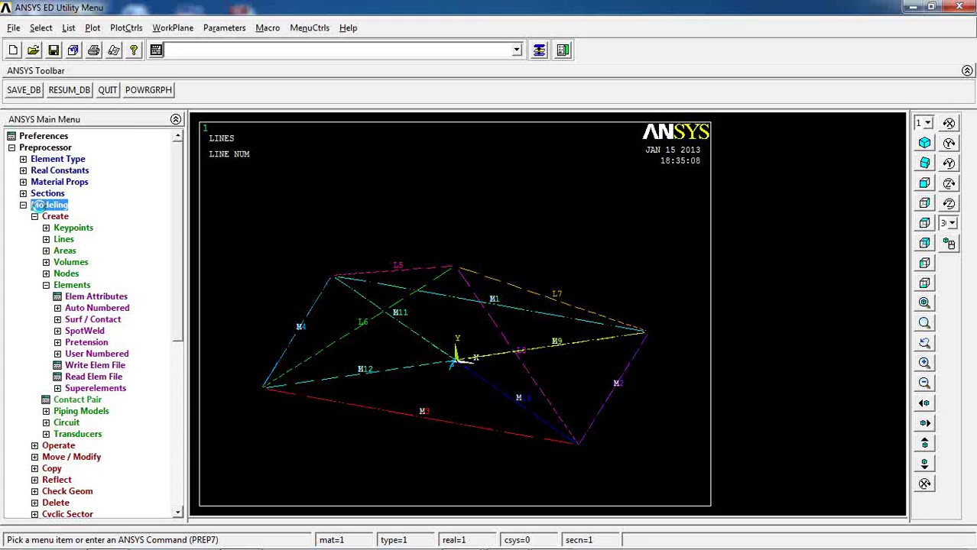
left_click(47, 216)
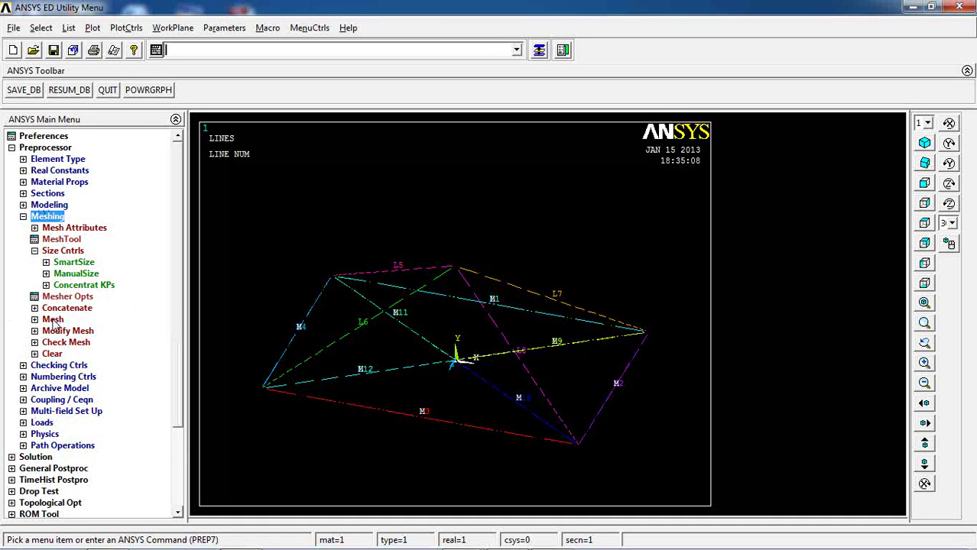
left_click(53, 322)
left_click(64, 308)
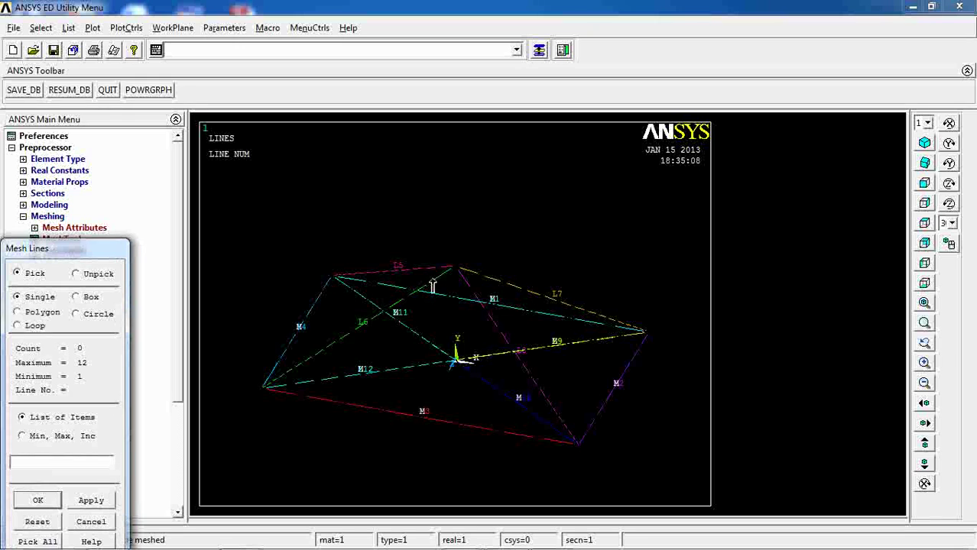
left_click(428, 285)
left_click(434, 269)
left_click(463, 275)
left_click(536, 381)
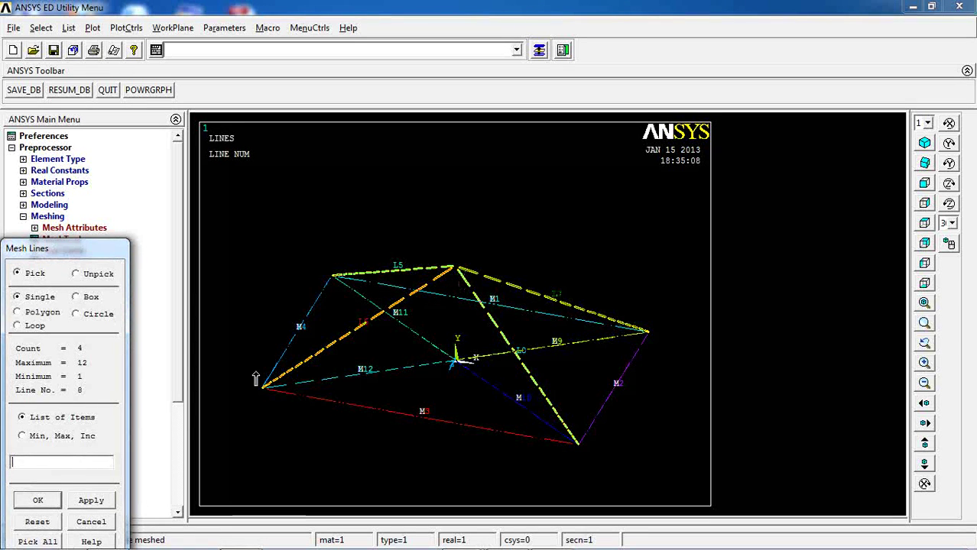
left_click(38, 500)
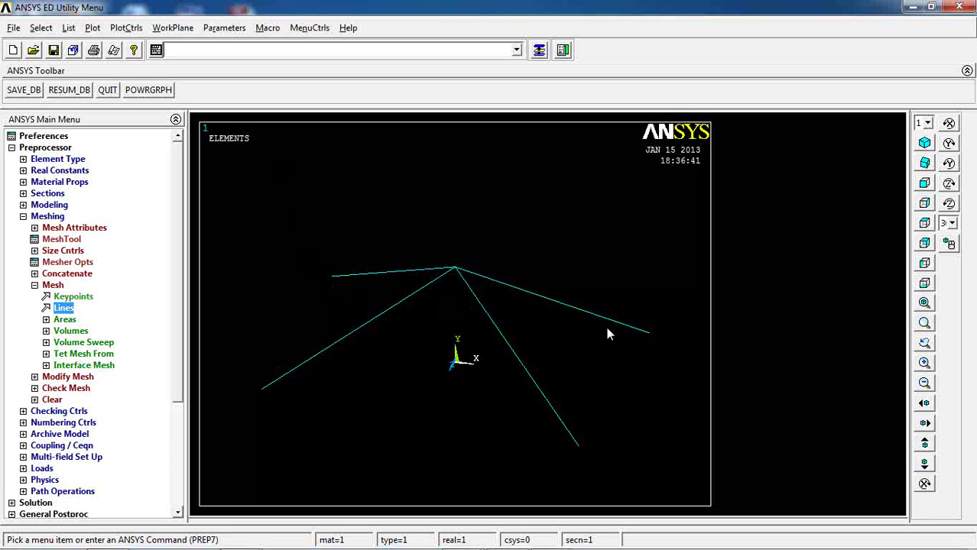
Step: Plot the areas and turn off line numbers in the plot numbering controls
left_click(92, 29)
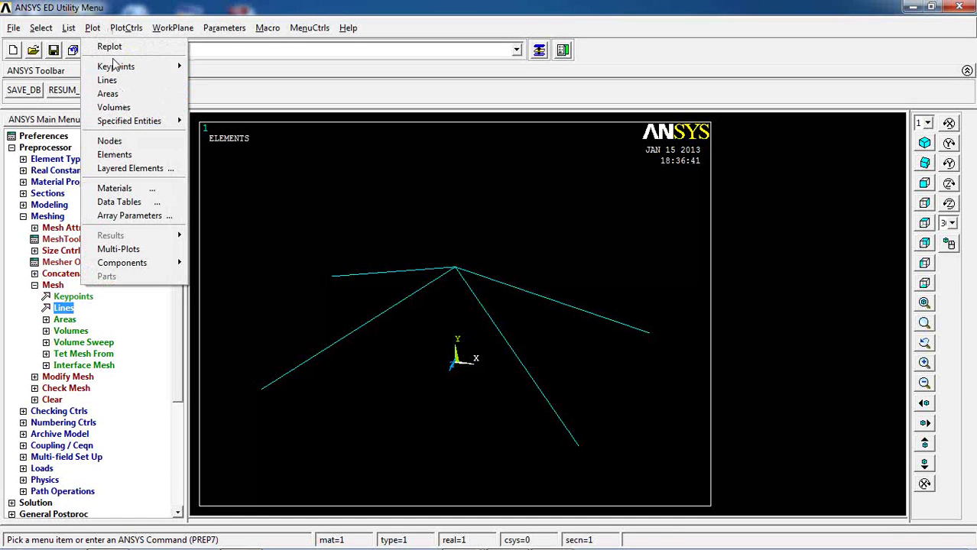
left_click(108, 94)
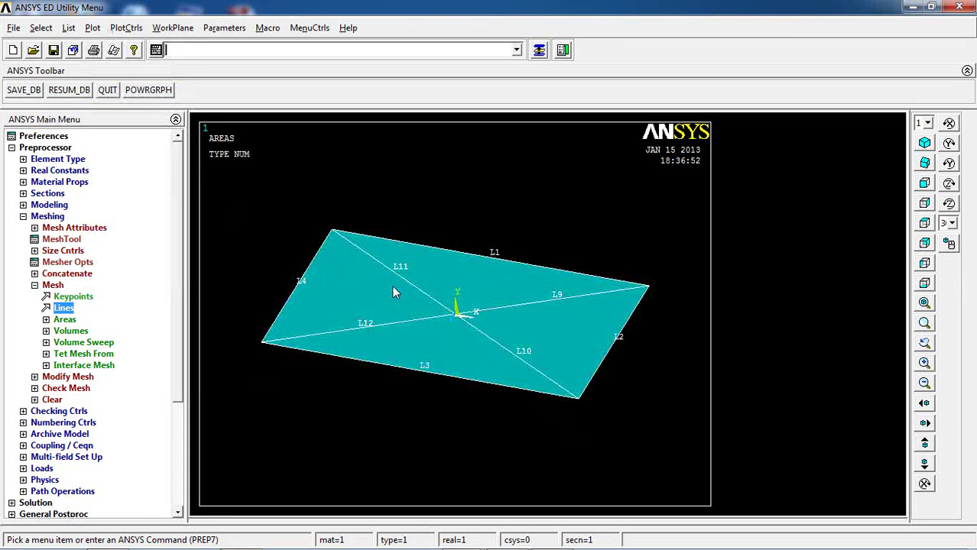
left_click(127, 29)
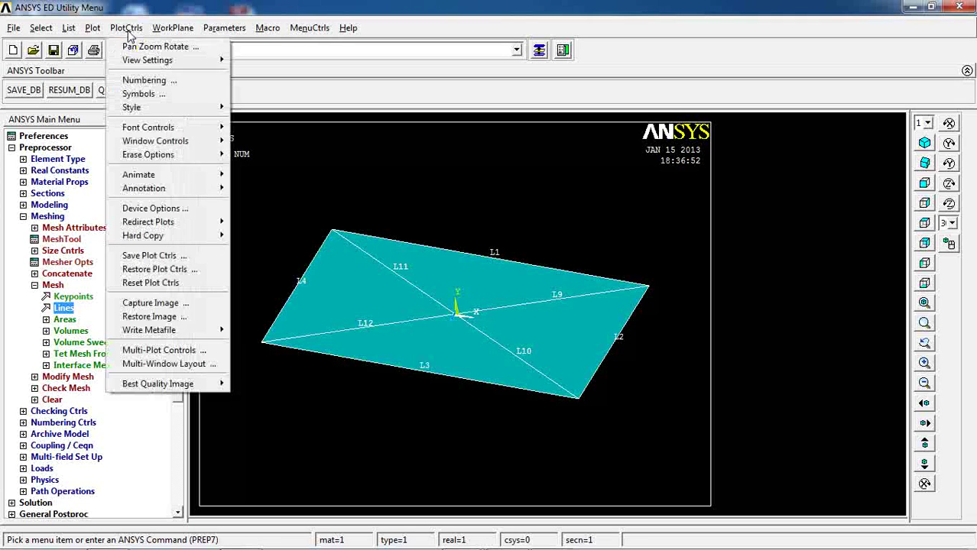
left_click(146, 80)
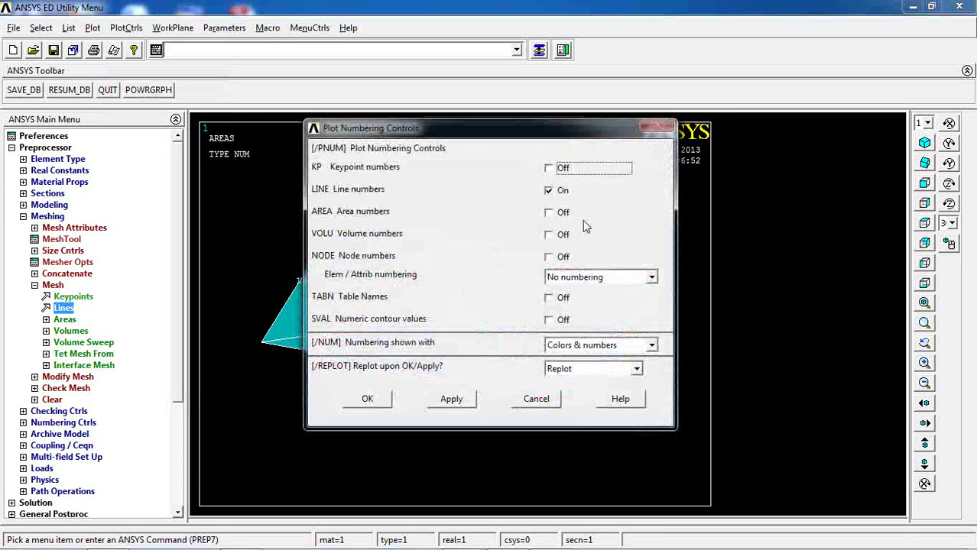
left_click(549, 190)
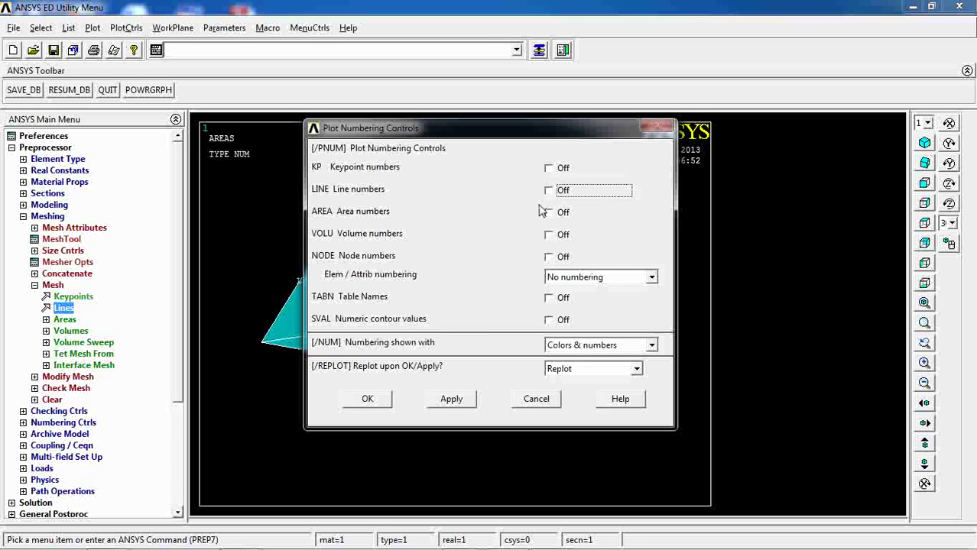
left_click(366, 399)
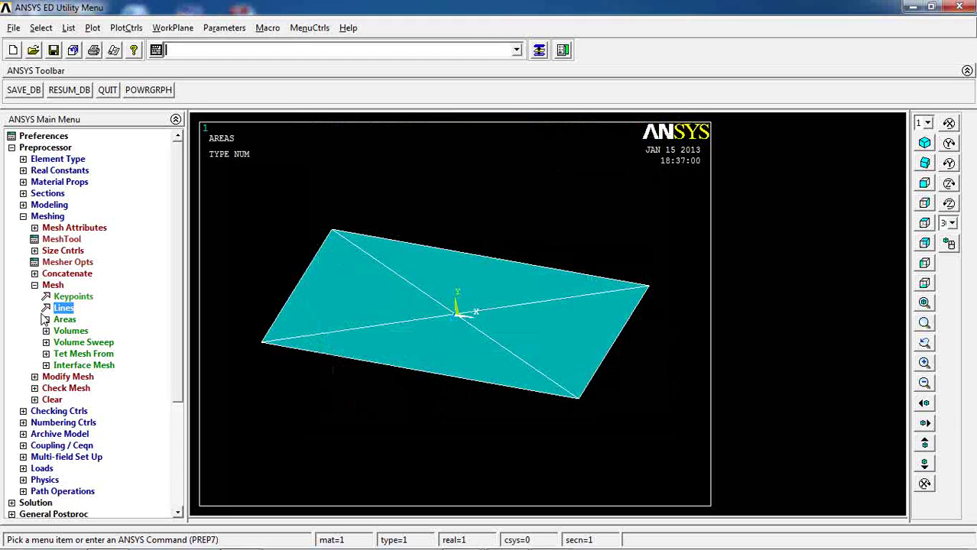
Step: Set the default element attributes to element type 2 SHELL93, material number 2 and real constant set 2
left_click(49, 205)
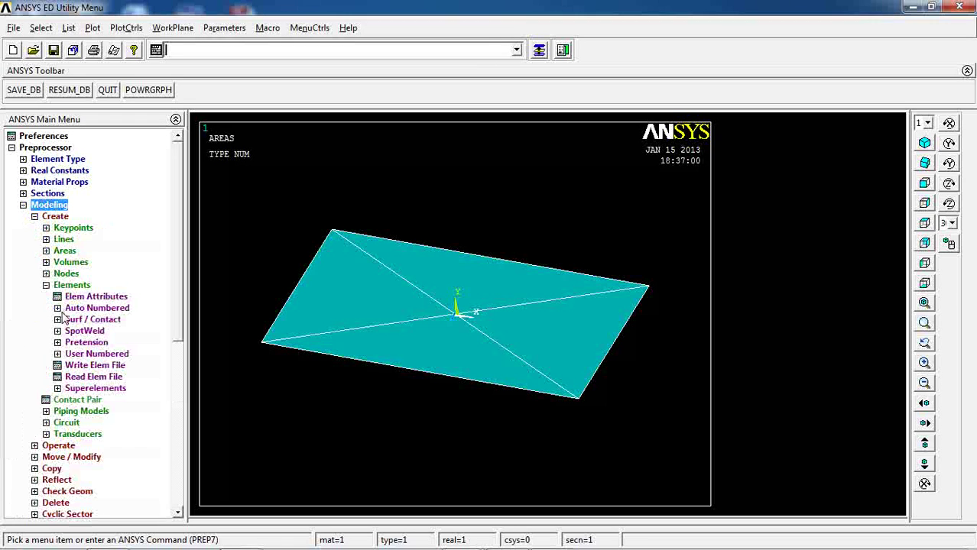
left_click(76, 297)
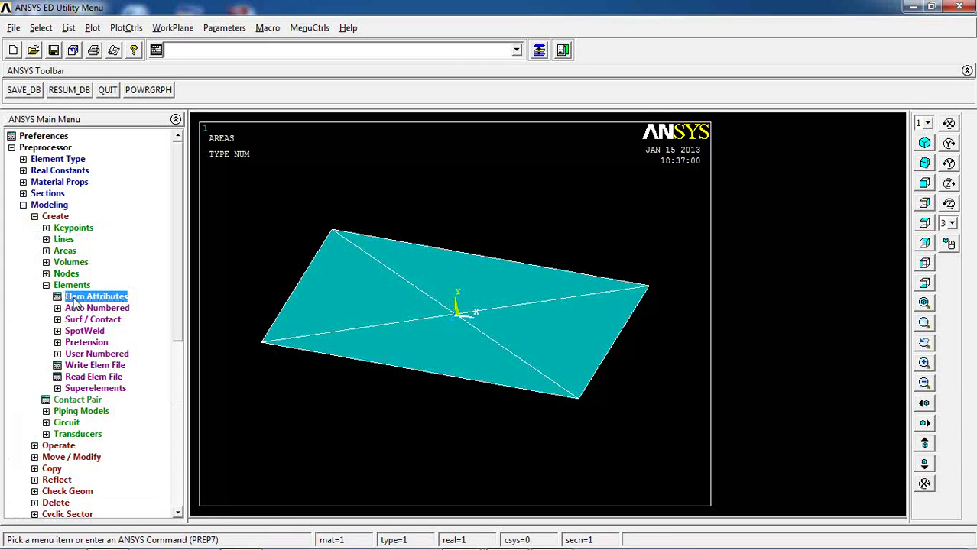
left_click(629, 206)
left_click(588, 230)
left_click(586, 231)
left_click(581, 253)
left_click(589, 254)
left_click(571, 275)
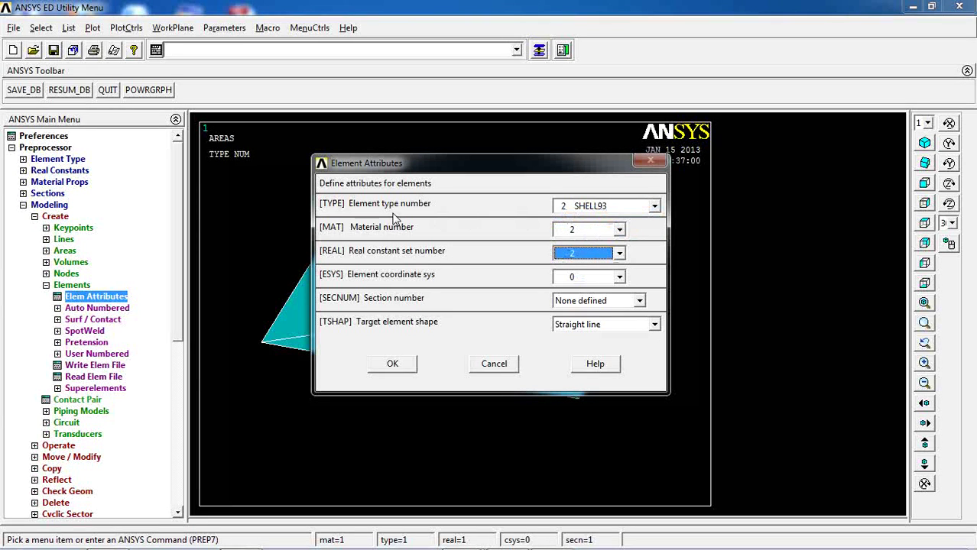
left_click(572, 229)
left_click(573, 252)
left_click(578, 257)
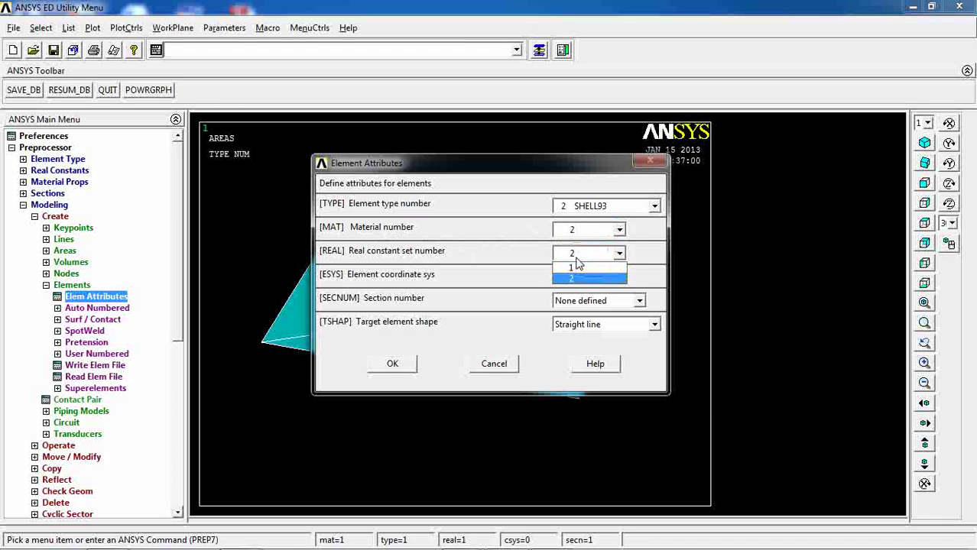
left_click(578, 260)
left_click(409, 364)
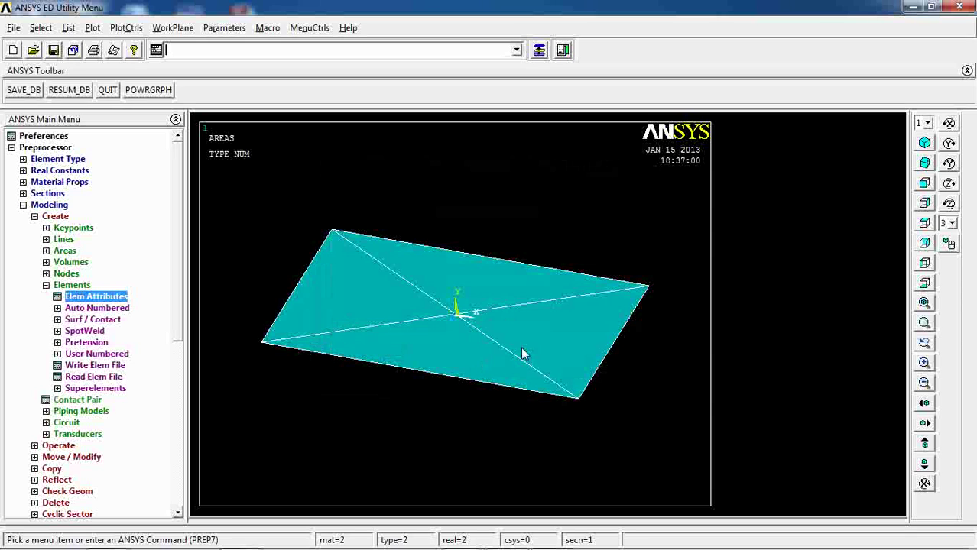
Step: Recheck the default element attributes without changing them
left_click(68, 289)
left_click(68, 288)
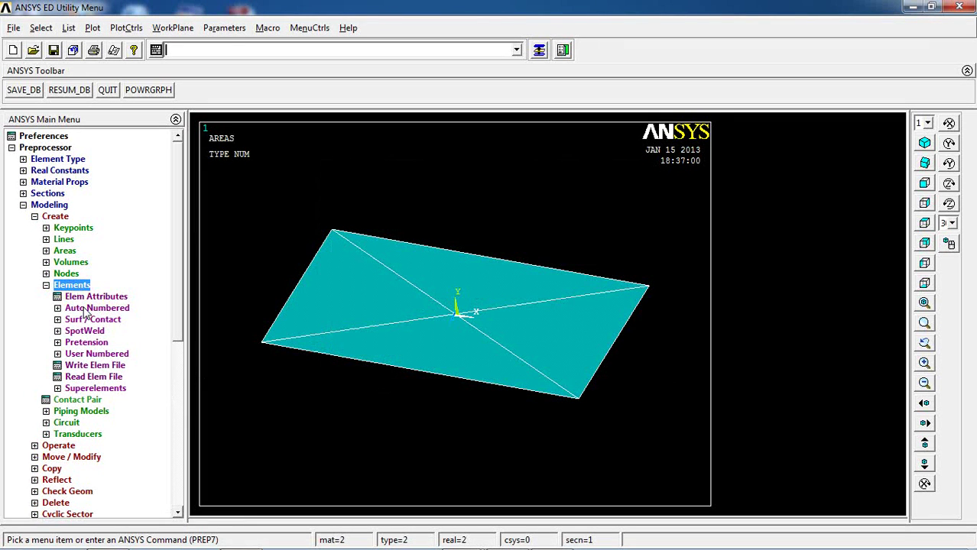
left_click(90, 297)
left_click(491, 368)
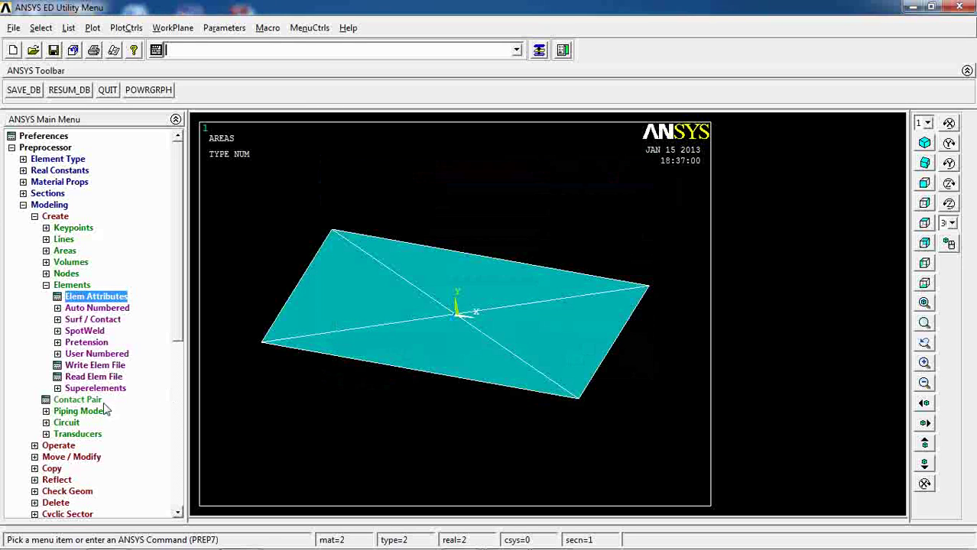
Step: Free-mesh the four triangular plate areas and dismiss the element shape warning
left_click(54, 205)
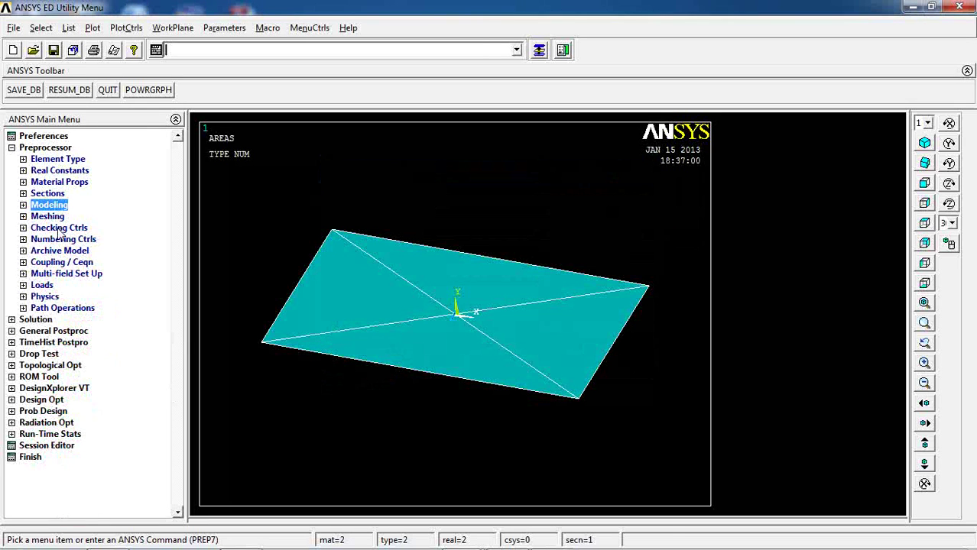
left_click(50, 217)
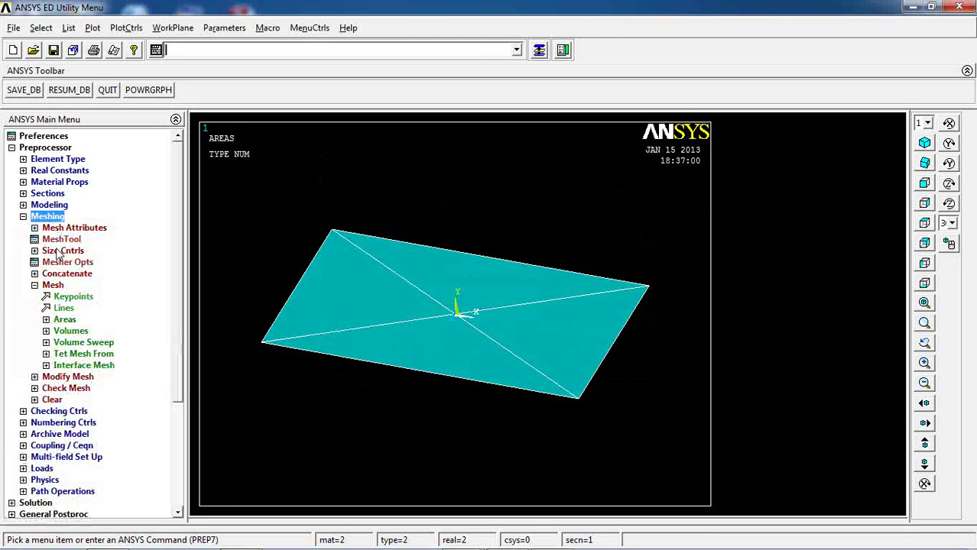
left_click(65, 319)
left_click(72, 342)
left_click(348, 316)
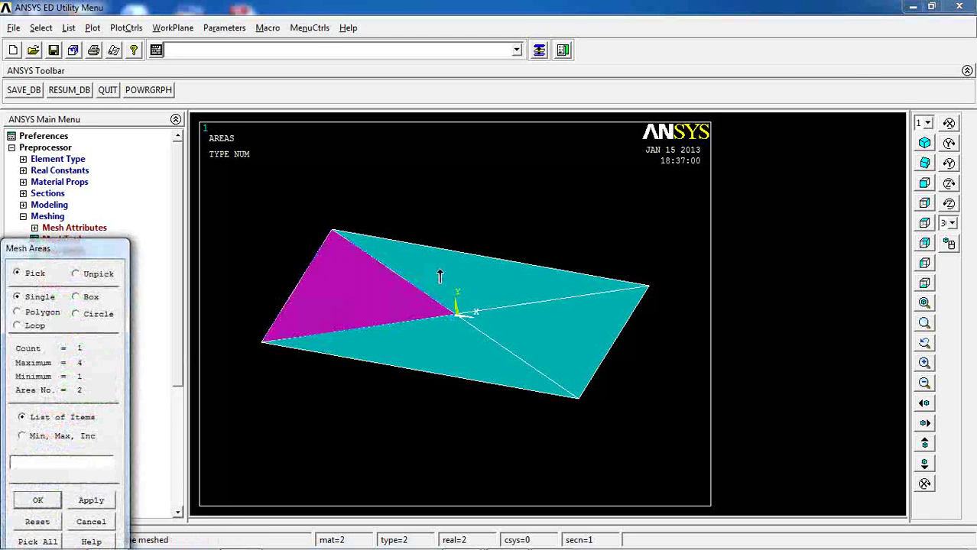
left_click(439, 276)
left_click(456, 357)
left_click(506, 338)
left_click(39, 501)
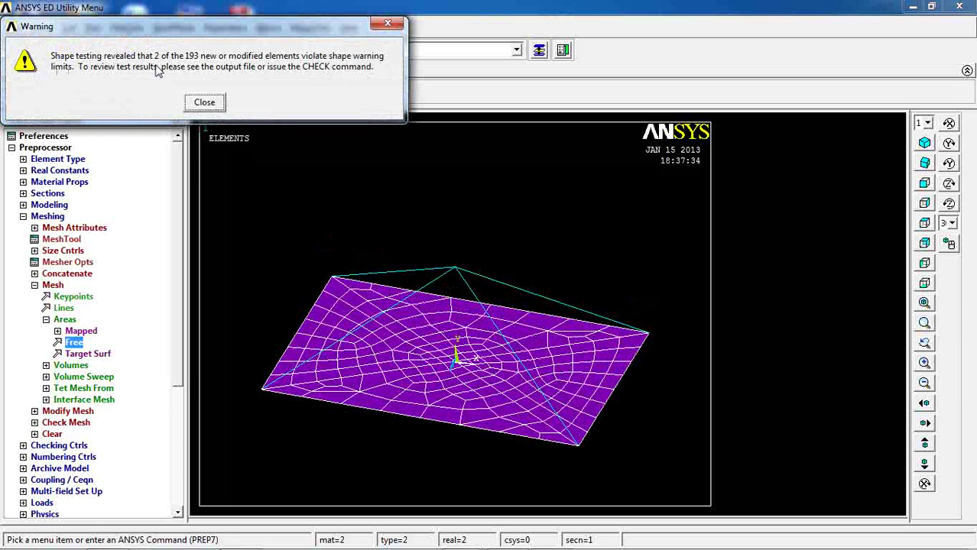
left_click(205, 103)
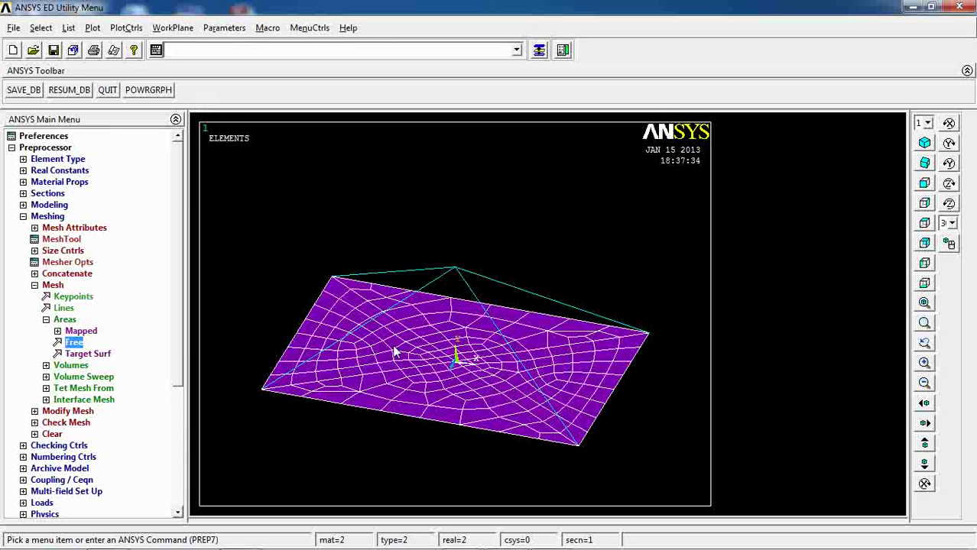
Step: Define a new analysis of type Static
left_click(51, 285)
left_click(48, 216)
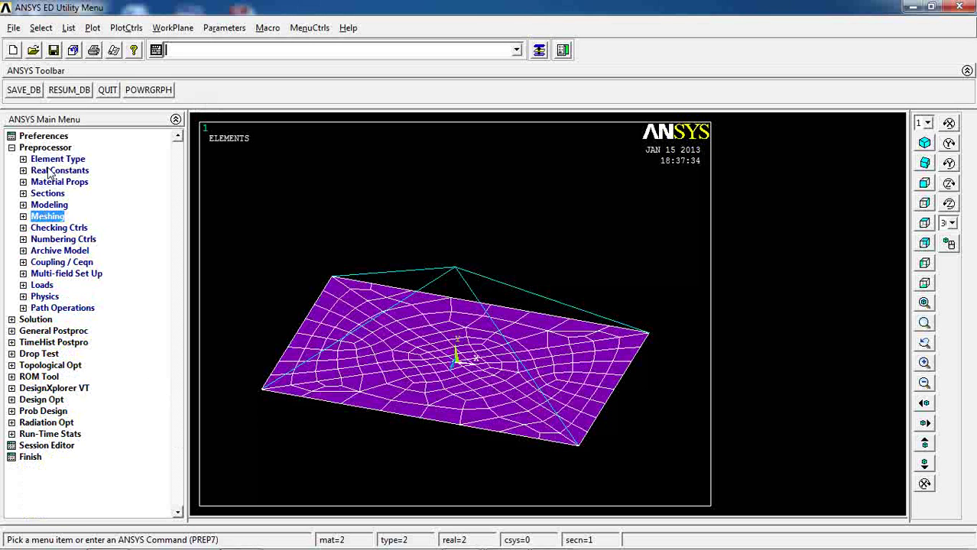
left_click(42, 286)
left_click(66, 297)
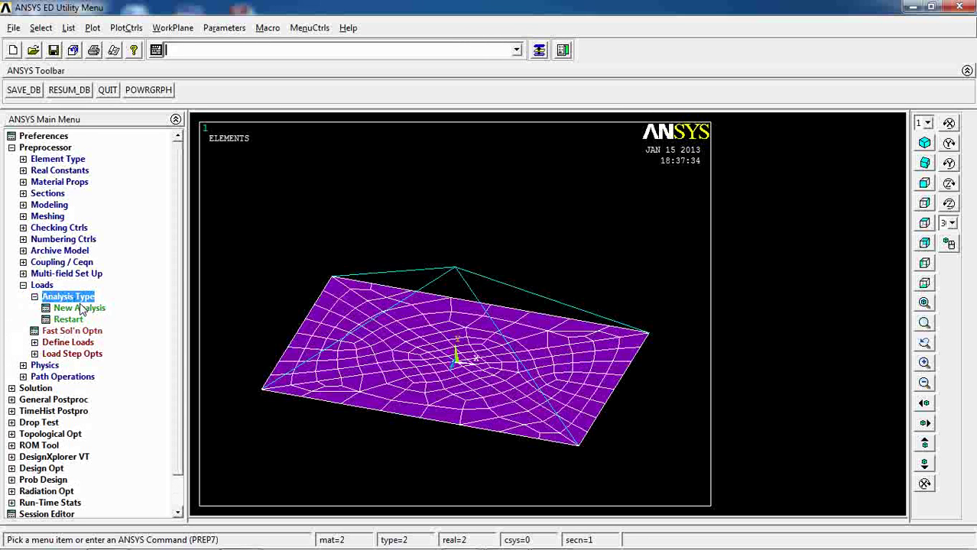
left_click(79, 308)
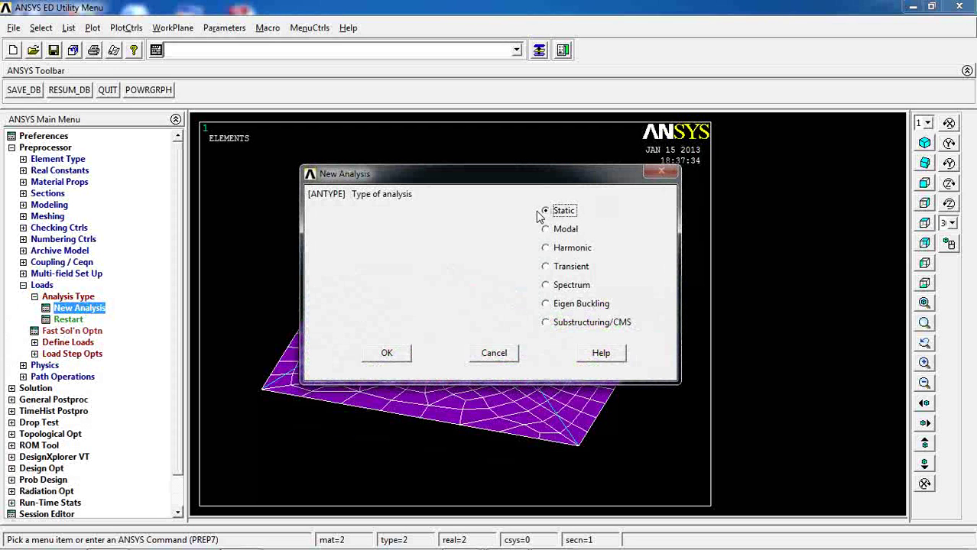
left_click(387, 353)
Step: Constrain all degrees of freedom at the upper keypoint where the links meet, with a displacement value of 0
left_click(73, 343)
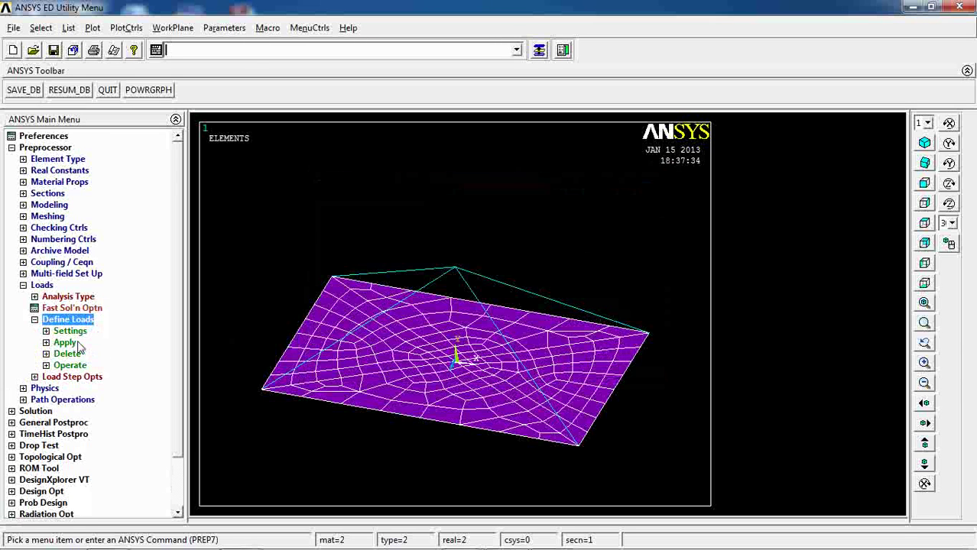
left_click(66, 343)
left_click(80, 355)
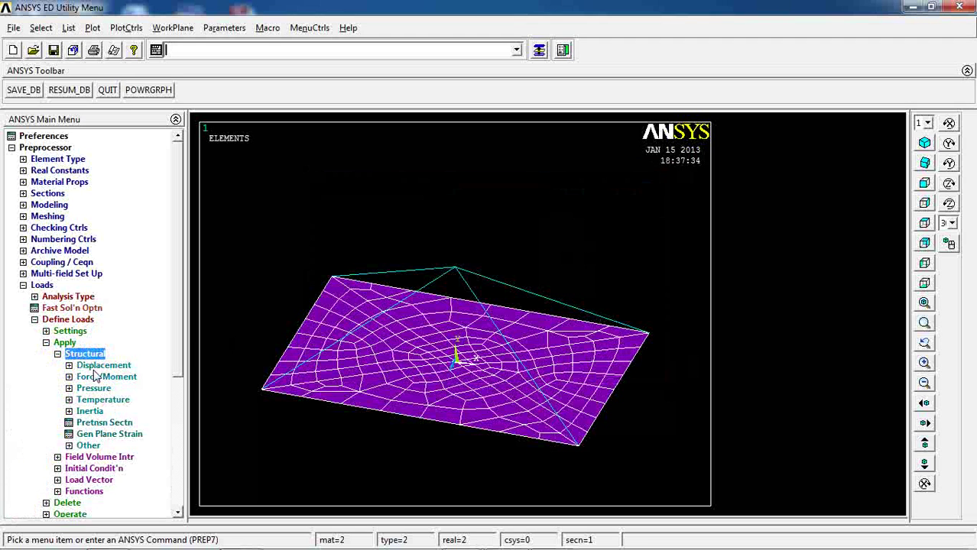
left_click(99, 366)
left_click(105, 400)
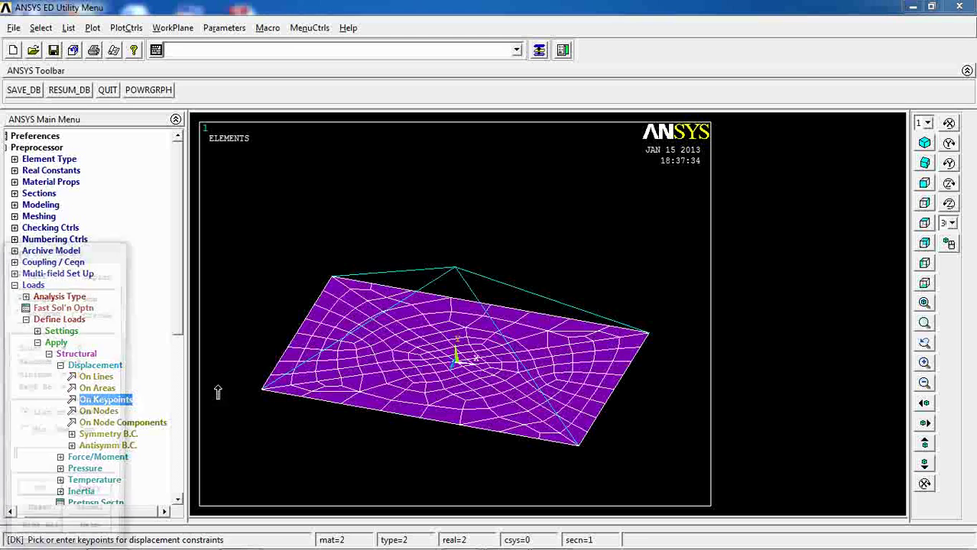
left_click(455, 268)
left_click(34, 500)
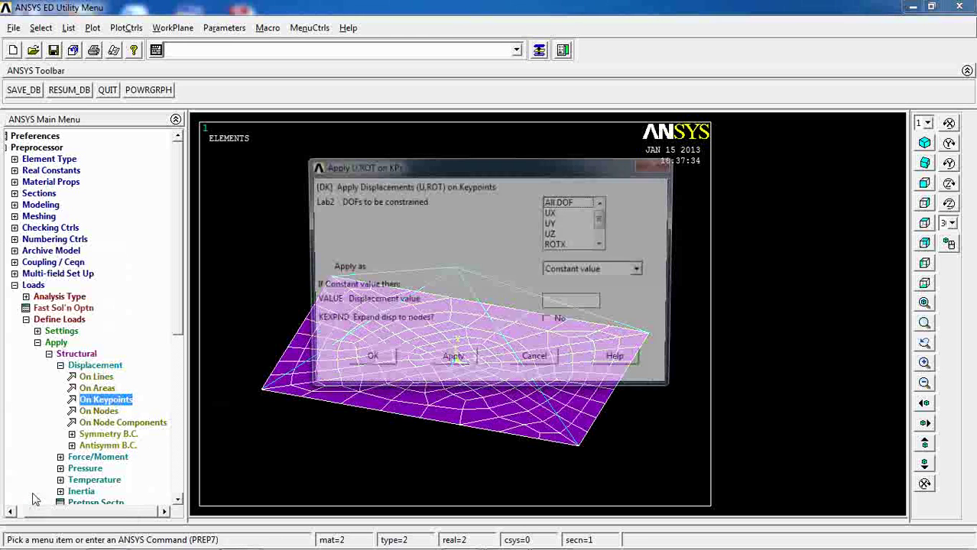
left_click(560, 202)
left_click(591, 303)
type("0")
left_click(367, 359)
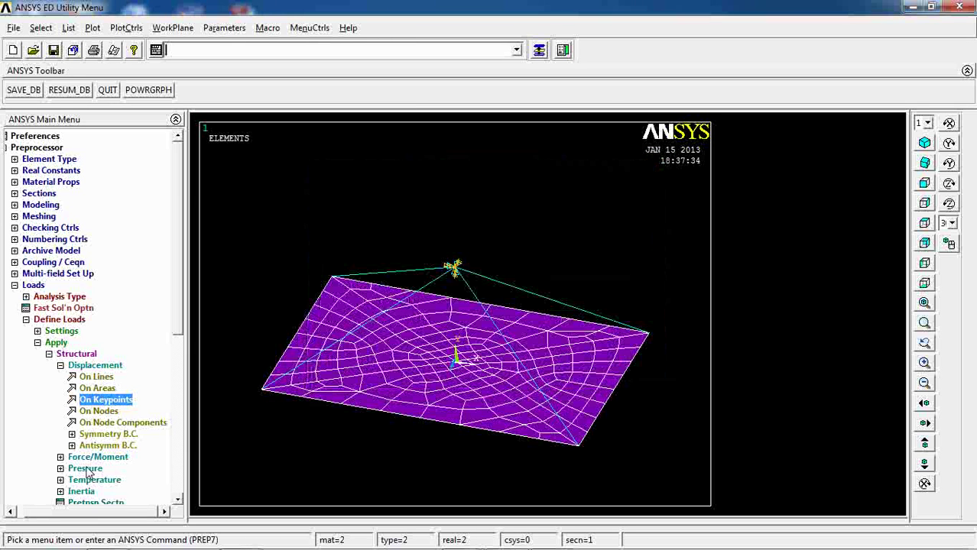
Step: Apply a constant FY force of -10000 to the keypoint at the plate's centre
left_click(91, 367)
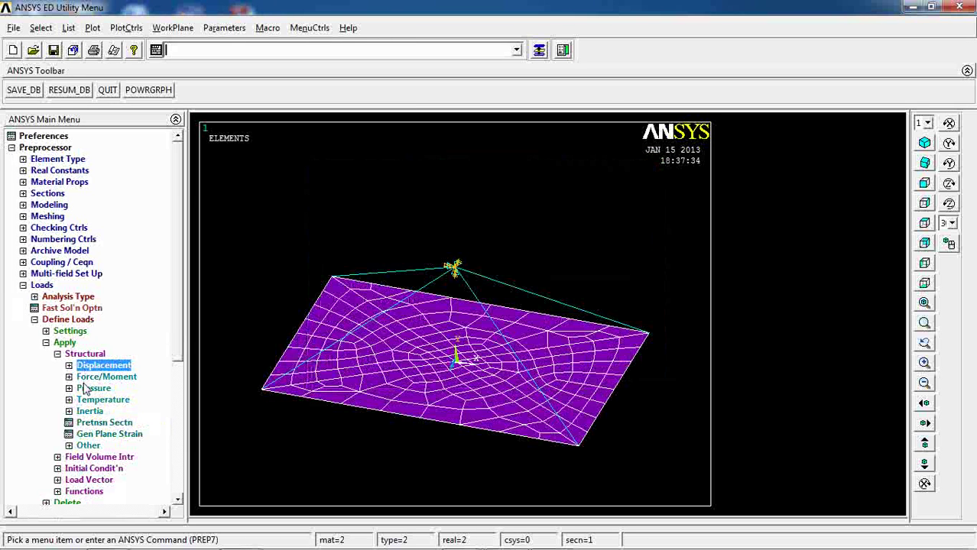
left_click(90, 378)
left_click(103, 388)
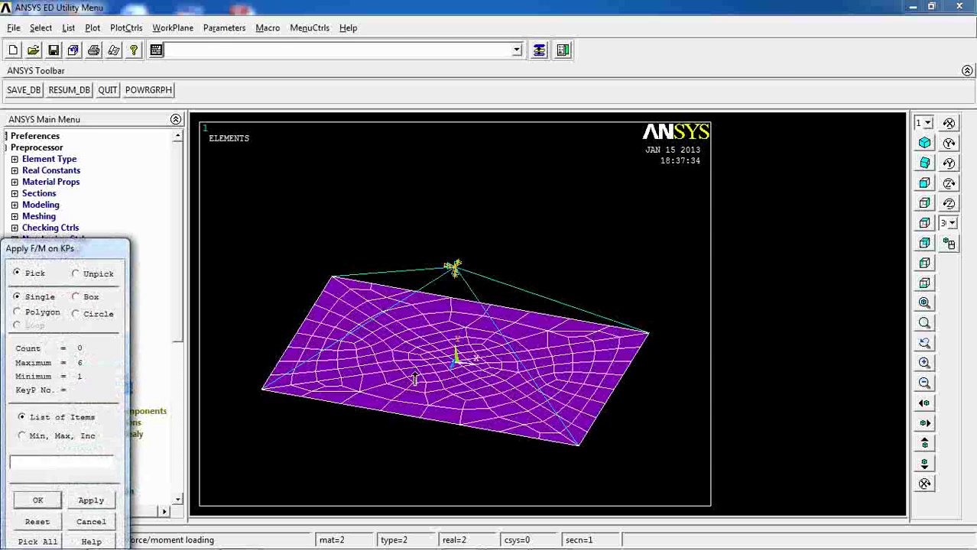
left_click(37, 500)
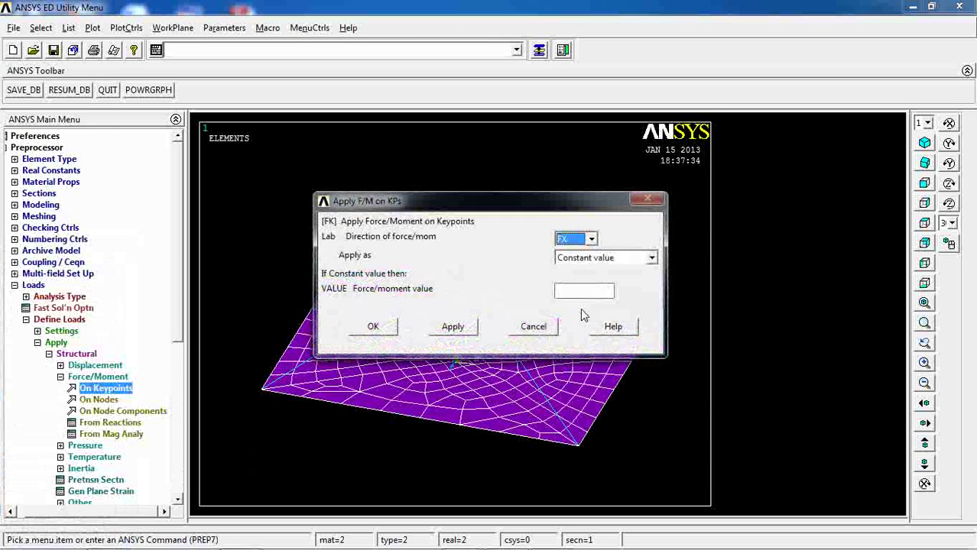
left_click(591, 239)
left_click(562, 265)
left_click(583, 289)
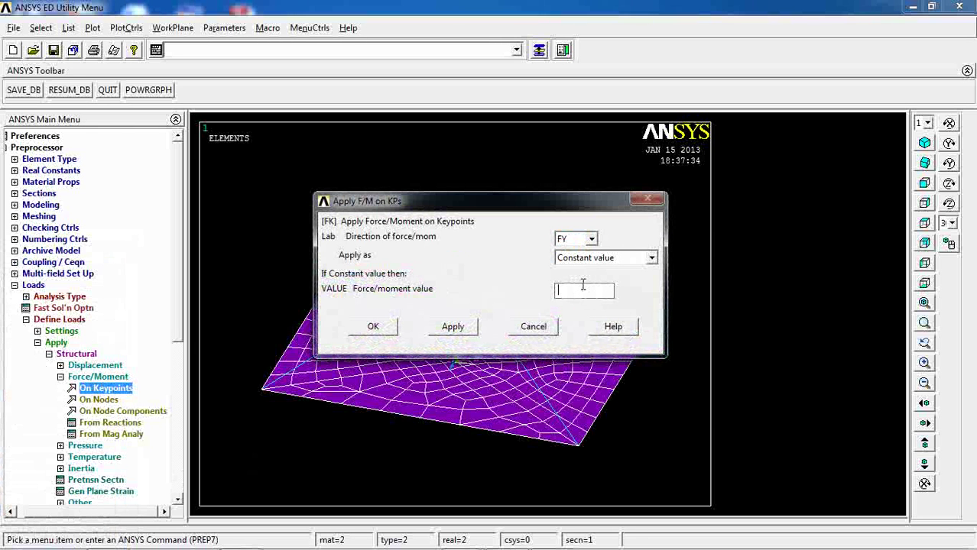
type("-1000")
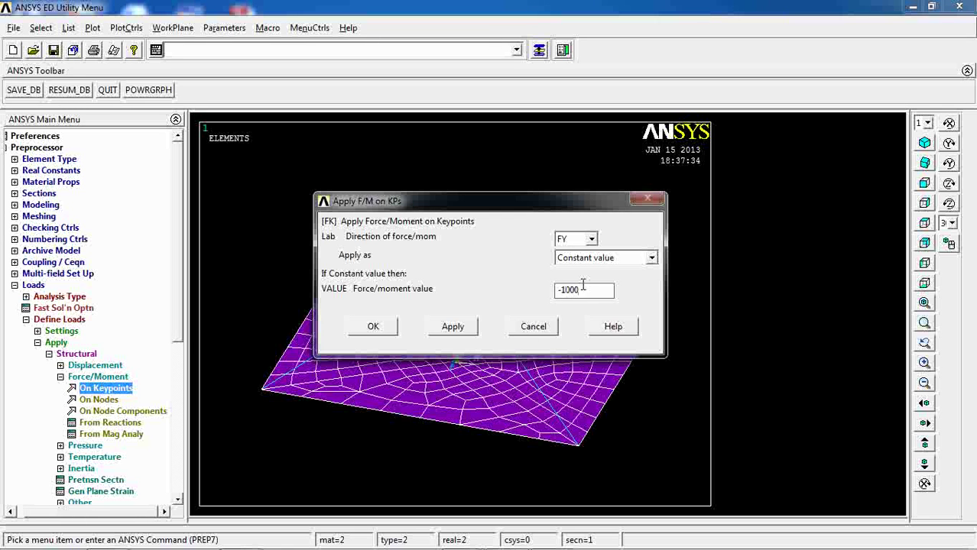
type("0")
left_click(358, 331)
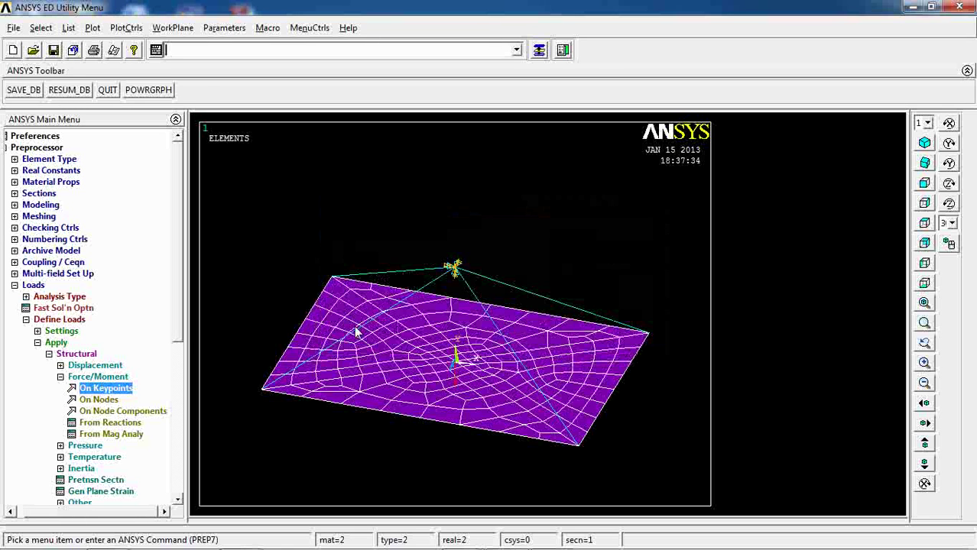
Step: Solve the current load step, accepting the model check warning, and close the solution messages and status report
left_click(37, 150)
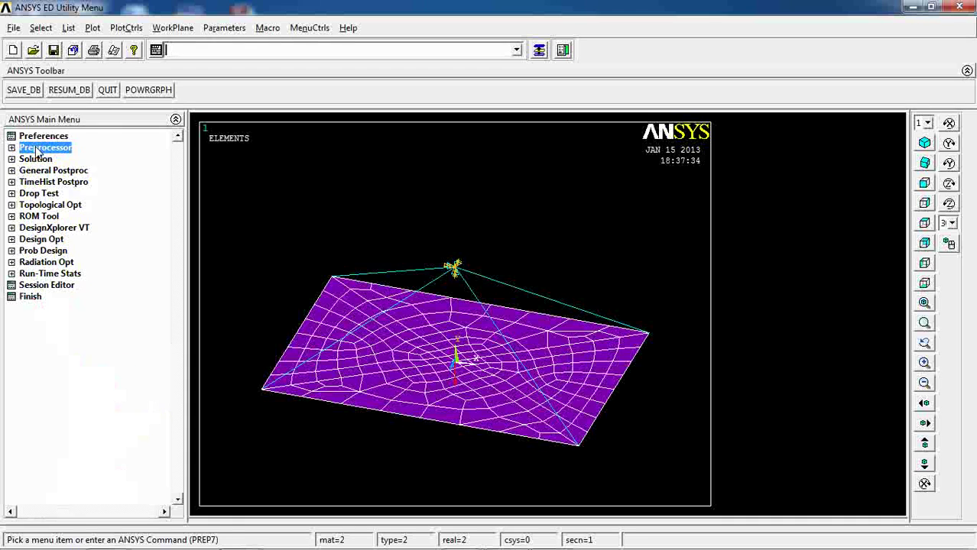
left_click(36, 159)
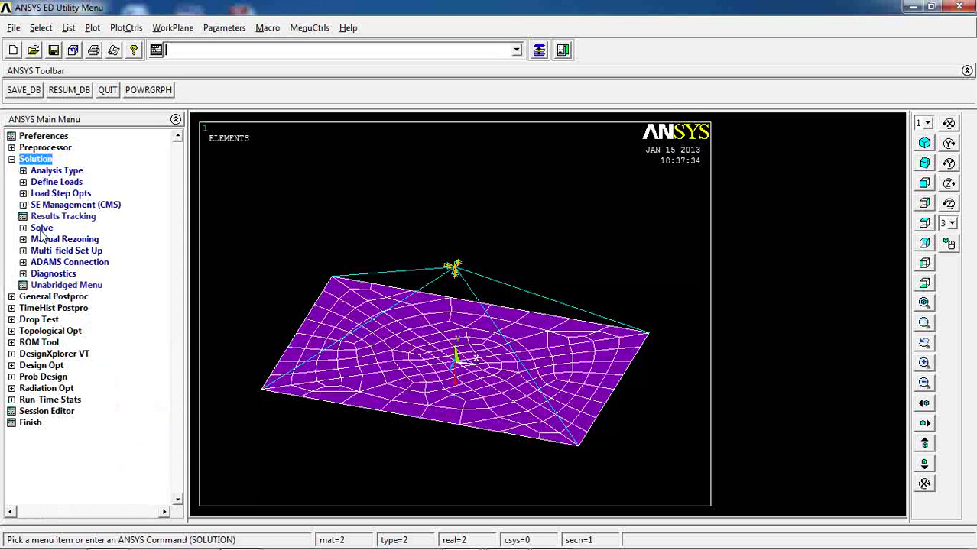
left_click(41, 229)
left_click(59, 243)
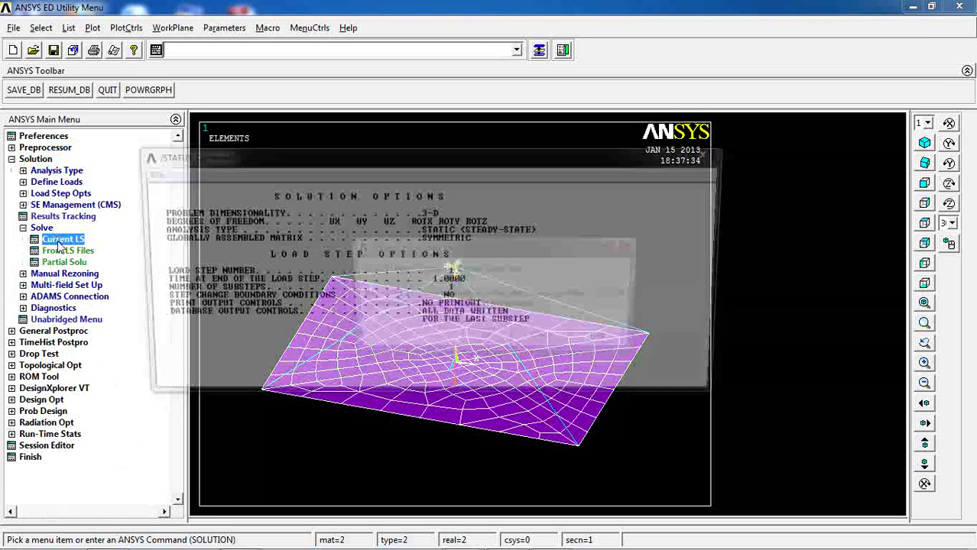
left_click(490, 338)
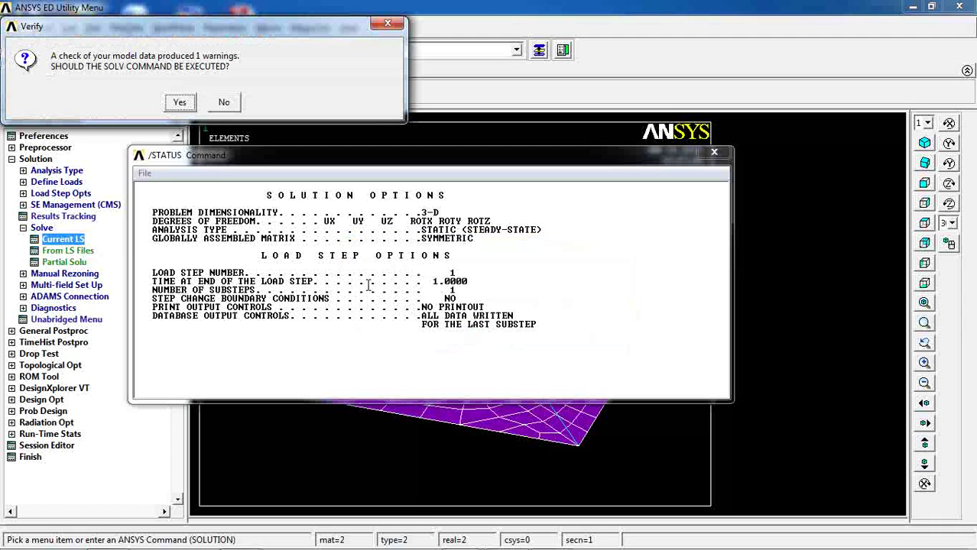
left_click(180, 104)
left_click(204, 104)
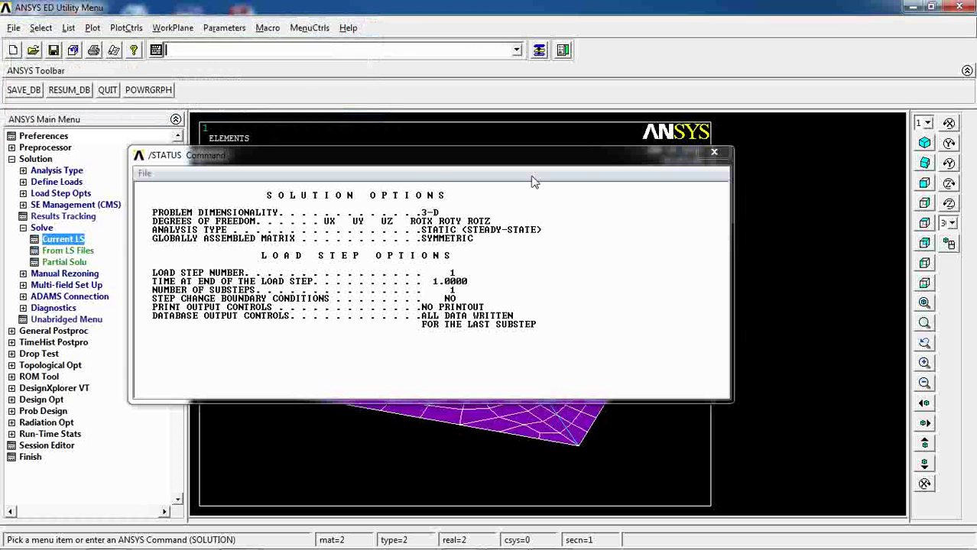
left_click(713, 155)
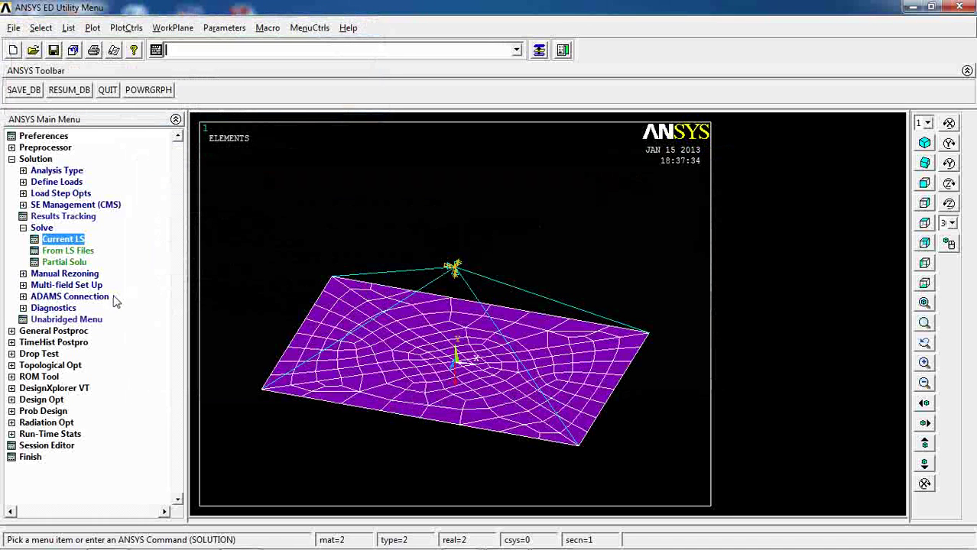
Step: Plot the deformed shape together with the undeformed model
left_click(38, 332)
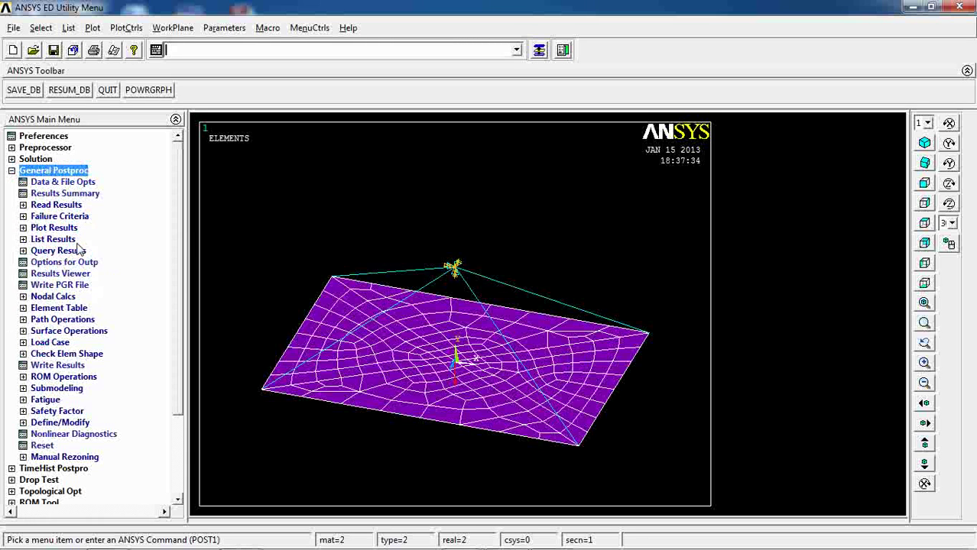
left_click(34, 229)
left_click(36, 238)
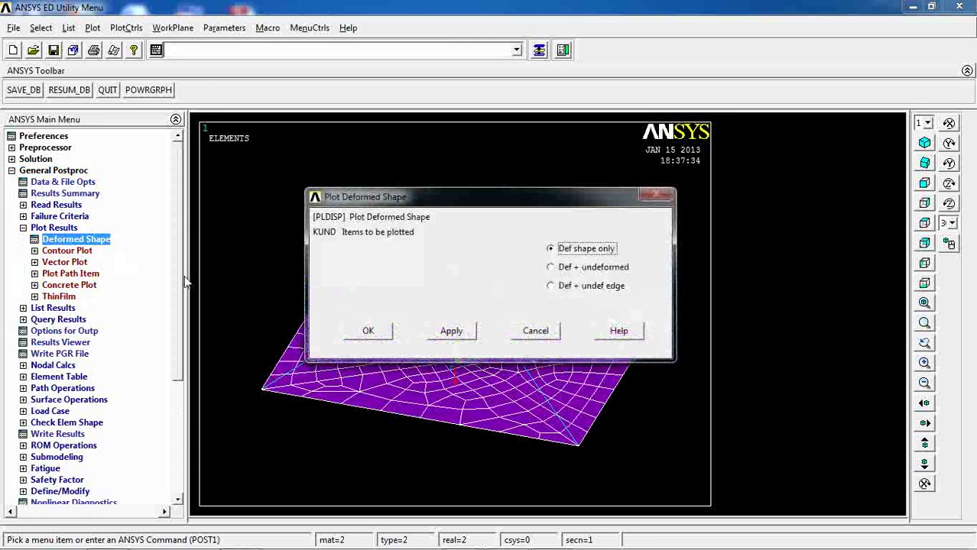
left_click(615, 268)
left_click(383, 334)
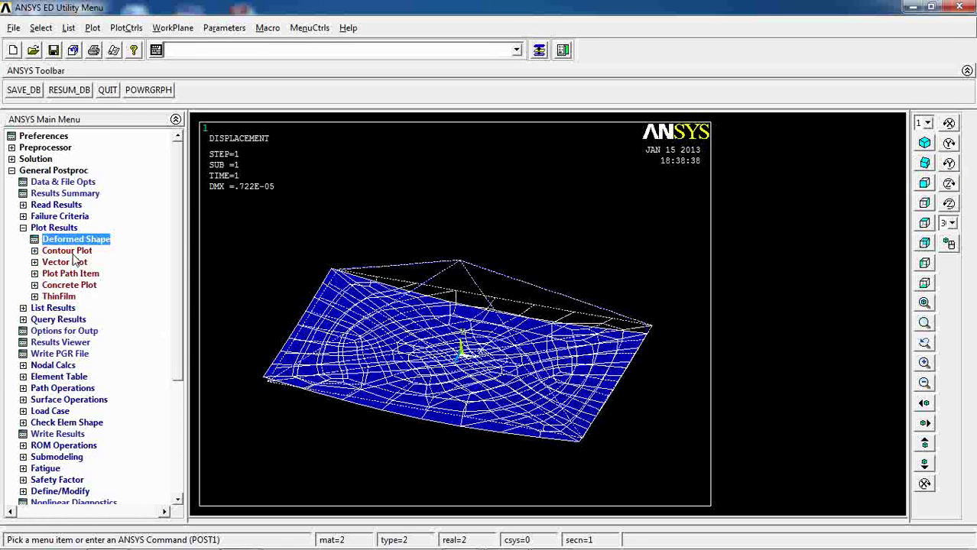
Step: Plot the nodal solution contour of the Y-component of displacement, showing the deformed shape only
left_click(66, 251)
left_click(74, 263)
left_click(414, 130)
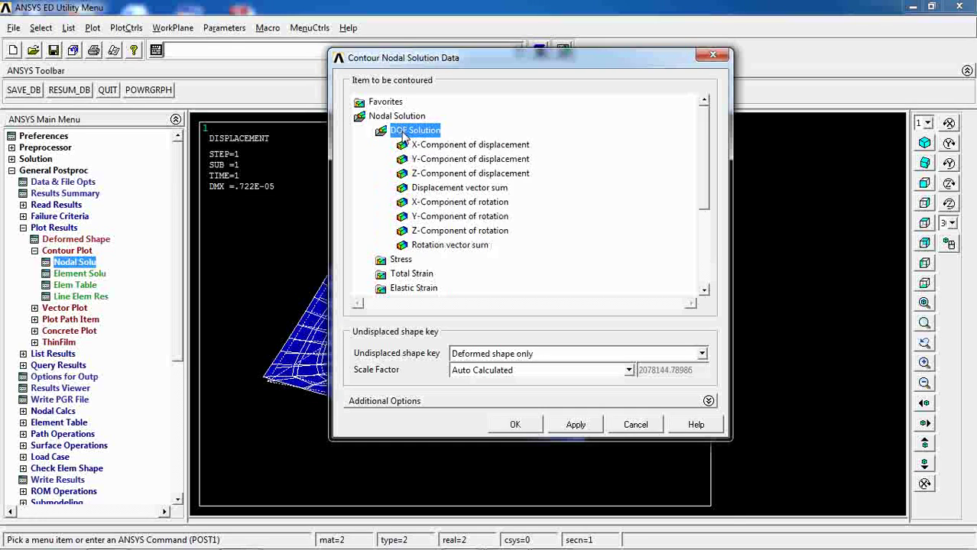
left_click(469, 159)
left_click(515, 425)
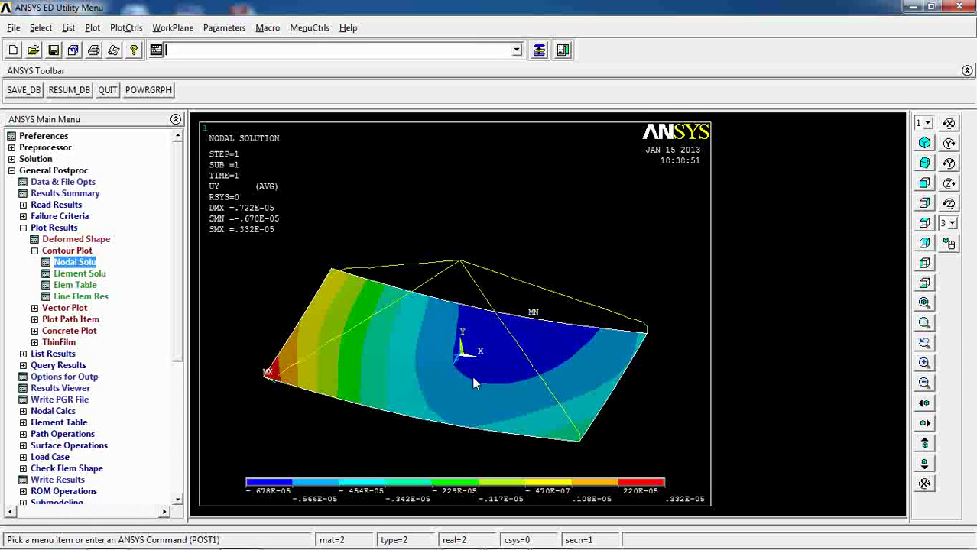
Step: Plot the nodal solution contour of the displacement vector sum on the deformed shape only
left_click(72, 263)
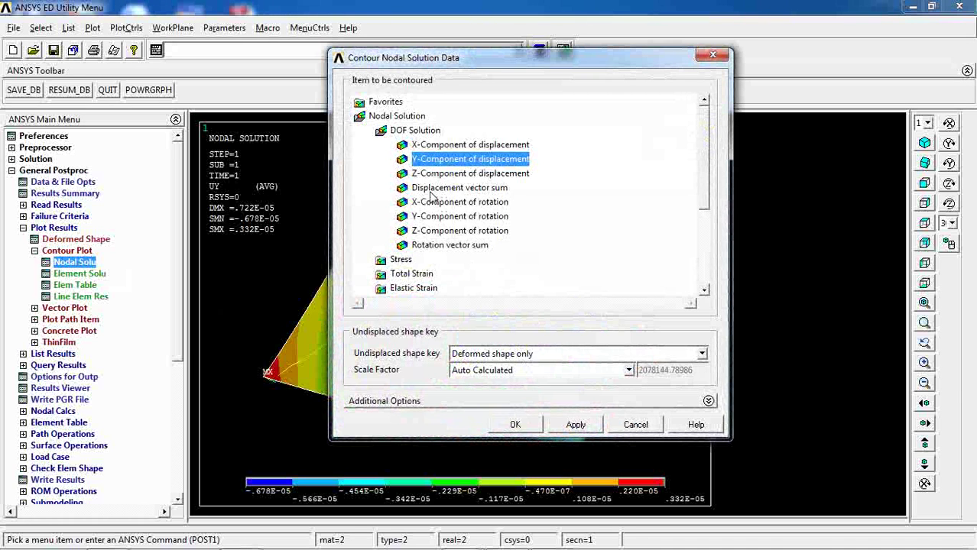
left_click(440, 188)
left_click(515, 425)
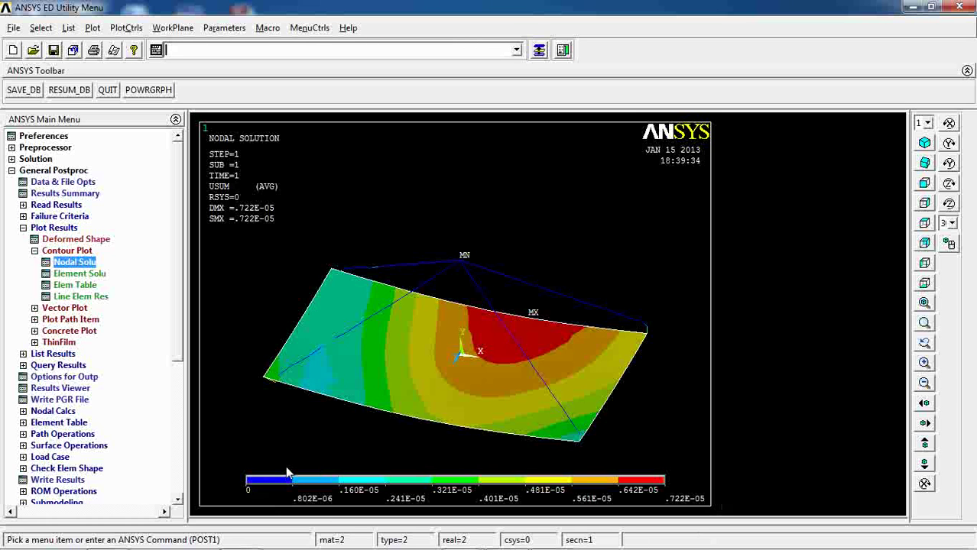
Step: Plot the predefined DOF translation U vectors at element centroids on the undeformed mesh, with magnitude-based scaling, and inspect their directions
left_click(65, 308)
left_click(75, 274)
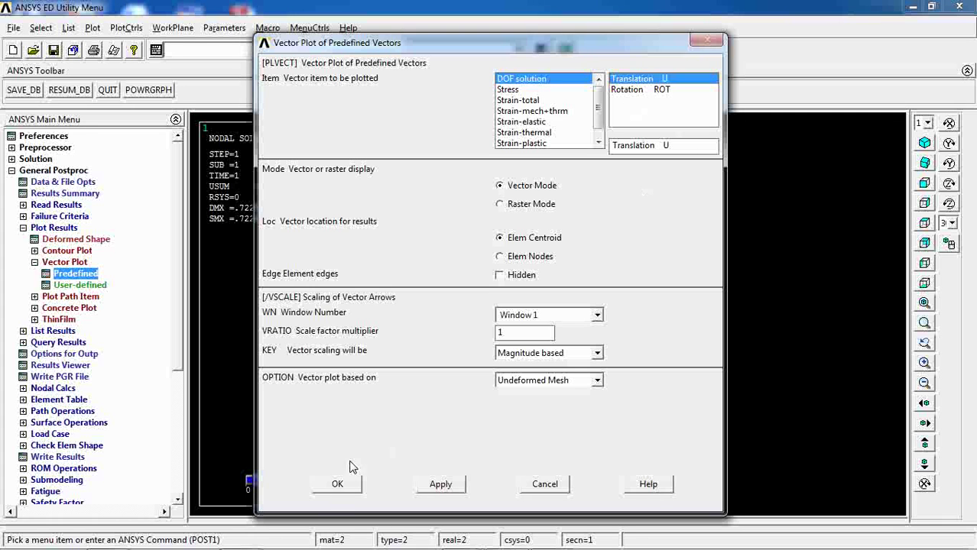
left_click(338, 484)
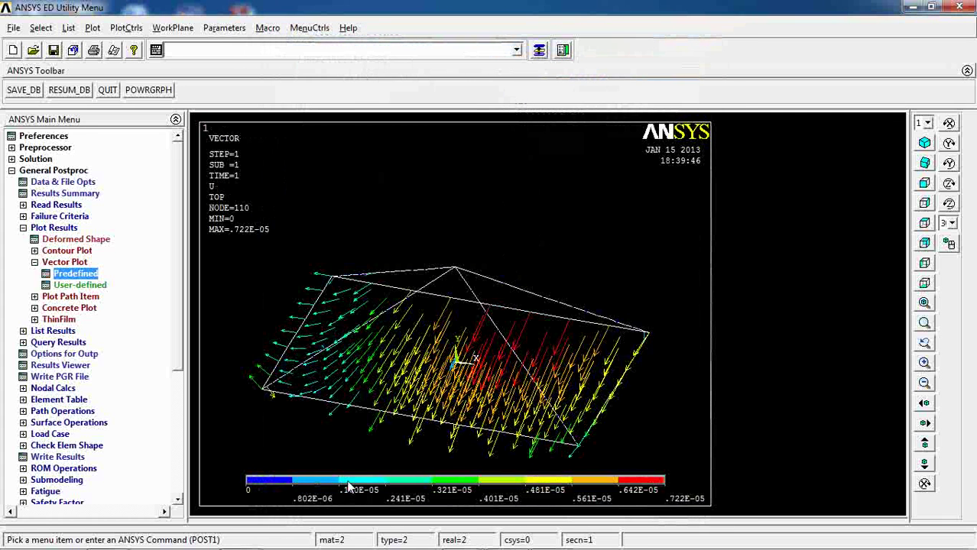
left_click(923, 185)
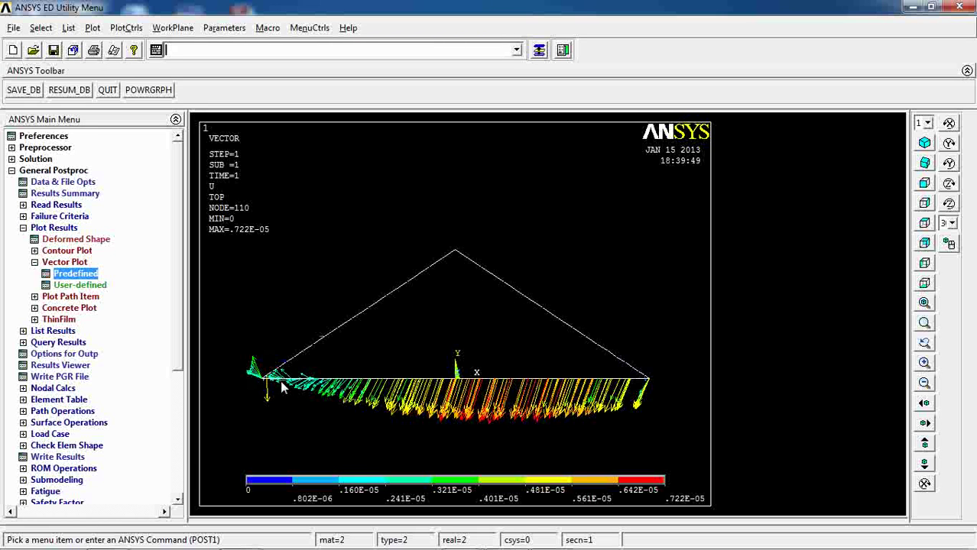
left_click(928, 149)
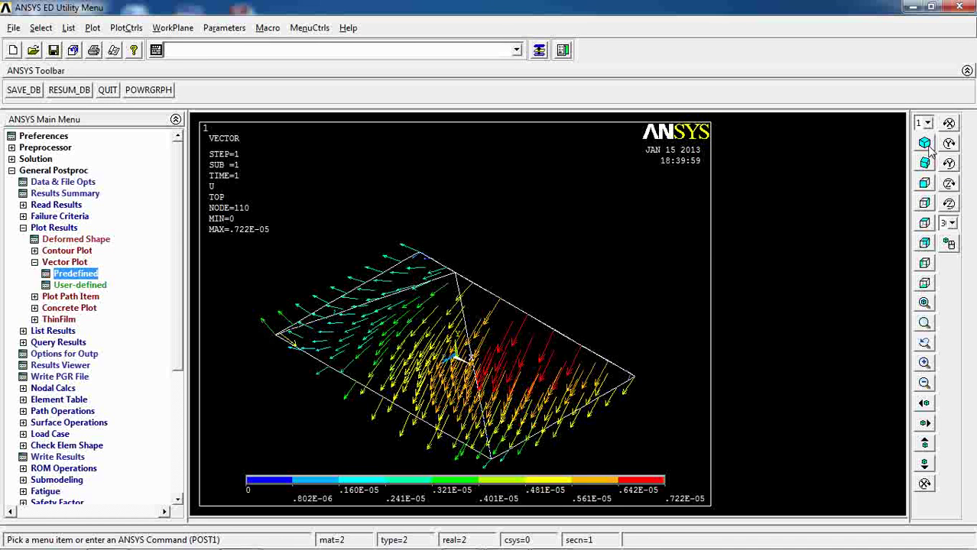
left_click(927, 164)
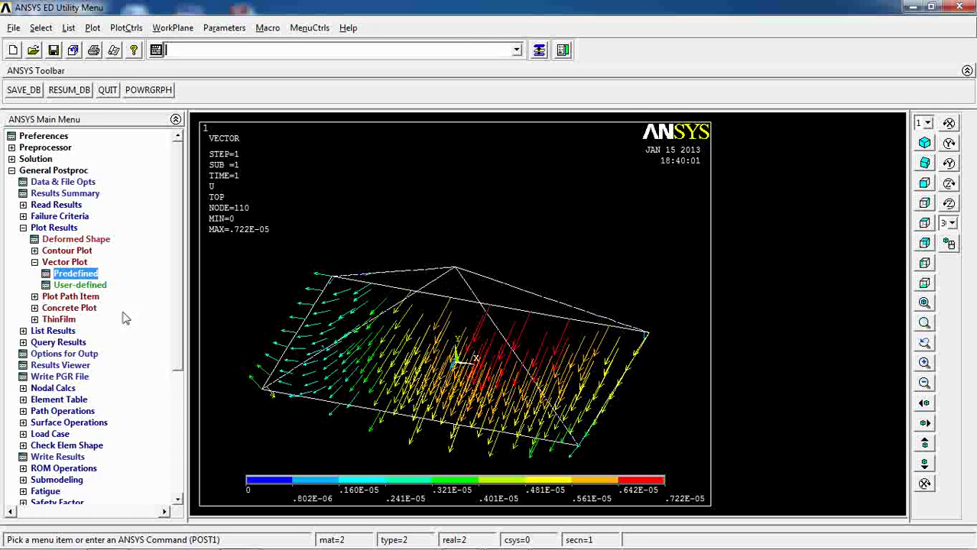
Step: List the reaction solution for all items, check the FY and FZ reactions at the support node, and close the listing
left_click(64, 263)
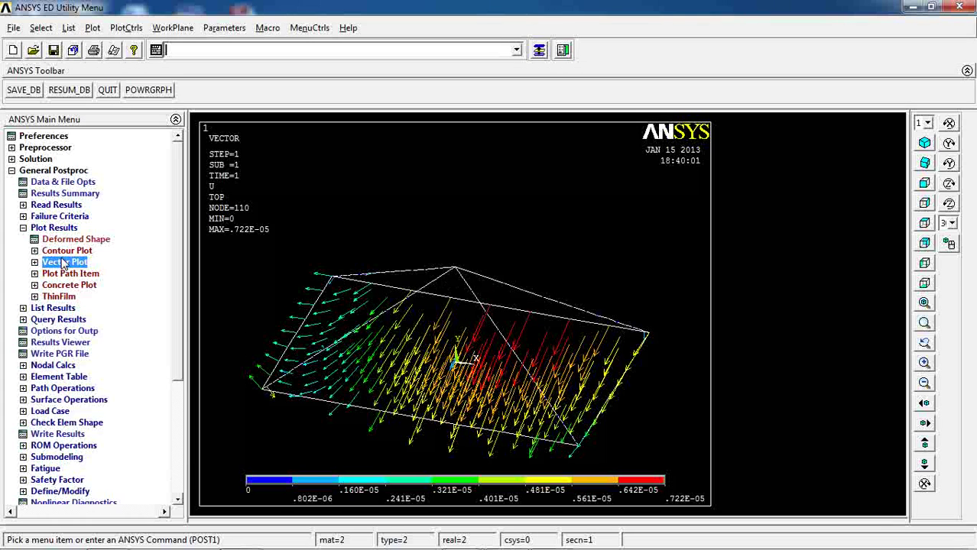
left_click(67, 251)
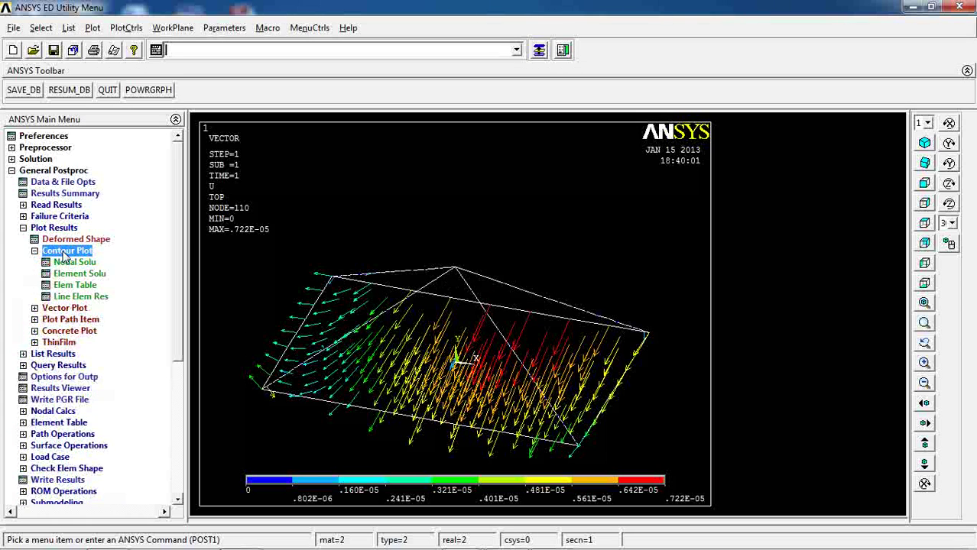
left_click(59, 354)
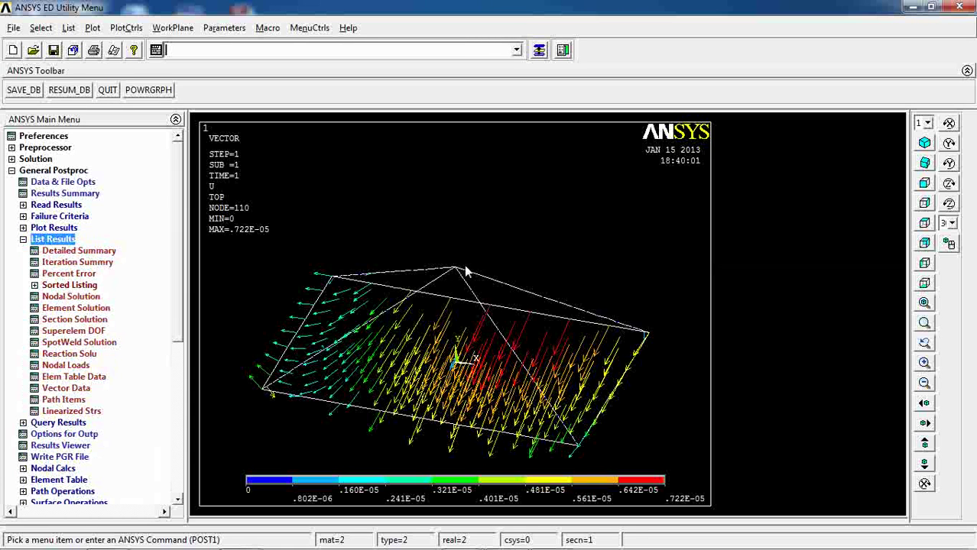
left_click(69, 354)
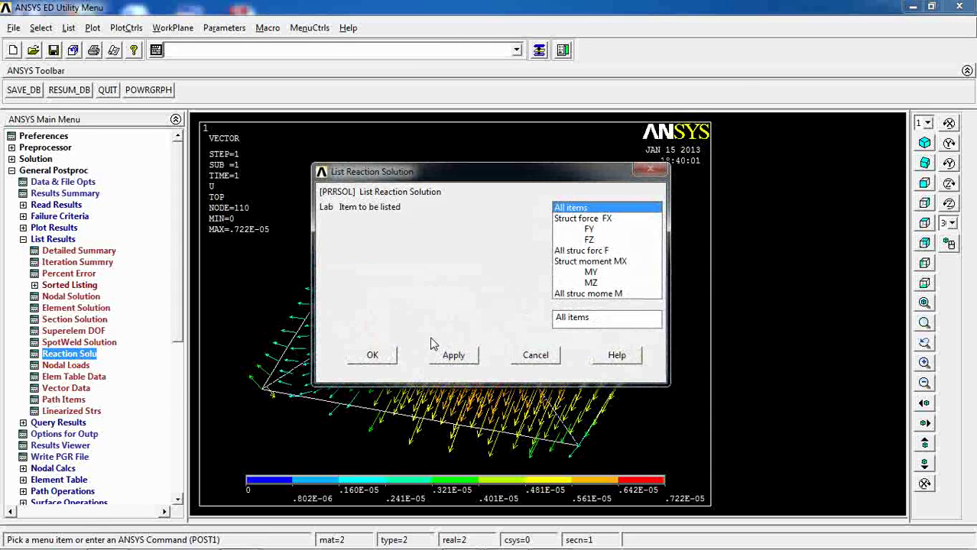
left_click(367, 357)
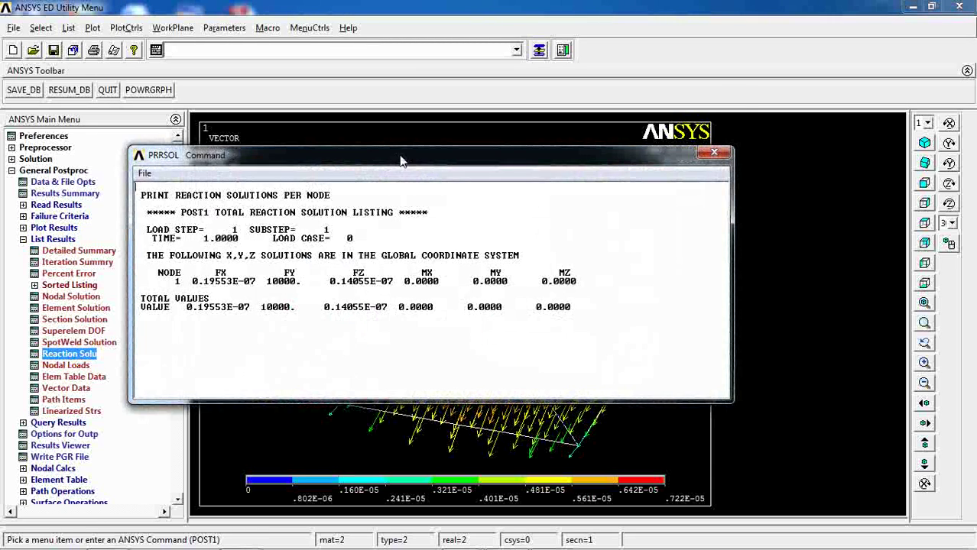
left_click_drag(400, 160, 382, 33)
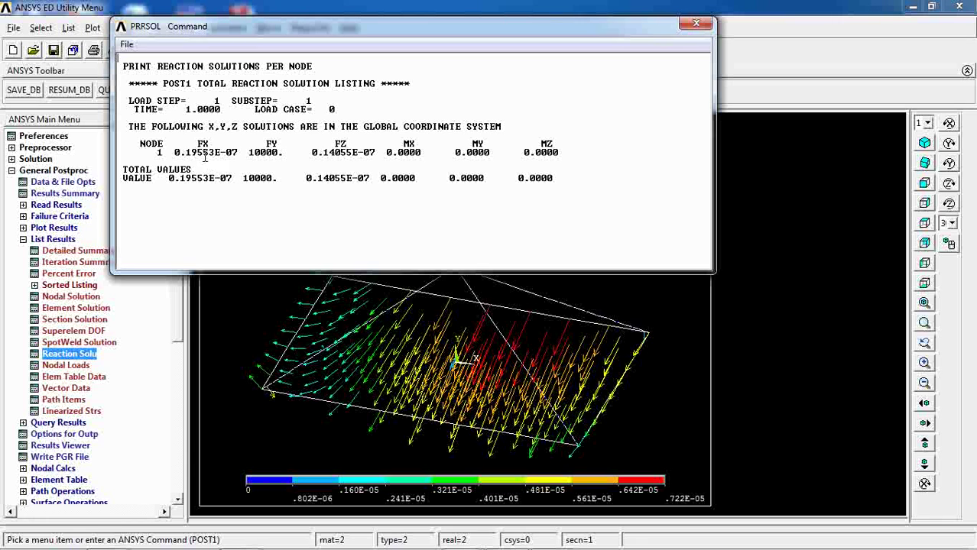
left_click_drag(254, 153, 280, 155)
left_click_drag(323, 153, 379, 154)
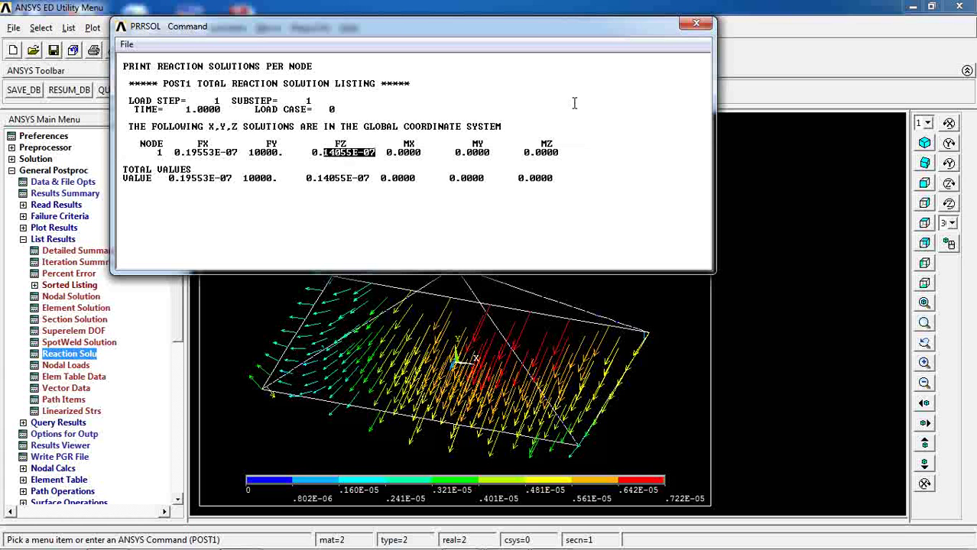
left_click(697, 25)
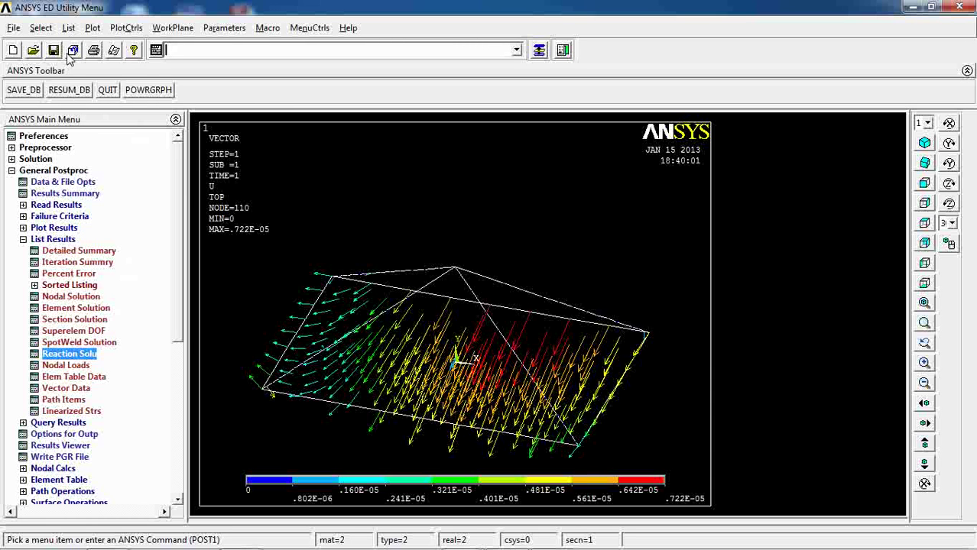
Step: Select only the keypoint at the plate's centre from the full set, using selection by number or picking
left_click(40, 28)
left_click(51, 44)
left_click(847, 86)
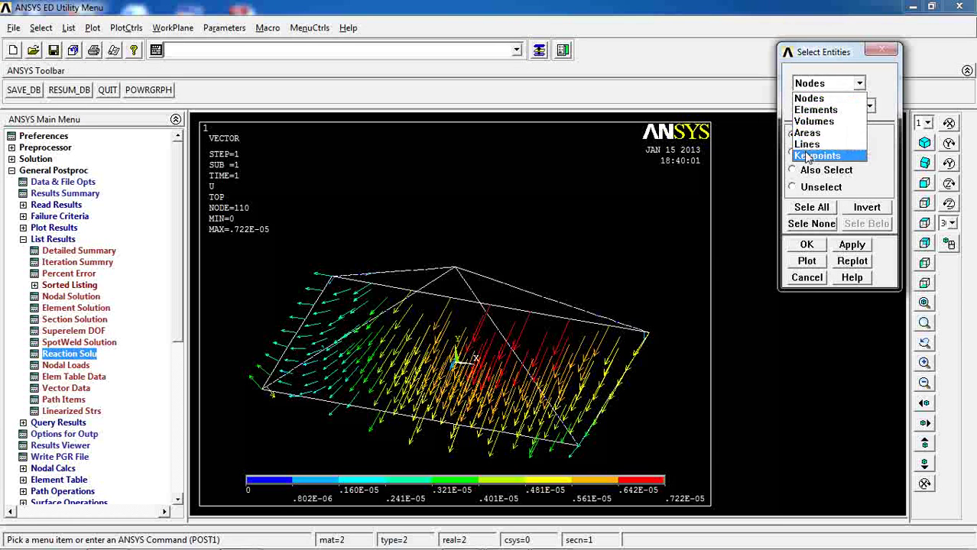
left_click(810, 156)
left_click(822, 107)
left_click(826, 121)
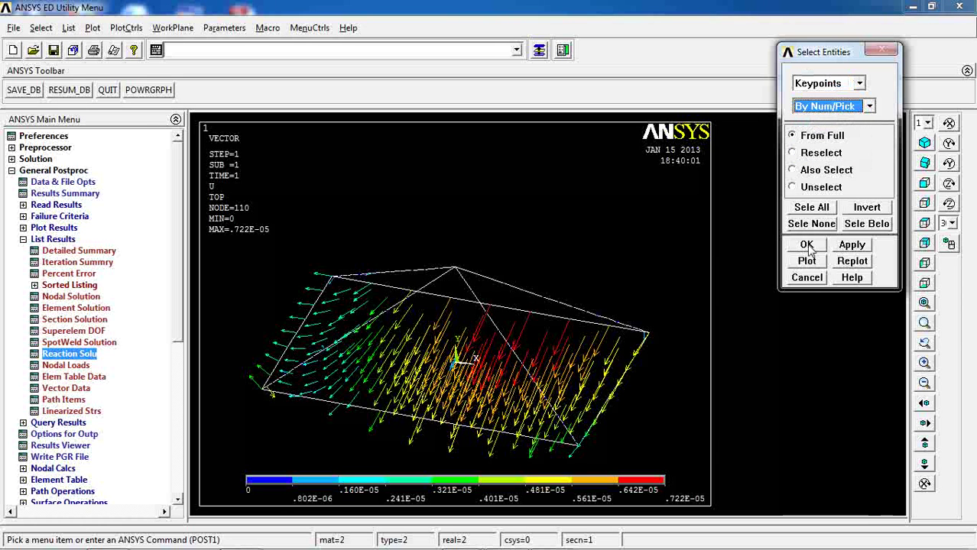
left_click(808, 245)
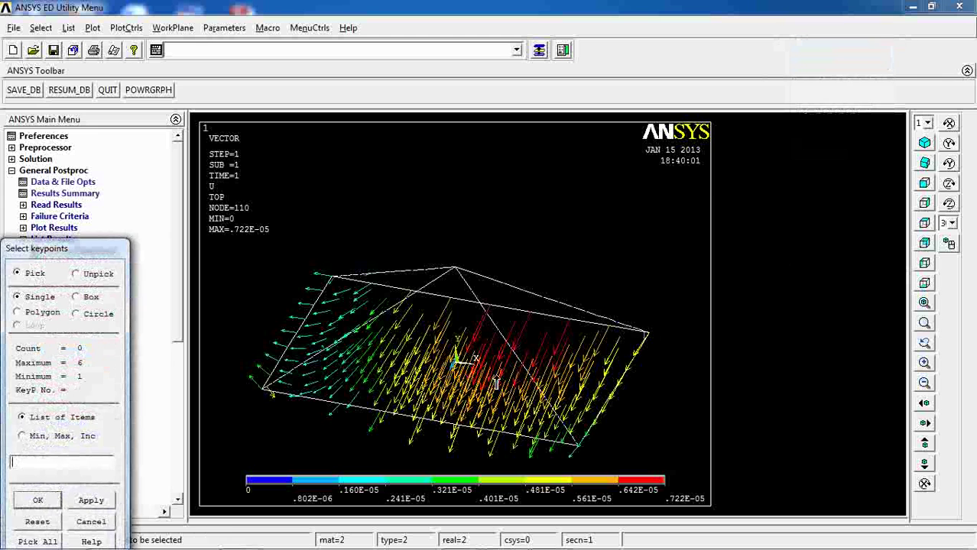
left_click(457, 360)
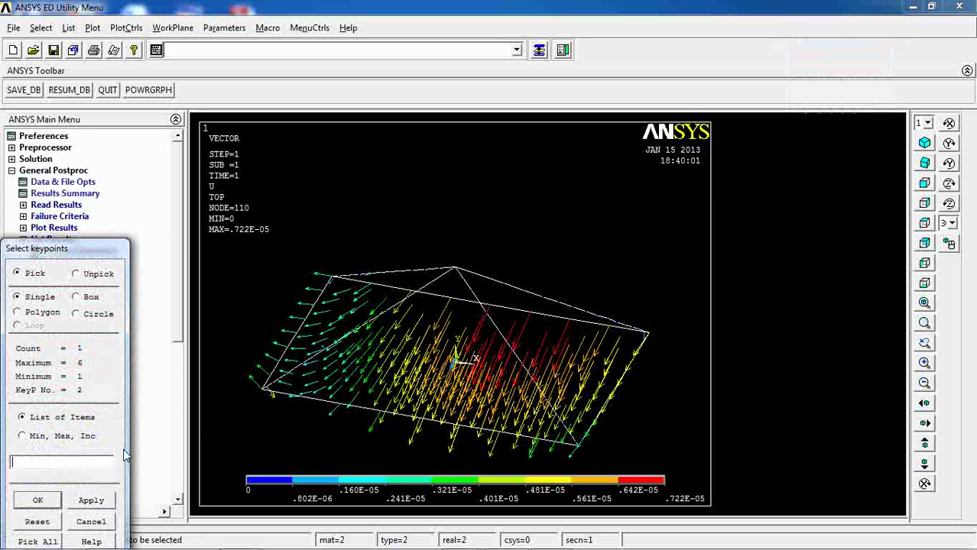
left_click(36, 501)
Step: Select from the full set the nodes attached to the selected keypoint
left_click(43, 28)
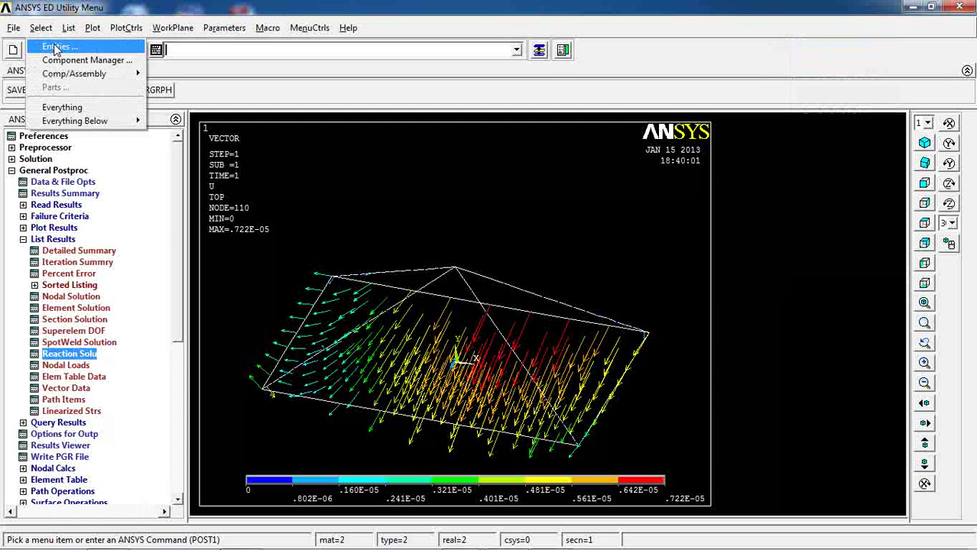
left_click(55, 47)
left_click(810, 86)
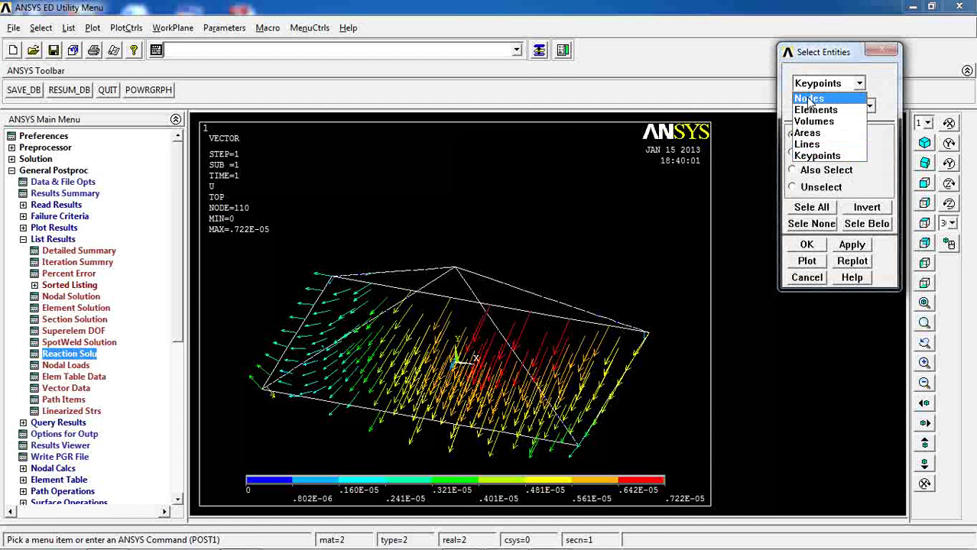
left_click(810, 100)
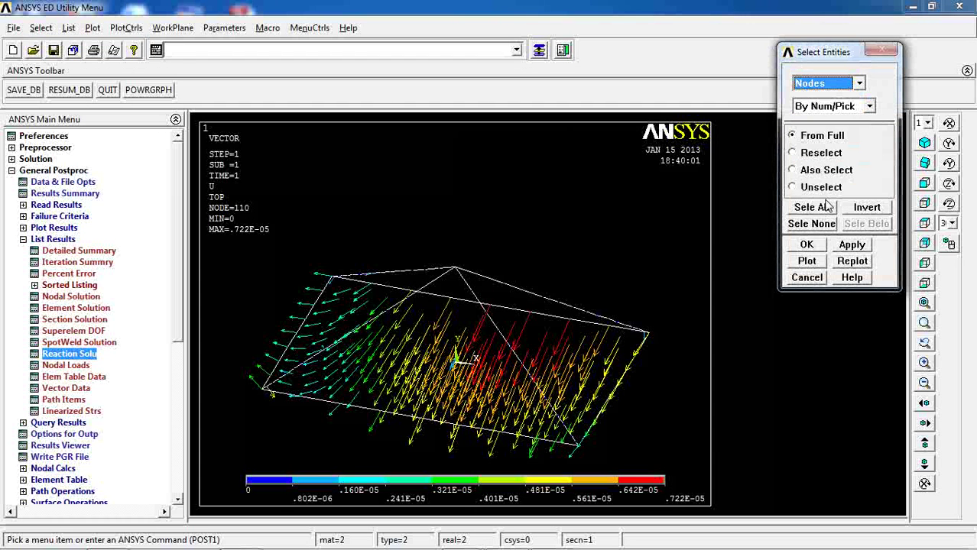
left_click(831, 108)
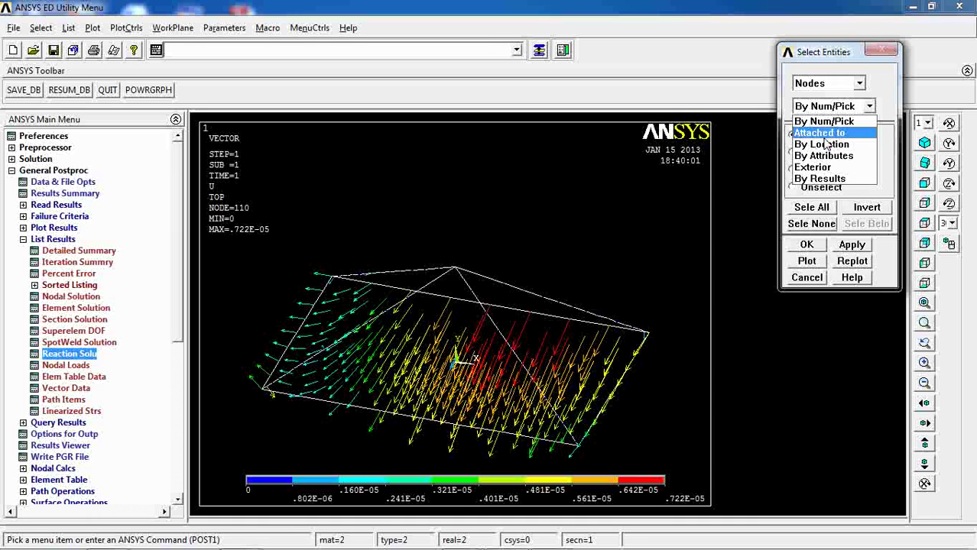
left_click(826, 131)
left_click(820, 150)
left_click(809, 387)
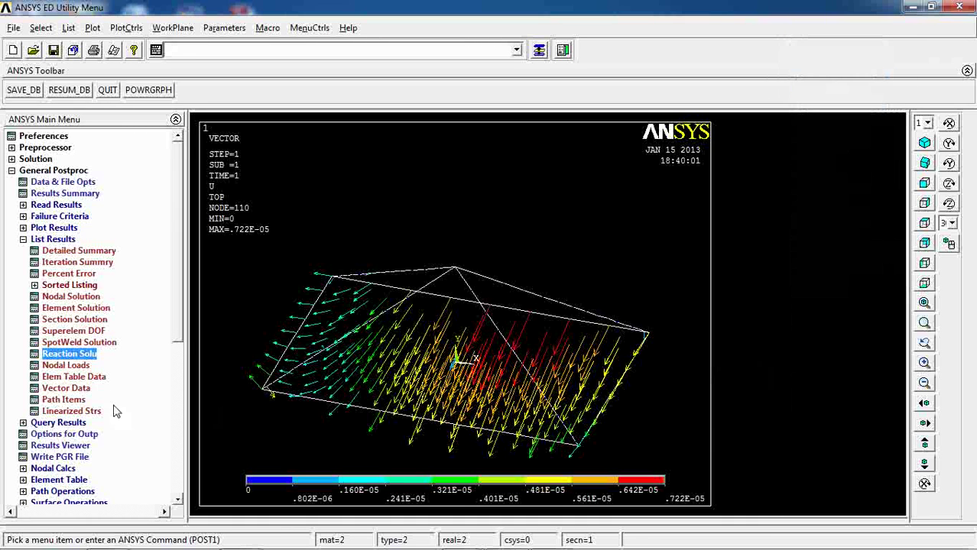
Step: List the nodal loads for all items at the selected node, check the FY force, and close the listing
left_click(61, 367)
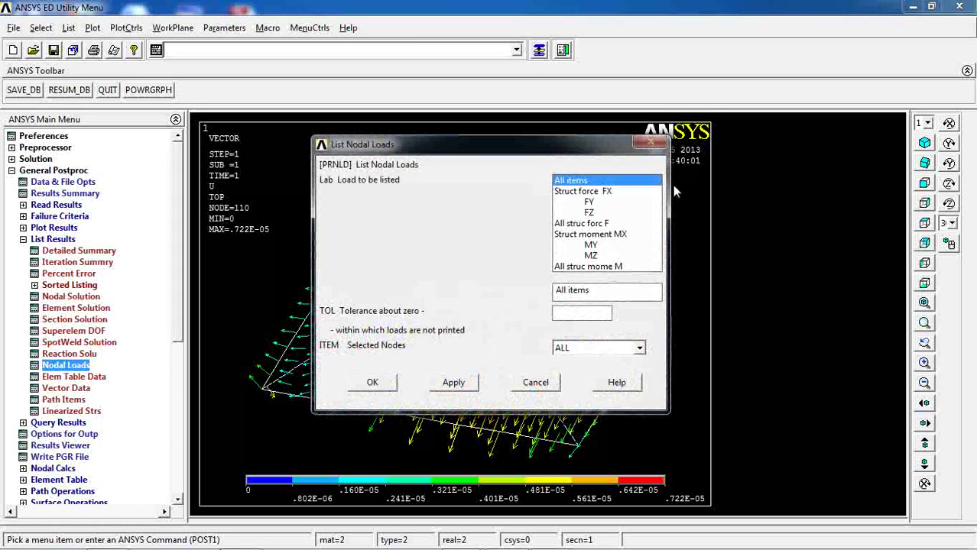
left_click(372, 384)
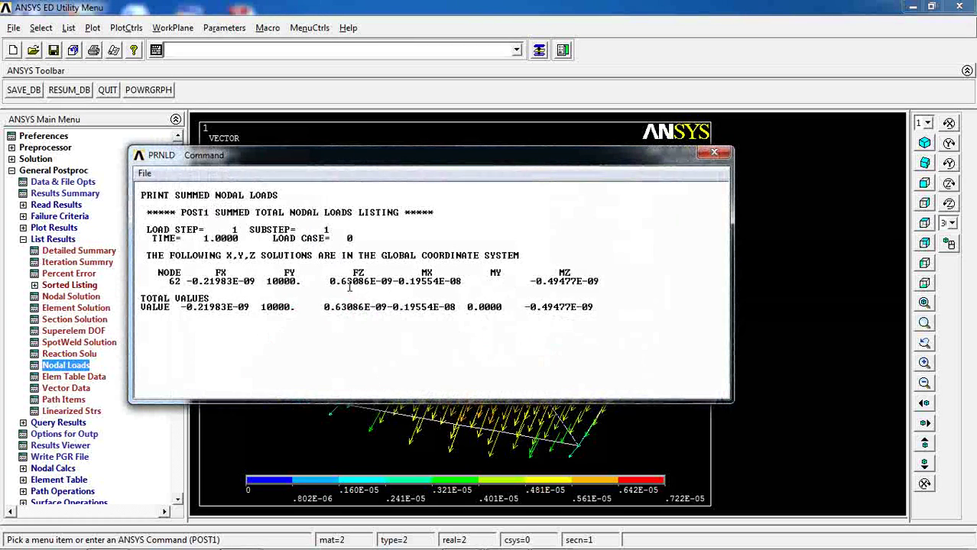
left_click_drag(267, 281, 305, 283)
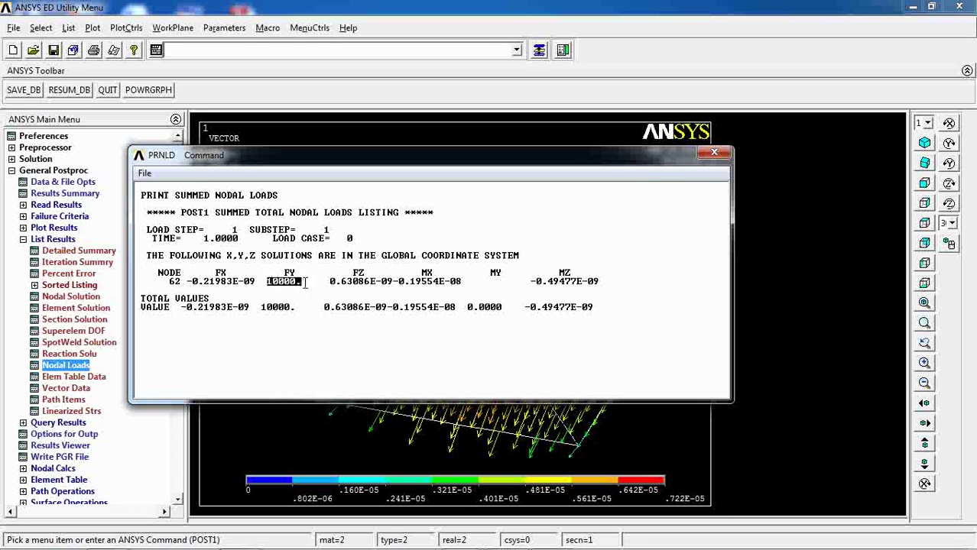
left_click(714, 153)
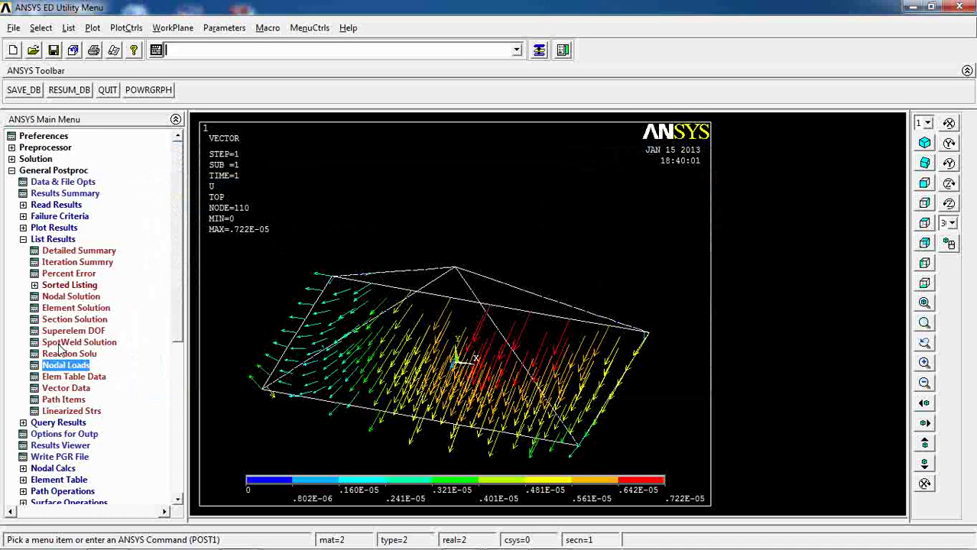
Step: List the nodal solution for the Y-component of displacement at the selected node, check the UY value, and close the listing
left_click(57, 297)
left_click(403, 219)
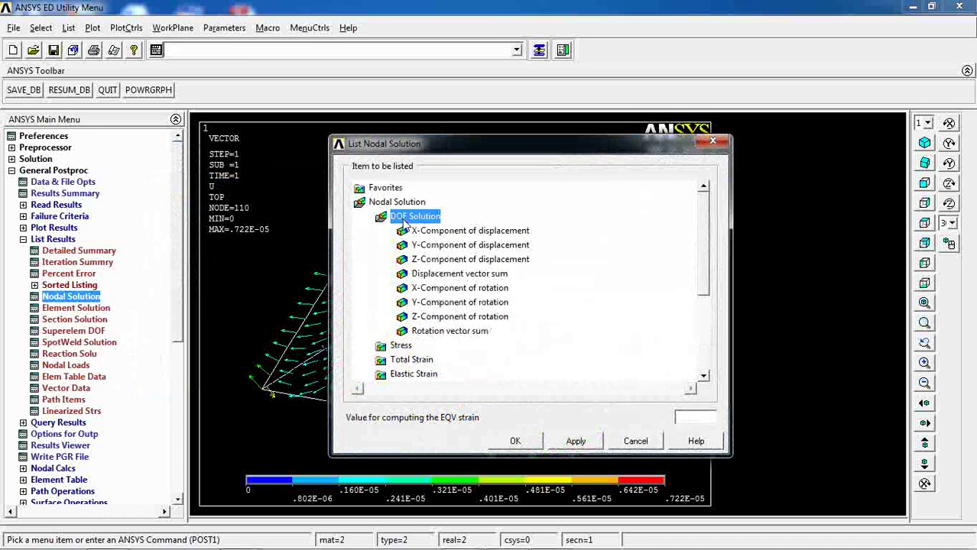
left_click(433, 245)
left_click(515, 441)
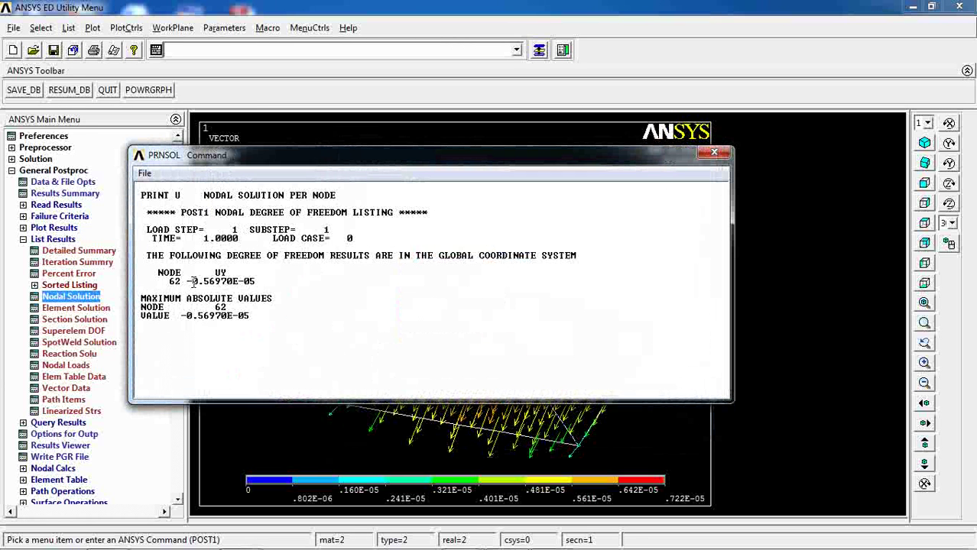
left_click_drag(186, 281, 258, 283)
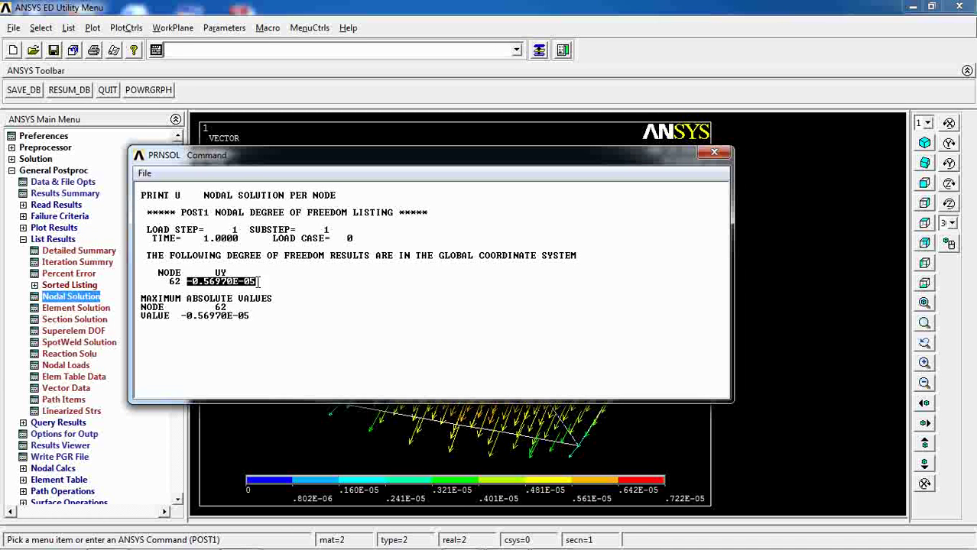
left_click(715, 153)
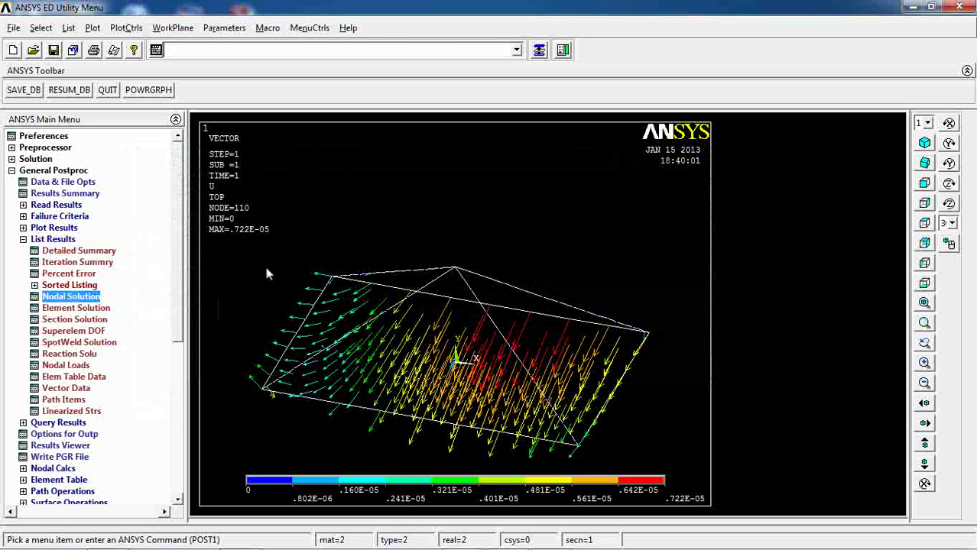
Step: Turn on the display of element shapes based on real constants and replot the vector result in a fitted isometric view
left_click(133, 30)
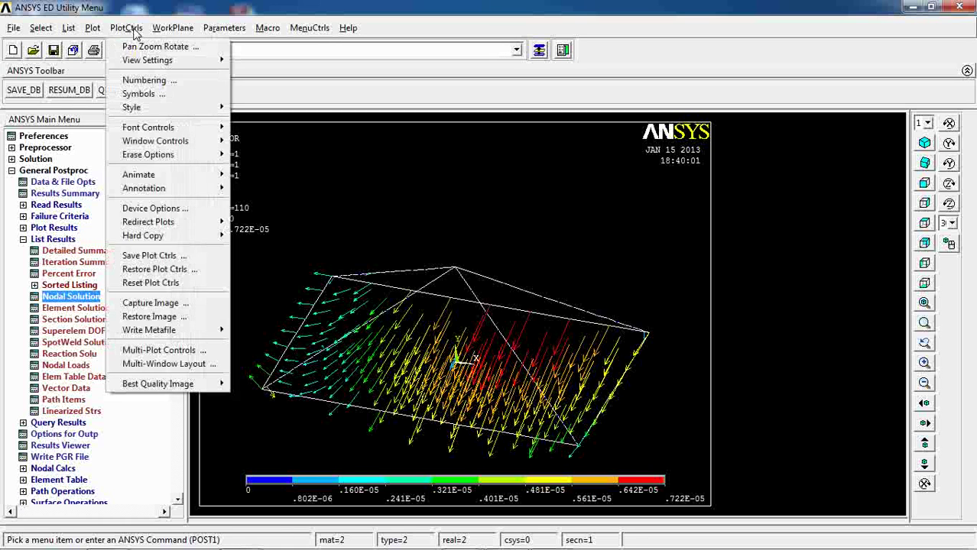
mouse_move(130, 113)
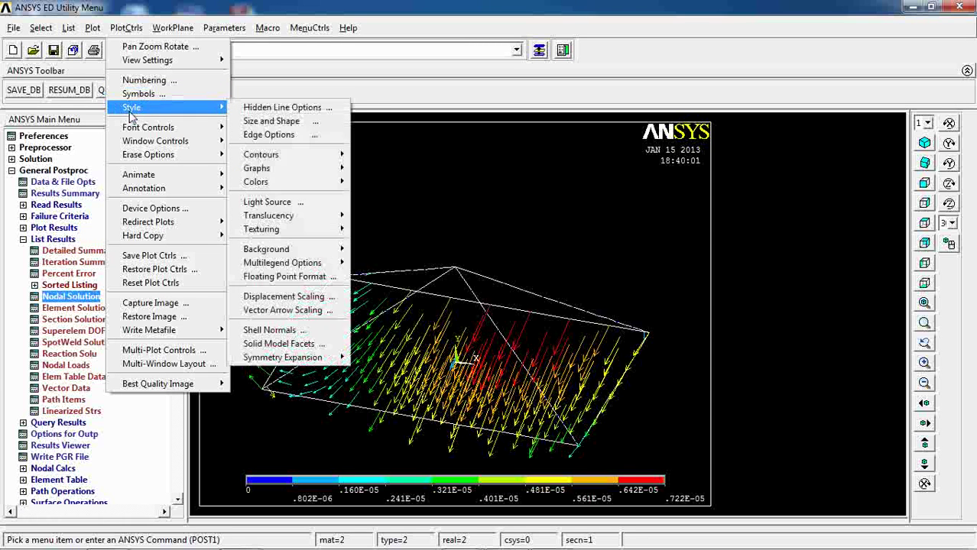
left_click(262, 124)
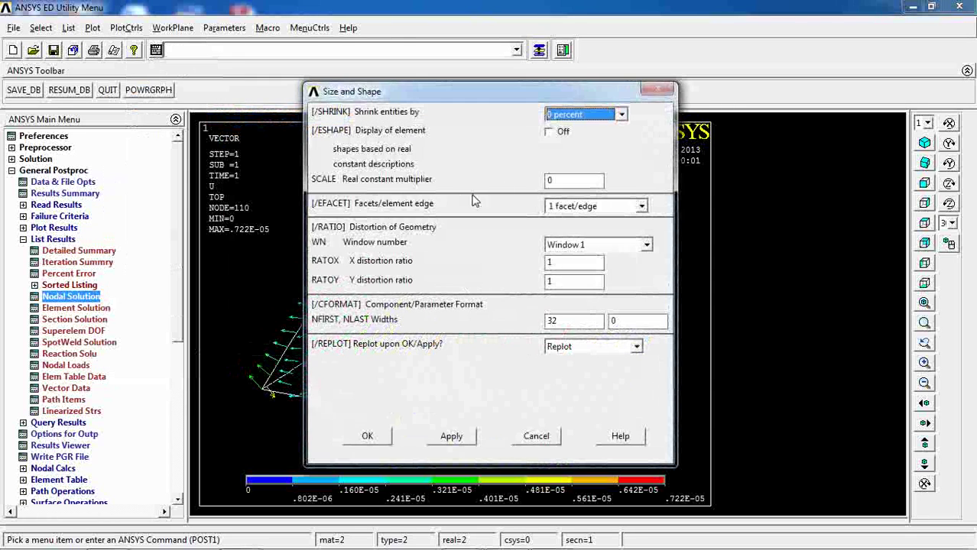
left_click(562, 133)
left_click(368, 438)
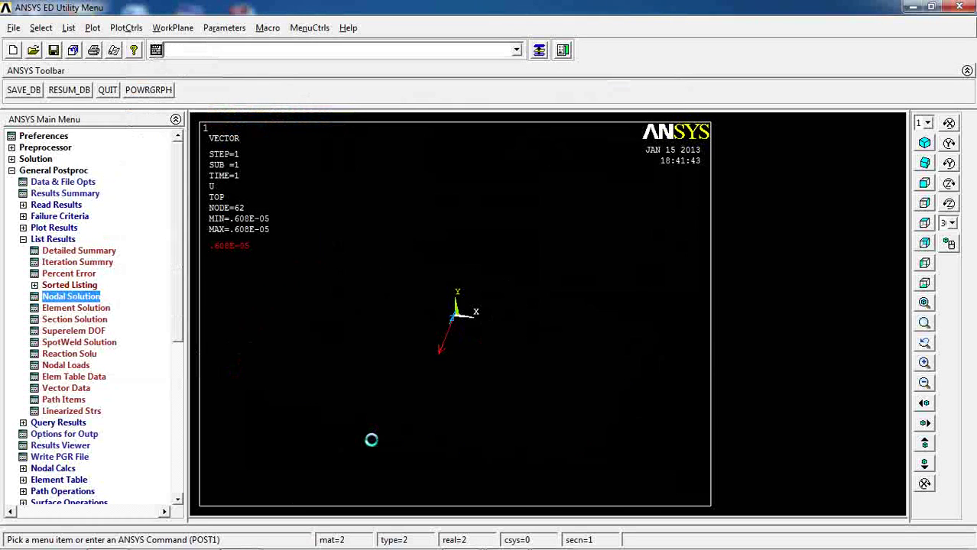
left_click(925, 146)
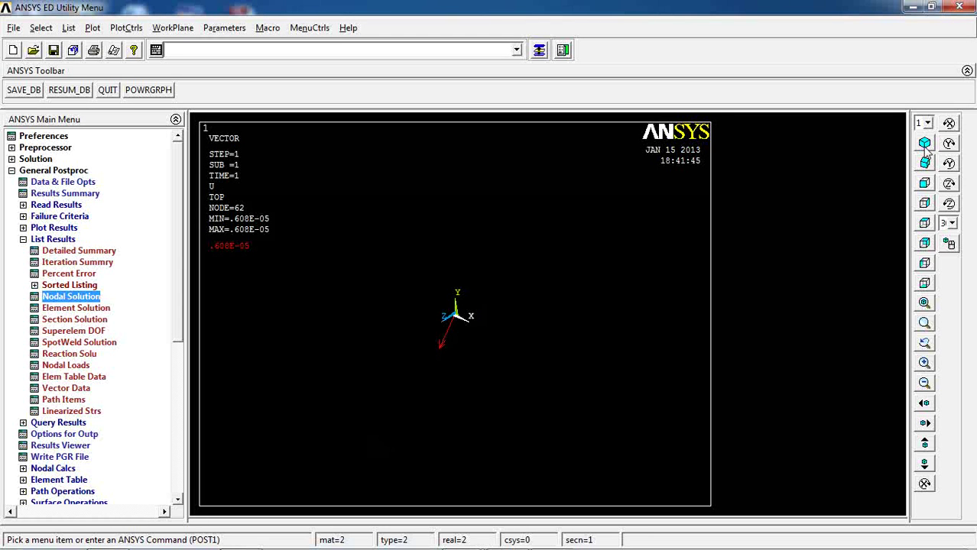
left_click(924, 302)
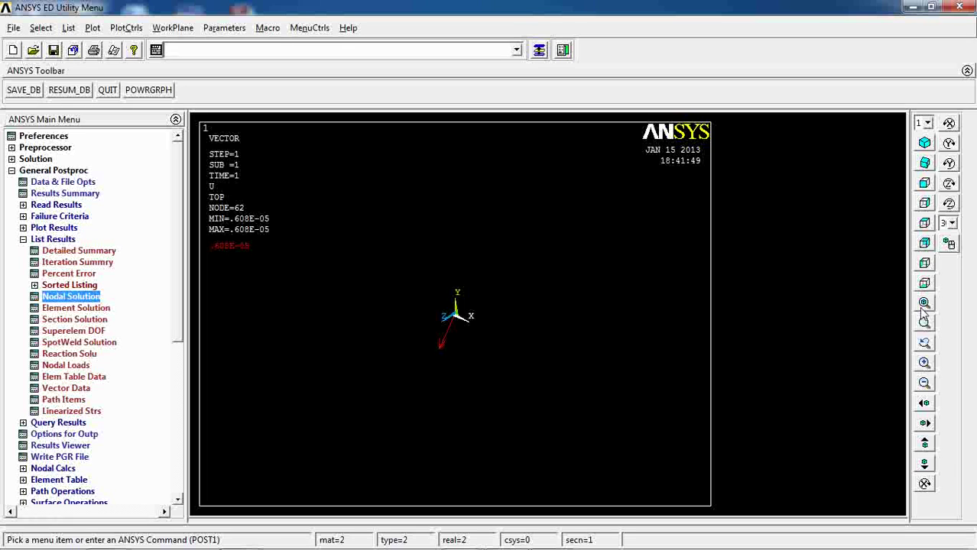
left_click(924, 306)
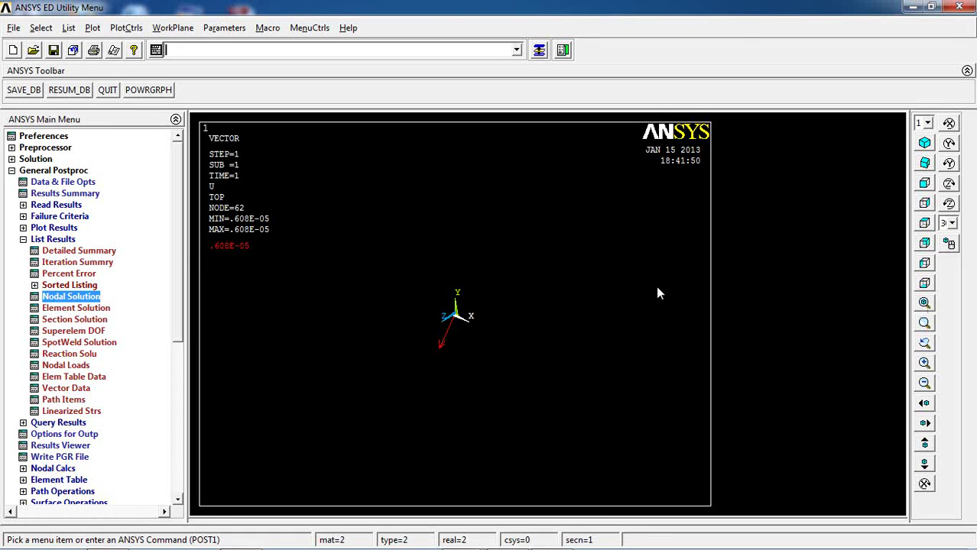
Step: Turn off the display of element shapes based on real constants and plot the elements
left_click(122, 28)
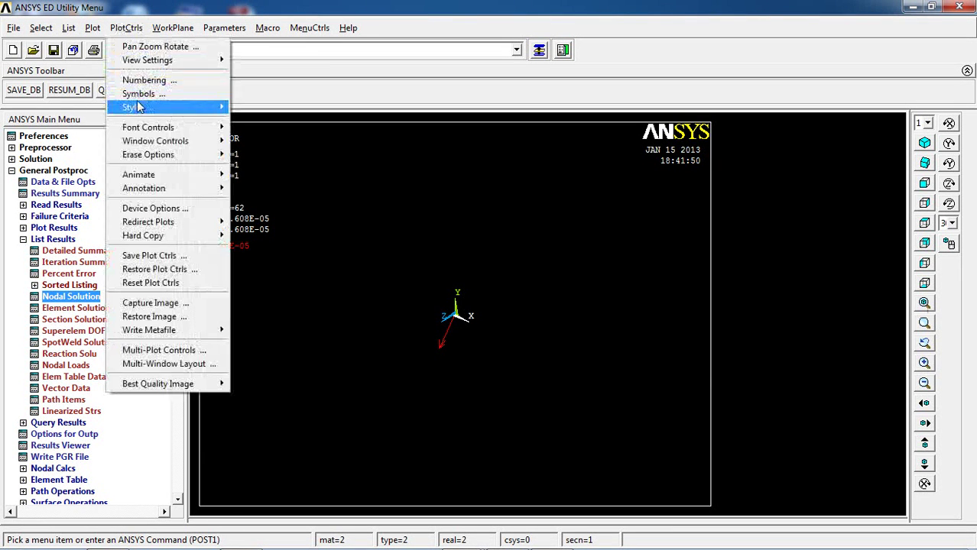
mouse_move(136, 106)
left_click(289, 122)
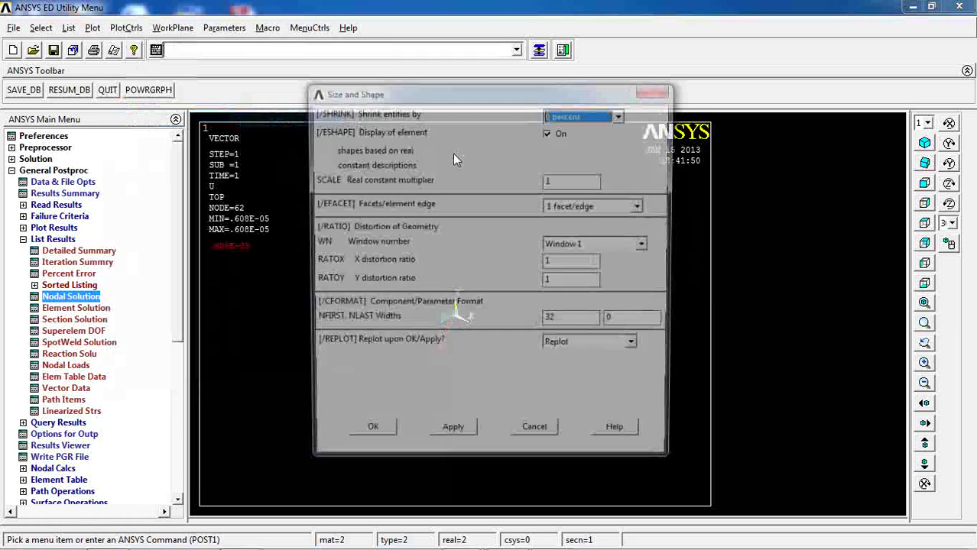
left_click(549, 132)
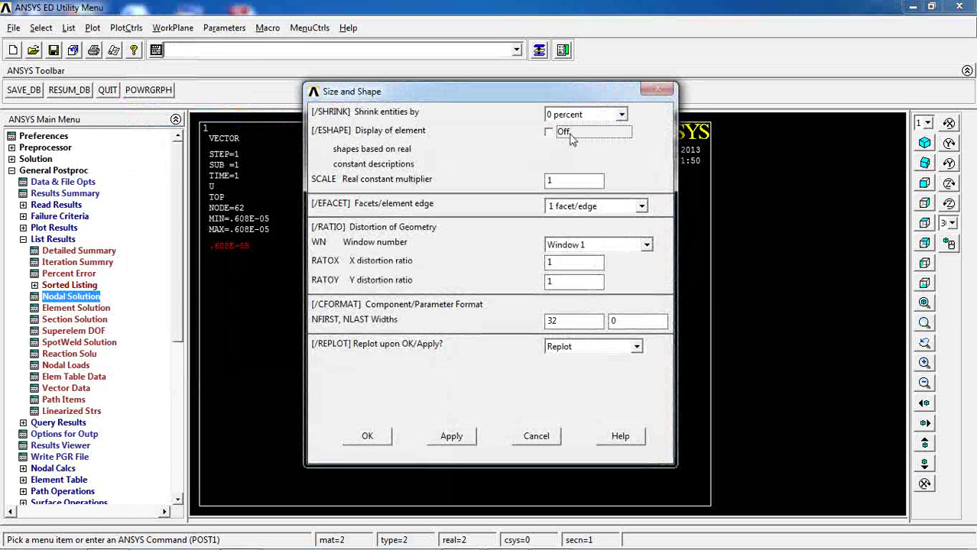
left_click(367, 436)
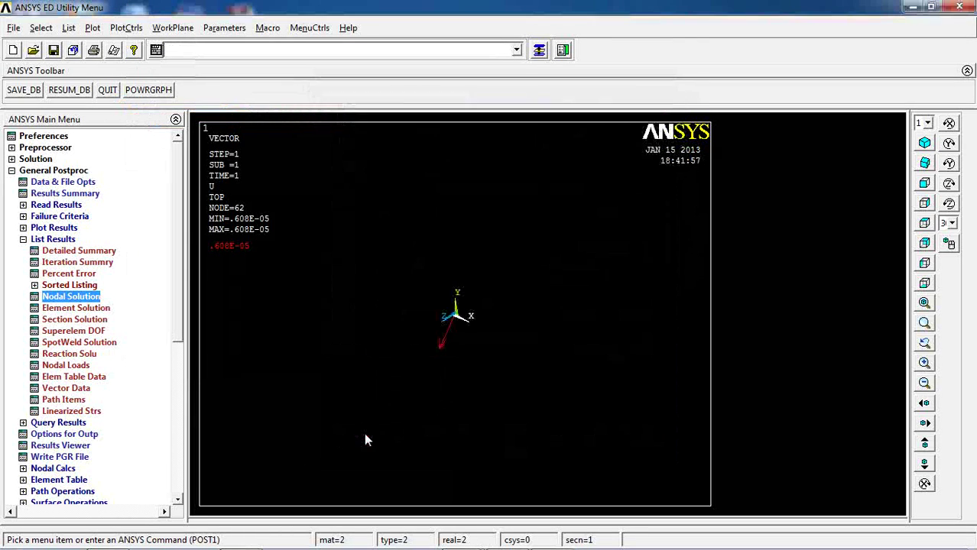
left_click(92, 27)
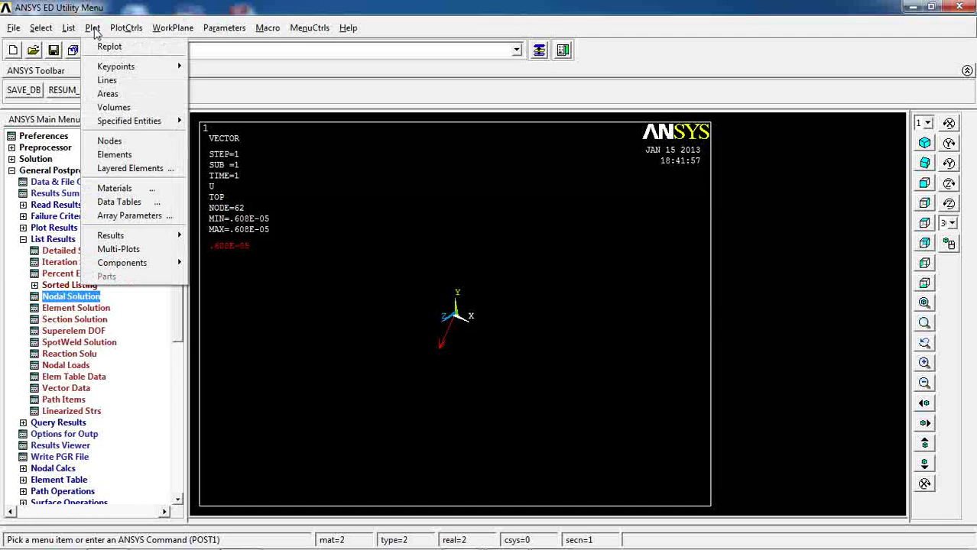
left_click(115, 155)
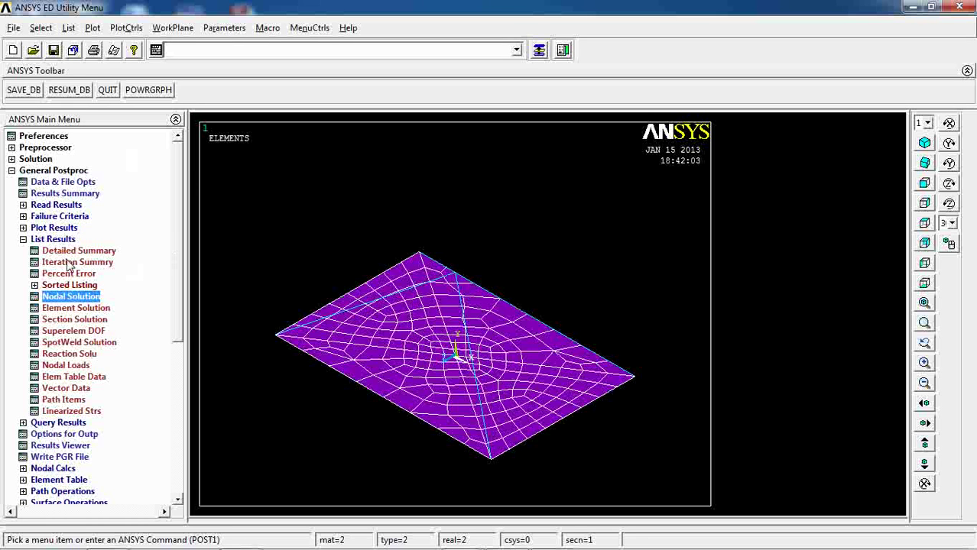
Step: Plot the nodal solution contour for the Y-component of displacement, showing the deformed shape only
left_click(51, 229)
left_click(64, 263)
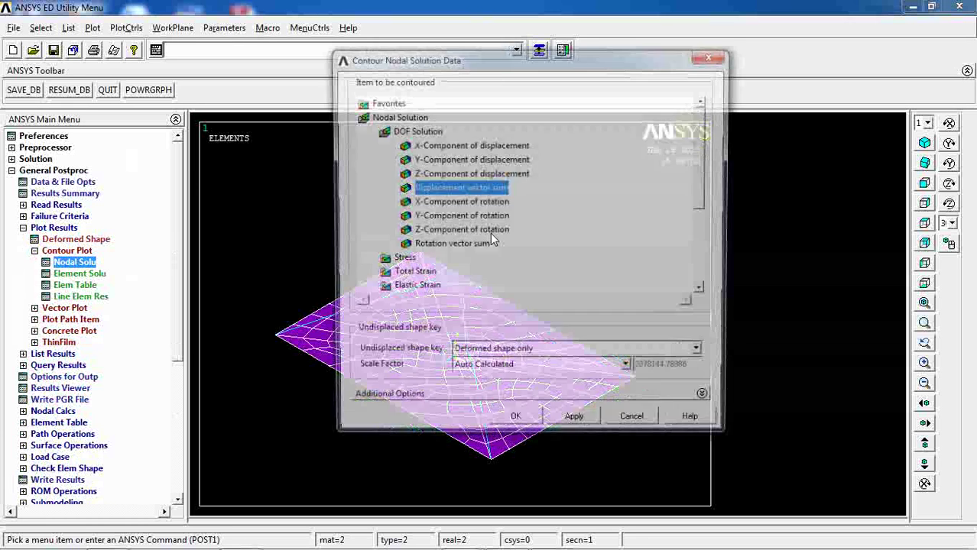
left_click(526, 423)
left_click(951, 178)
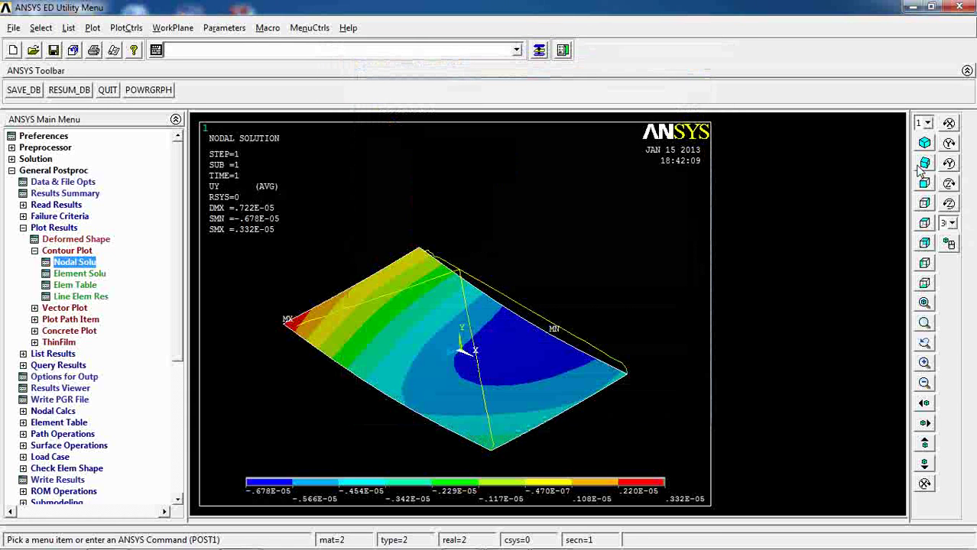
Step: Plot the nodal solution contour for von Mises stress, showing the deformed shape only
left_click(71, 262)
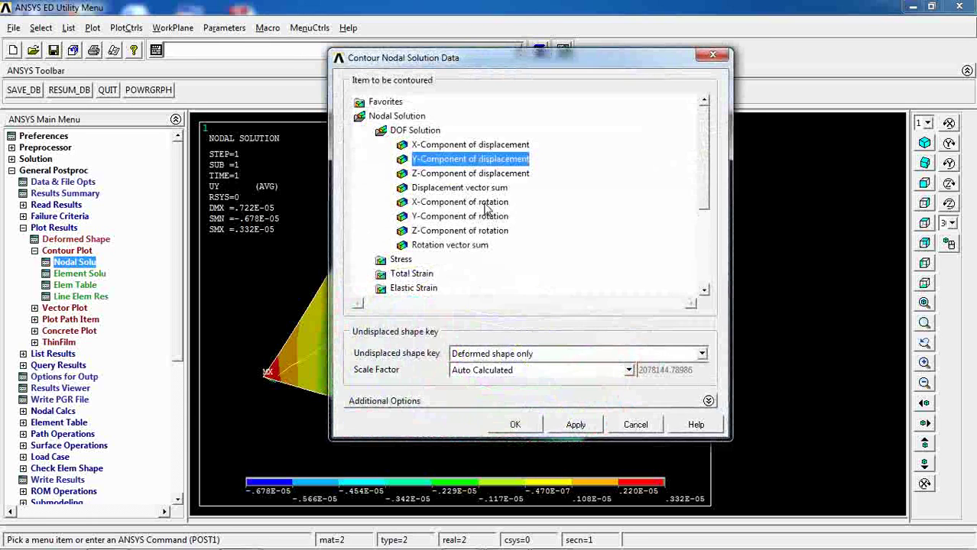
left_click(400, 260)
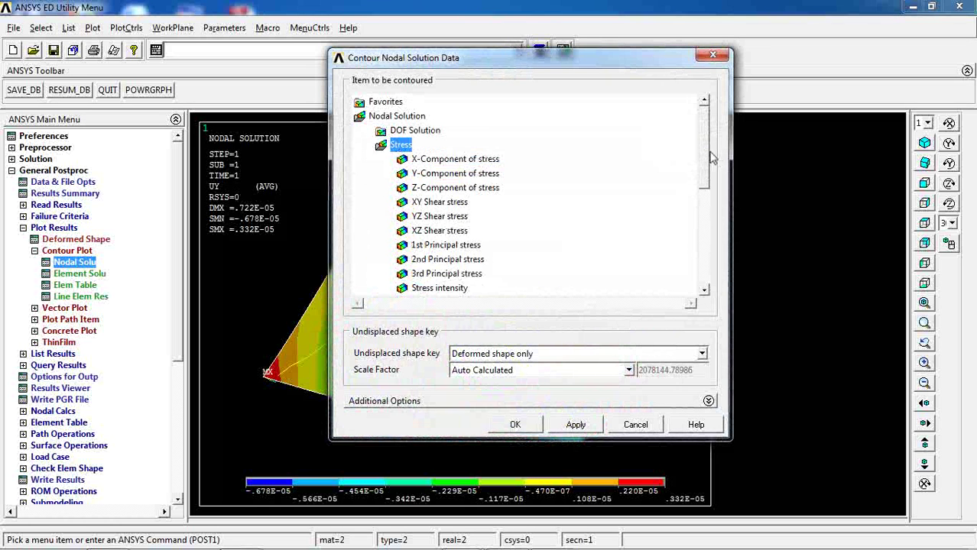
scroll(708, 163, "down", 1)
left_click(442, 246)
left_click(440, 260)
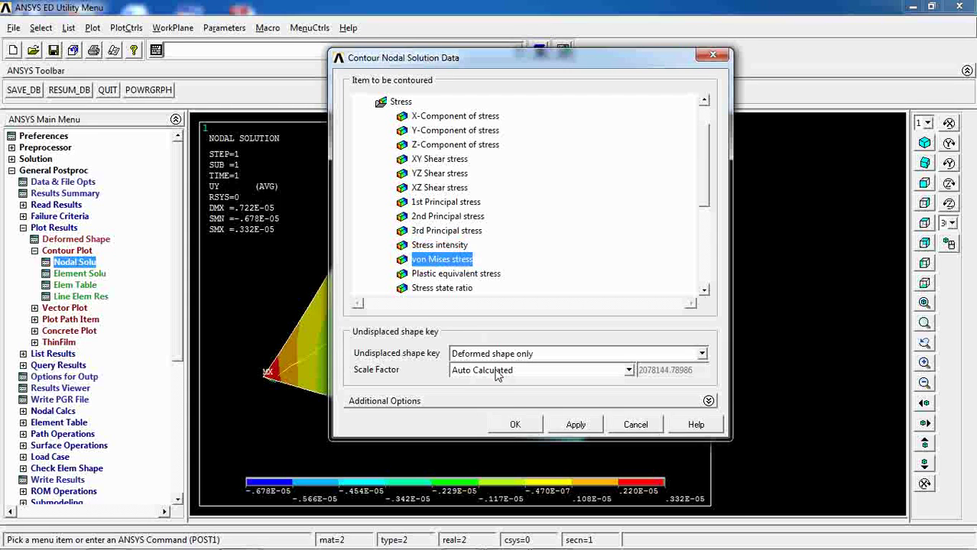
left_click(510, 425)
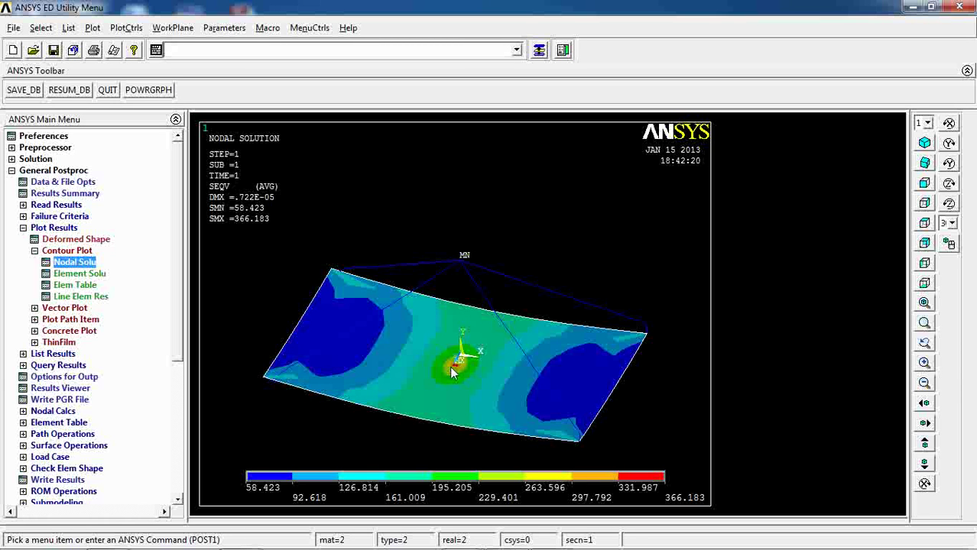
Step: Examine the global gravitational acceleration settings among the structural inertia loads, and close them without applying a load
left_click(36, 159)
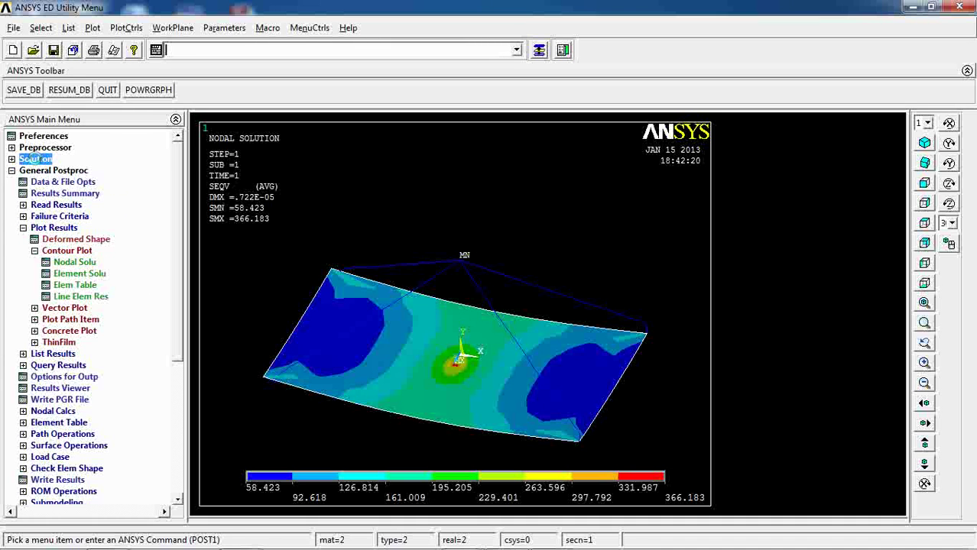
left_click(55, 182)
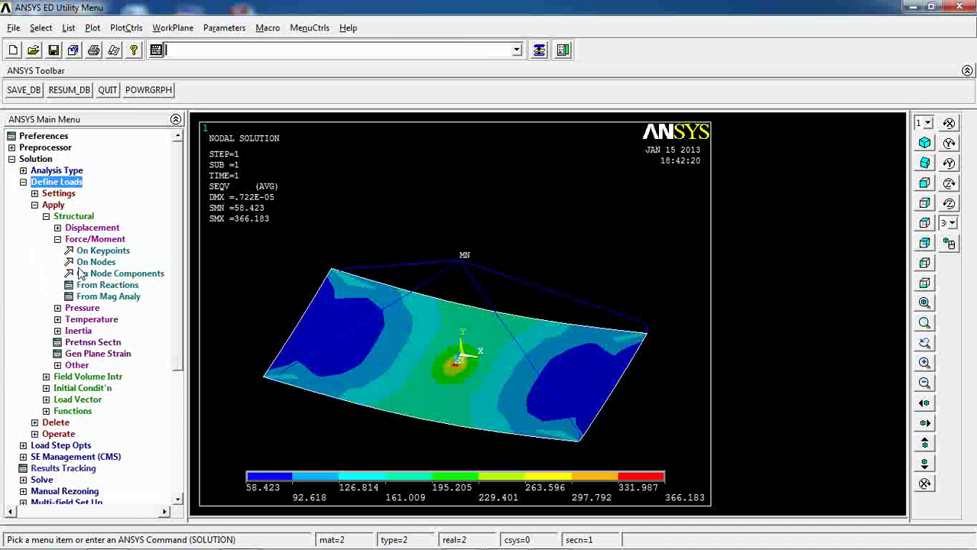
left_click(76, 331)
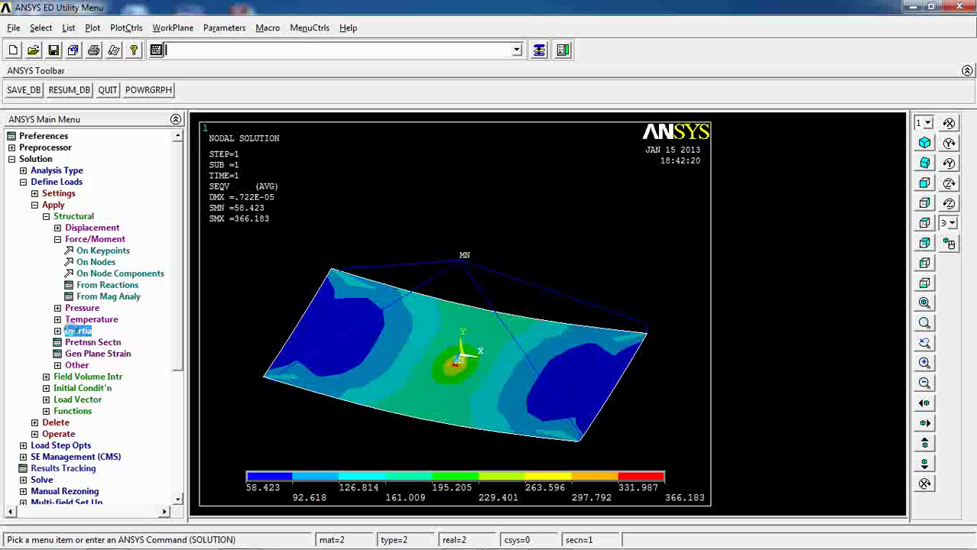
left_click(90, 320)
left_click(99, 331)
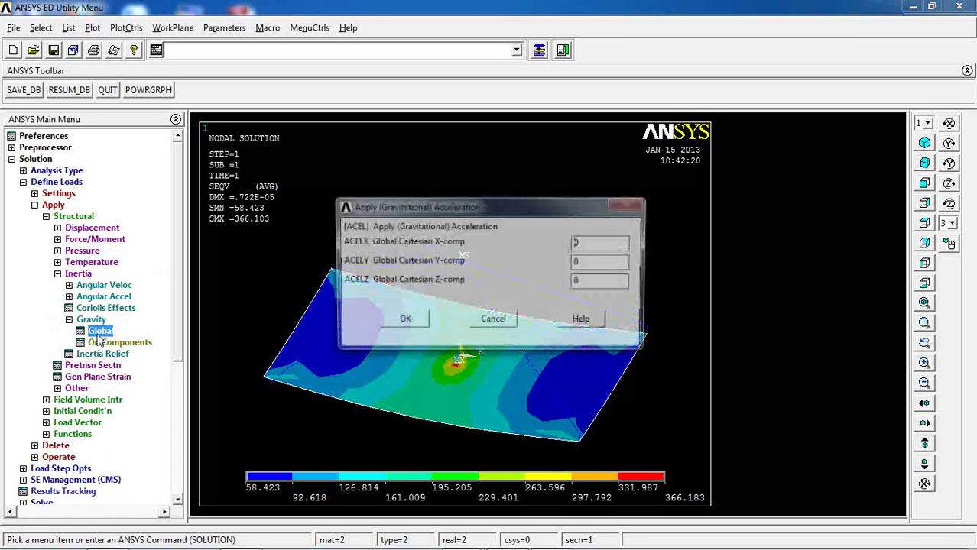
left_click(503, 322)
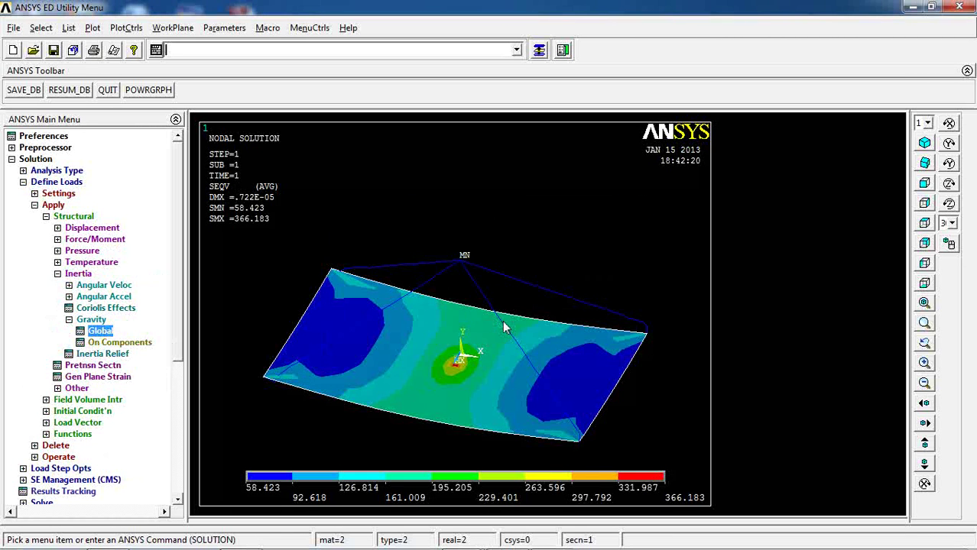